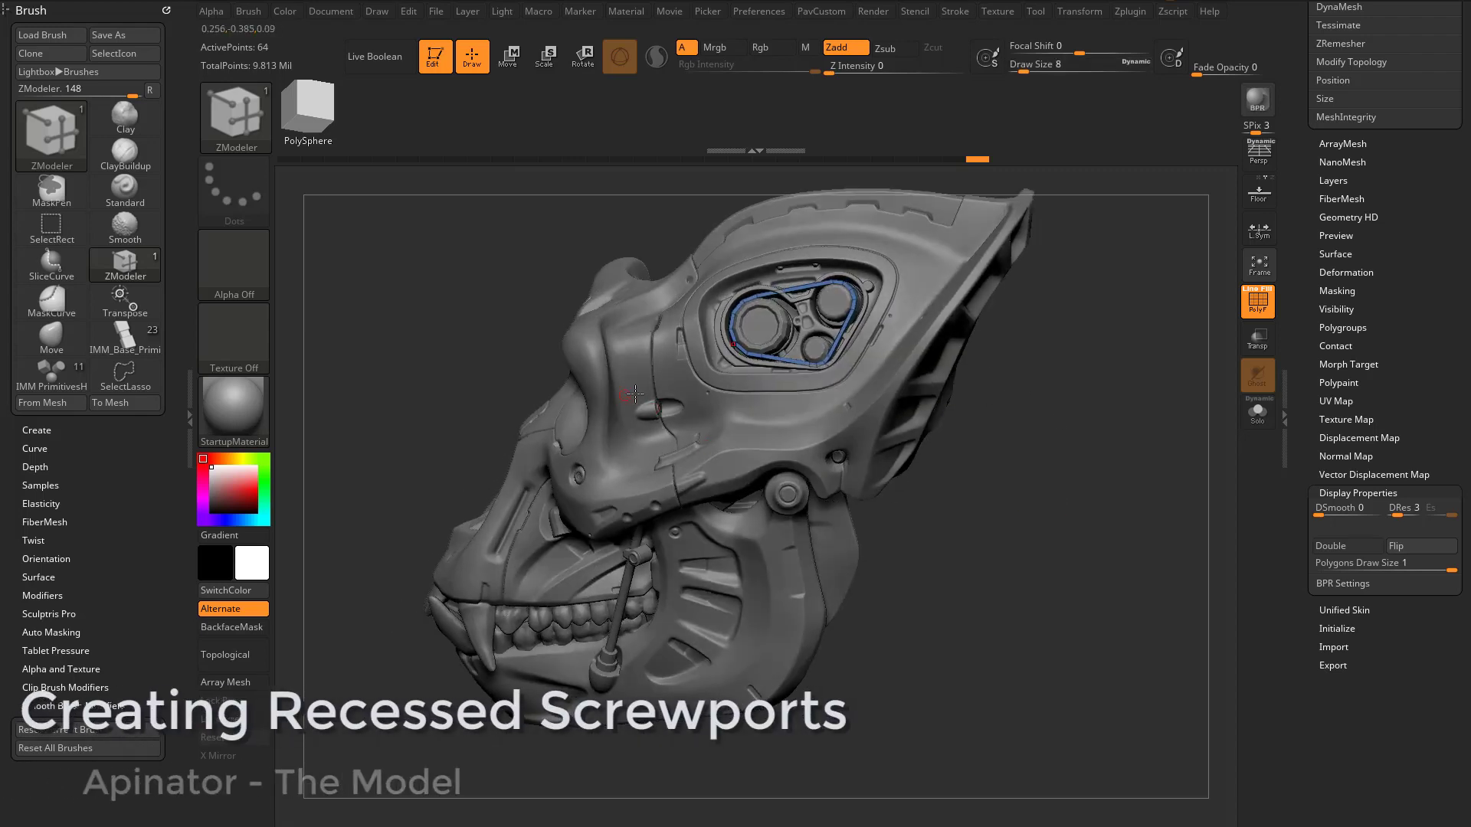
Make the Apinator015 skull shell the active subtool with the Standard brush and turn off its polygon wireframe
key(s)
key(b)
key(s)
key(t)
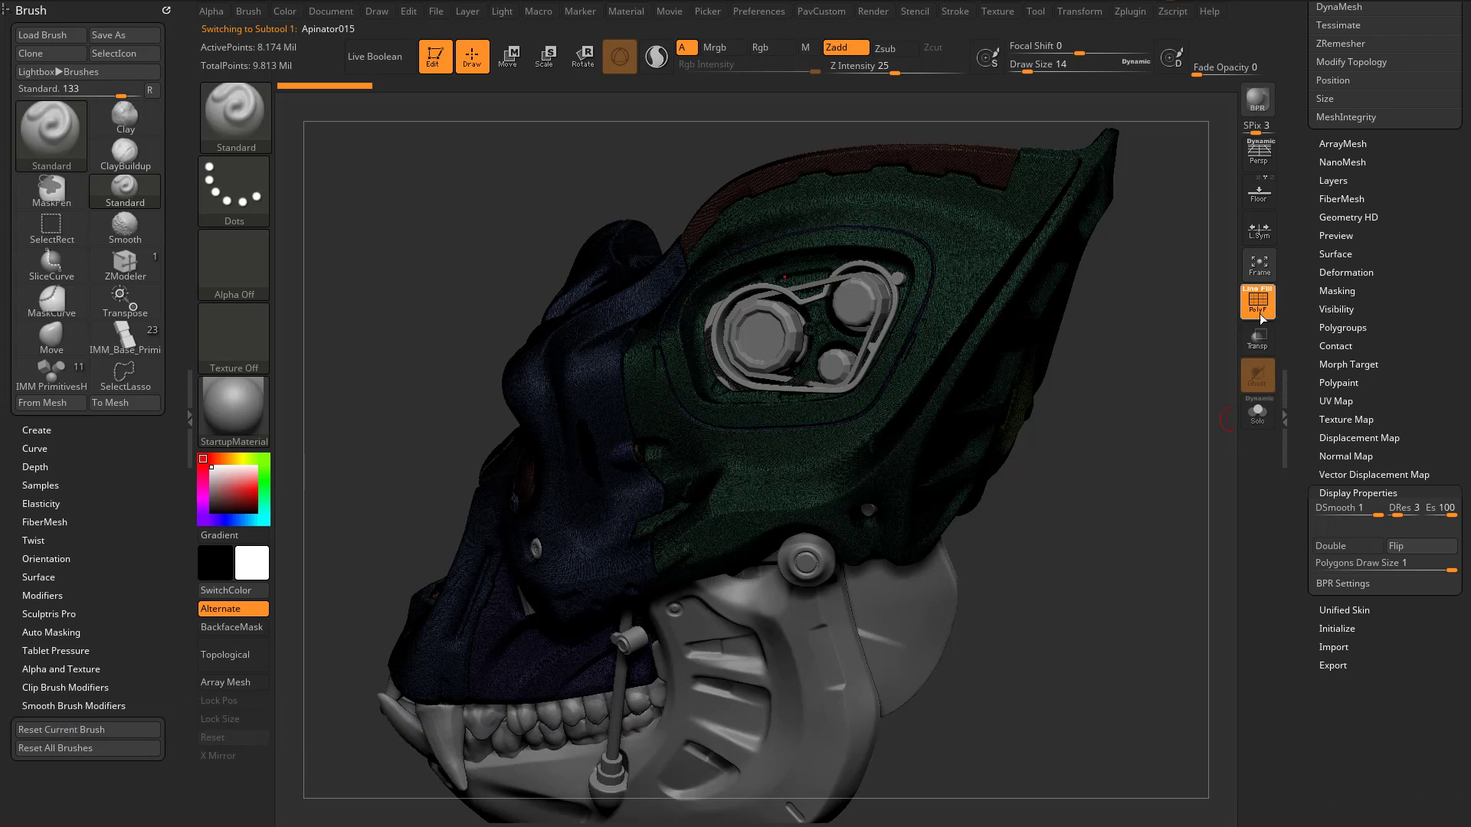
key(shift+f)
drag(1177, 452, 1181, 492)
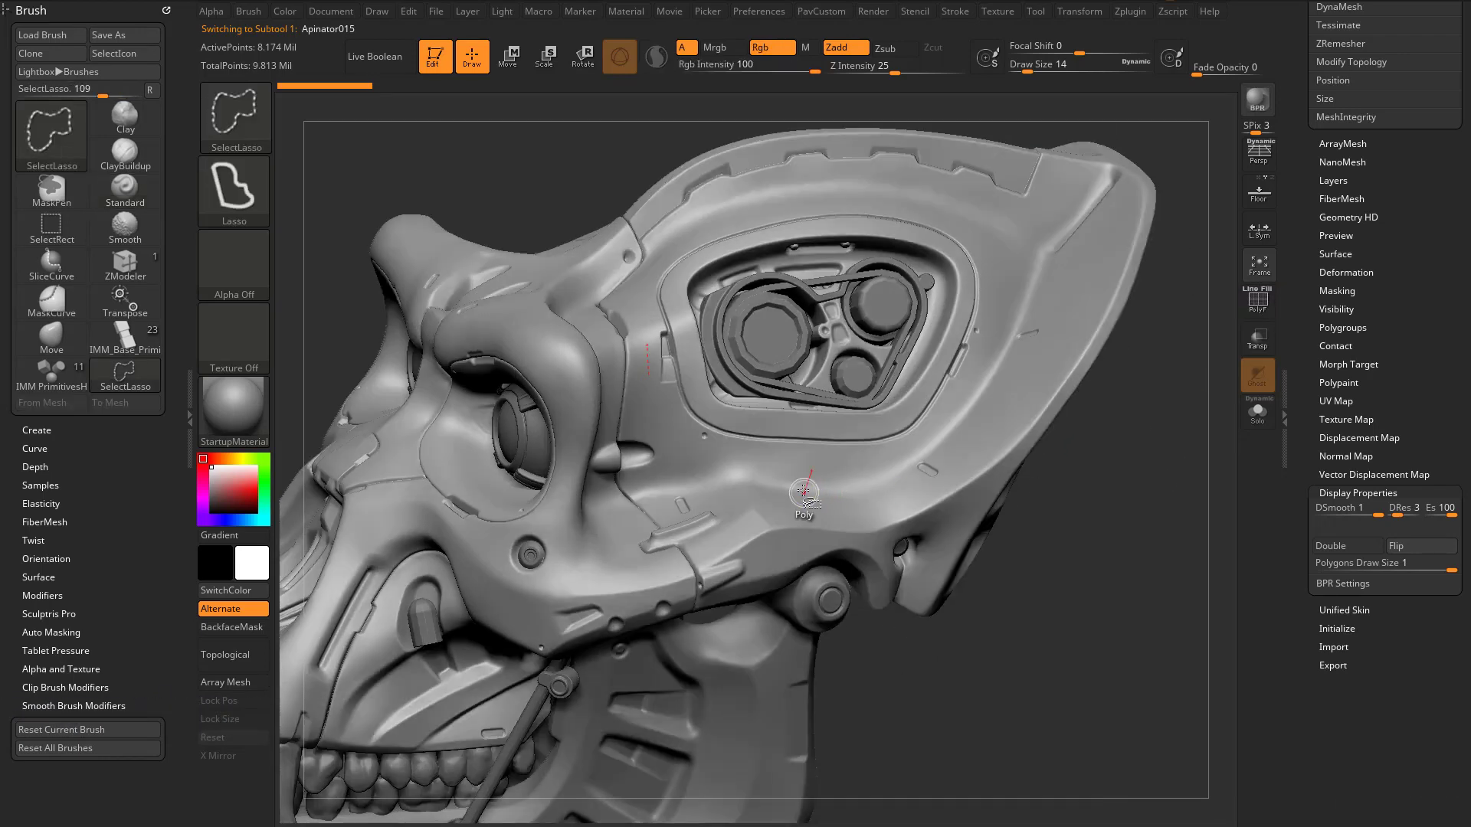
Isolate the rear cranium polygroup of Apinator015 with SelectRect and split the hidden part into its own subtool
ctrl+shift+click(1137, 475)
key(b)
ctrl+shift+click(418, 140)
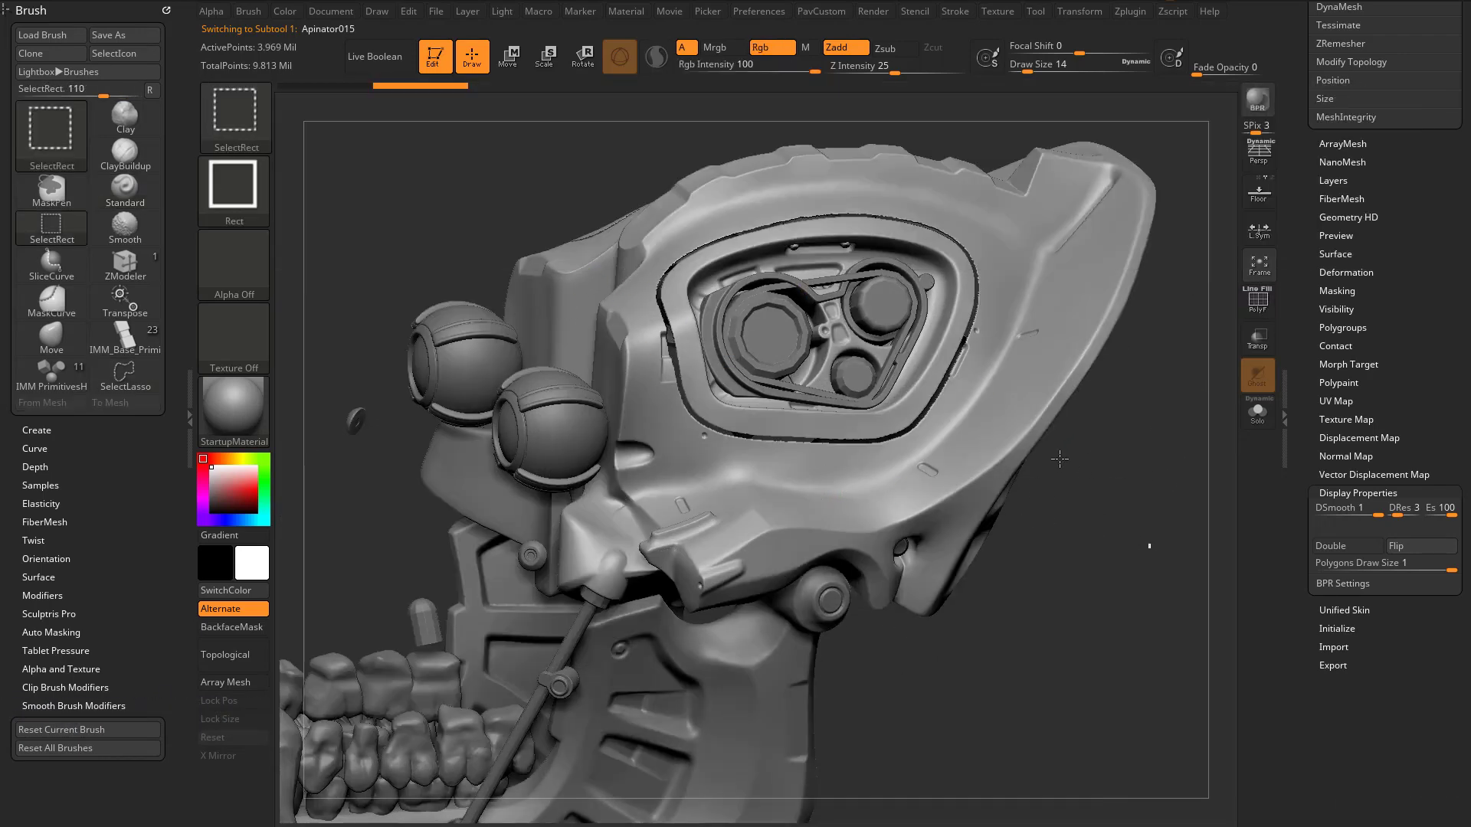
ctrl+shift+click(836, 468)
ctrl+shift+click(1146, 476)
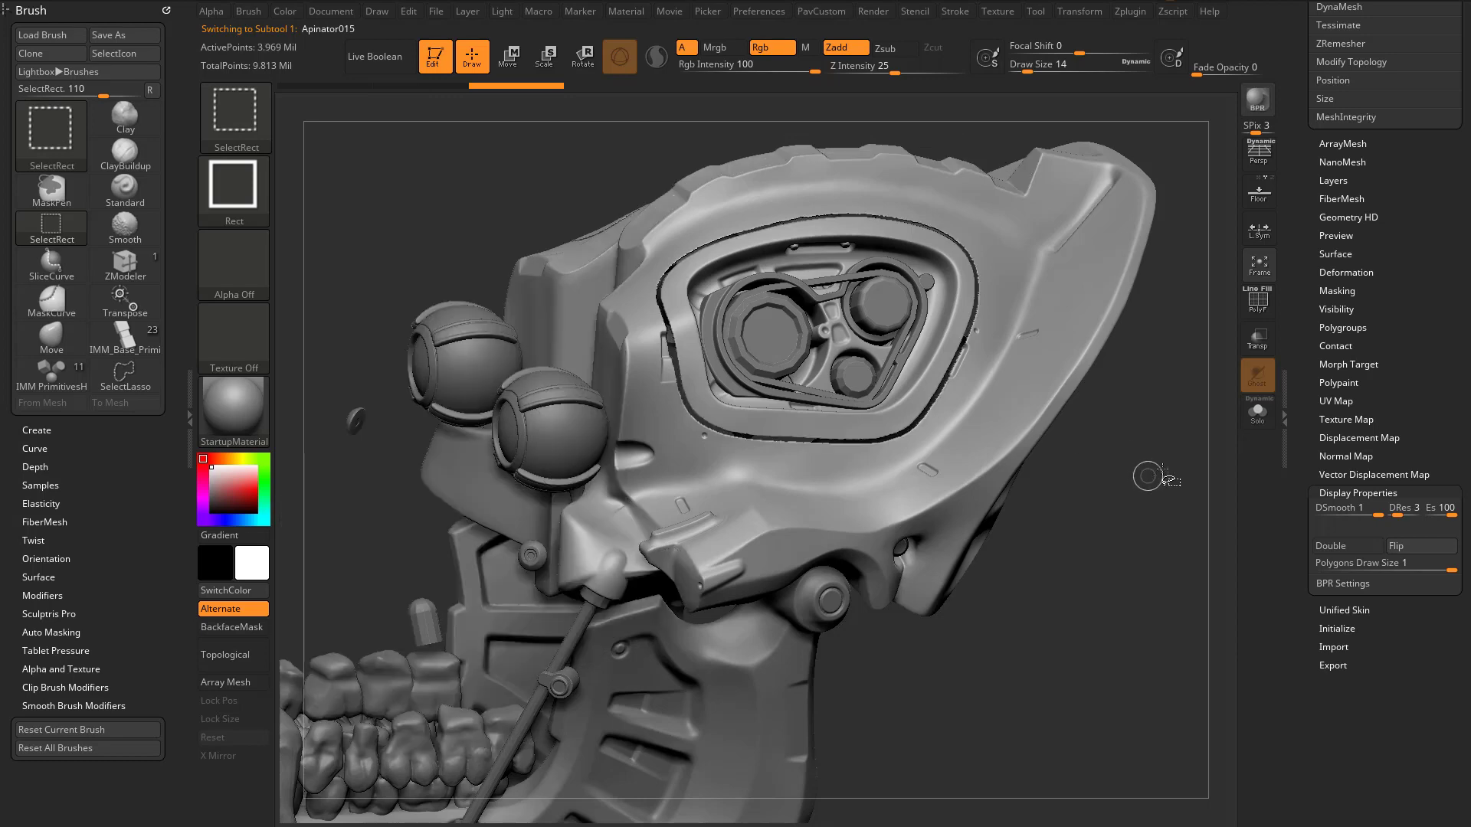
ctrl+shift+click(1165, 466)
key(2)
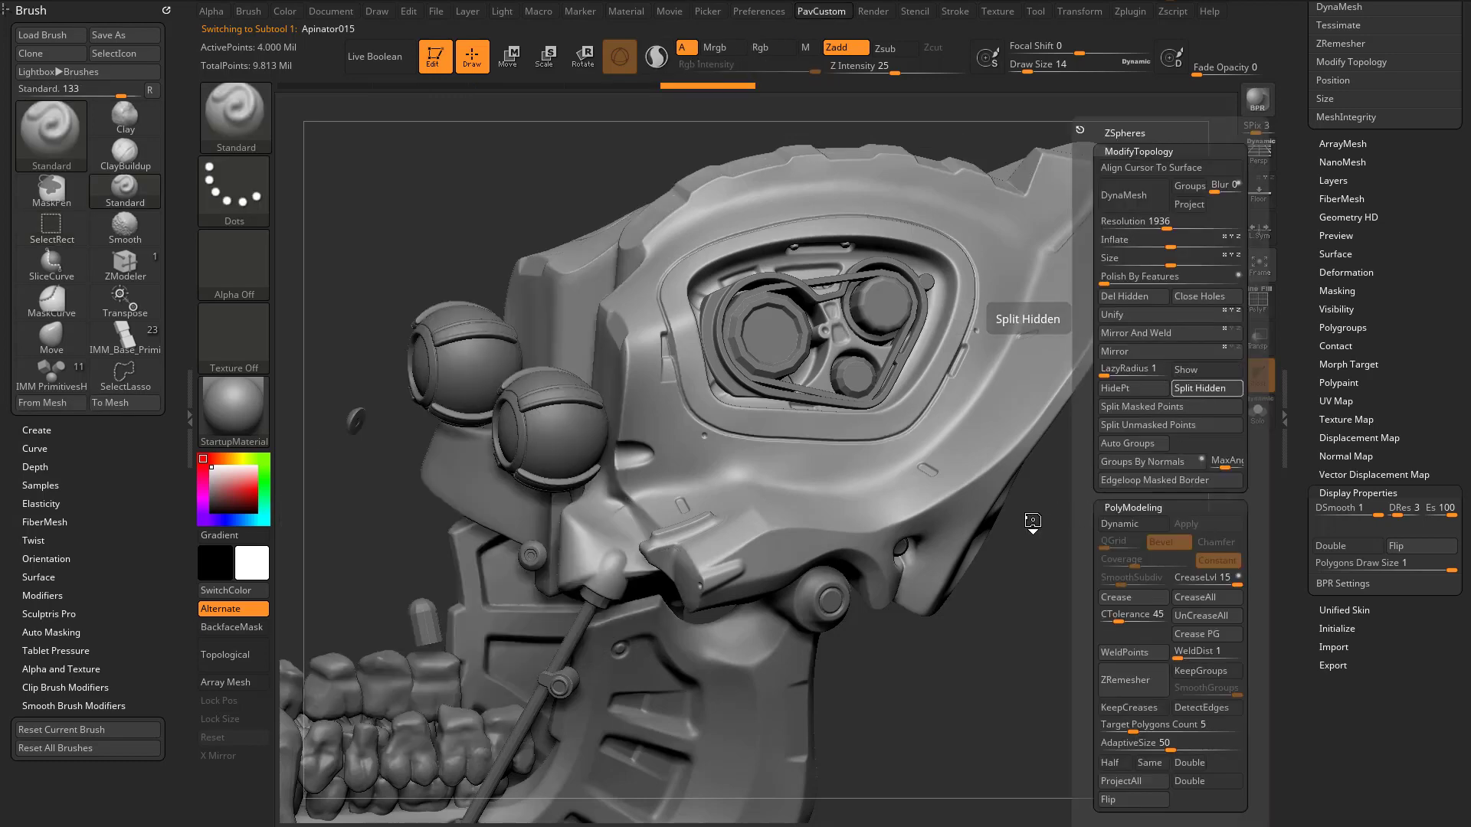
drag(993, 546, 737, 564)
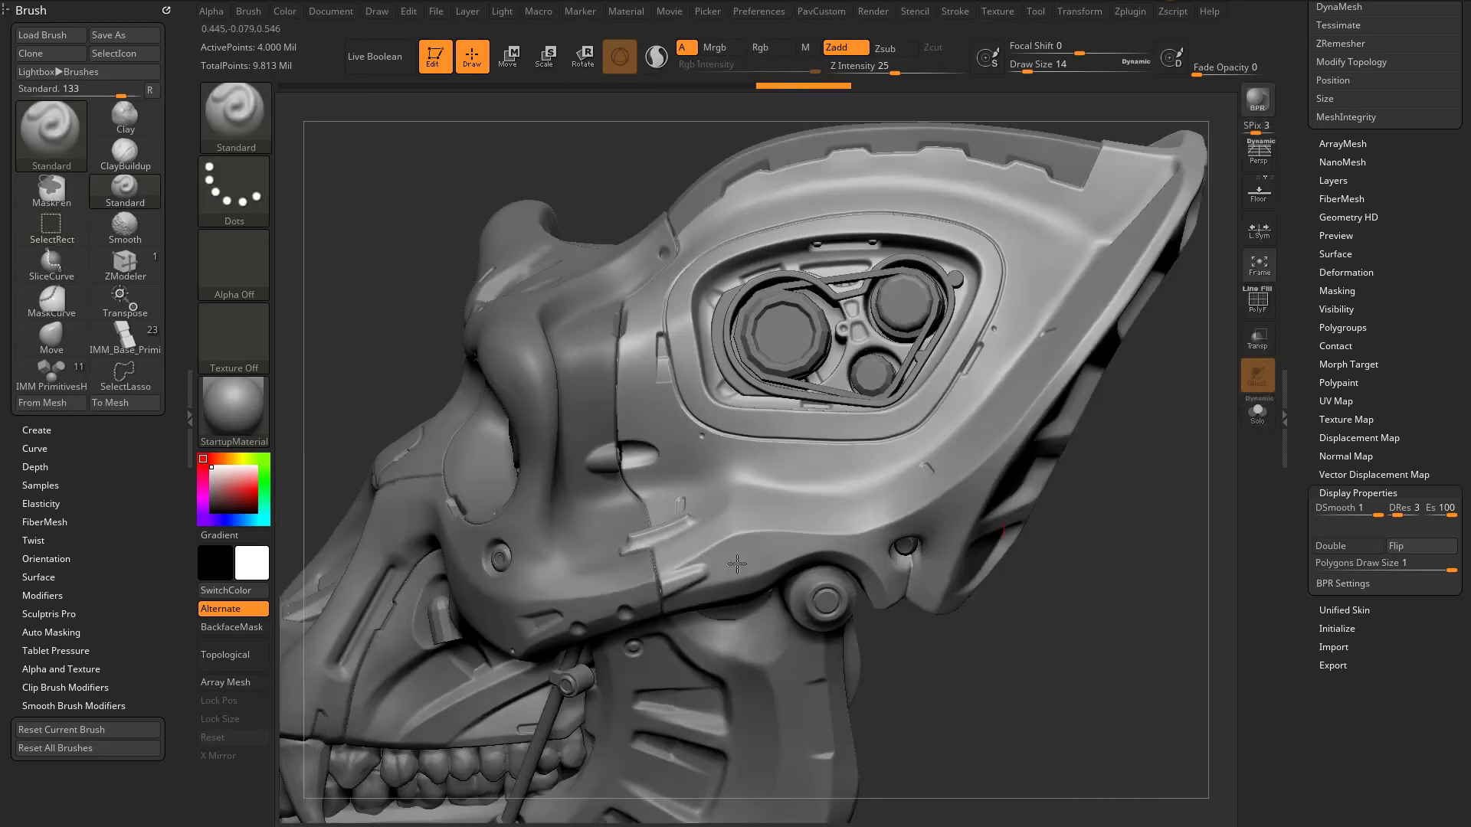
Isolate the face polygroup of Apinator016 and split its hidden part into a separate subtool
alt+click(571, 538)
ctrl+shift+click(584, 542)
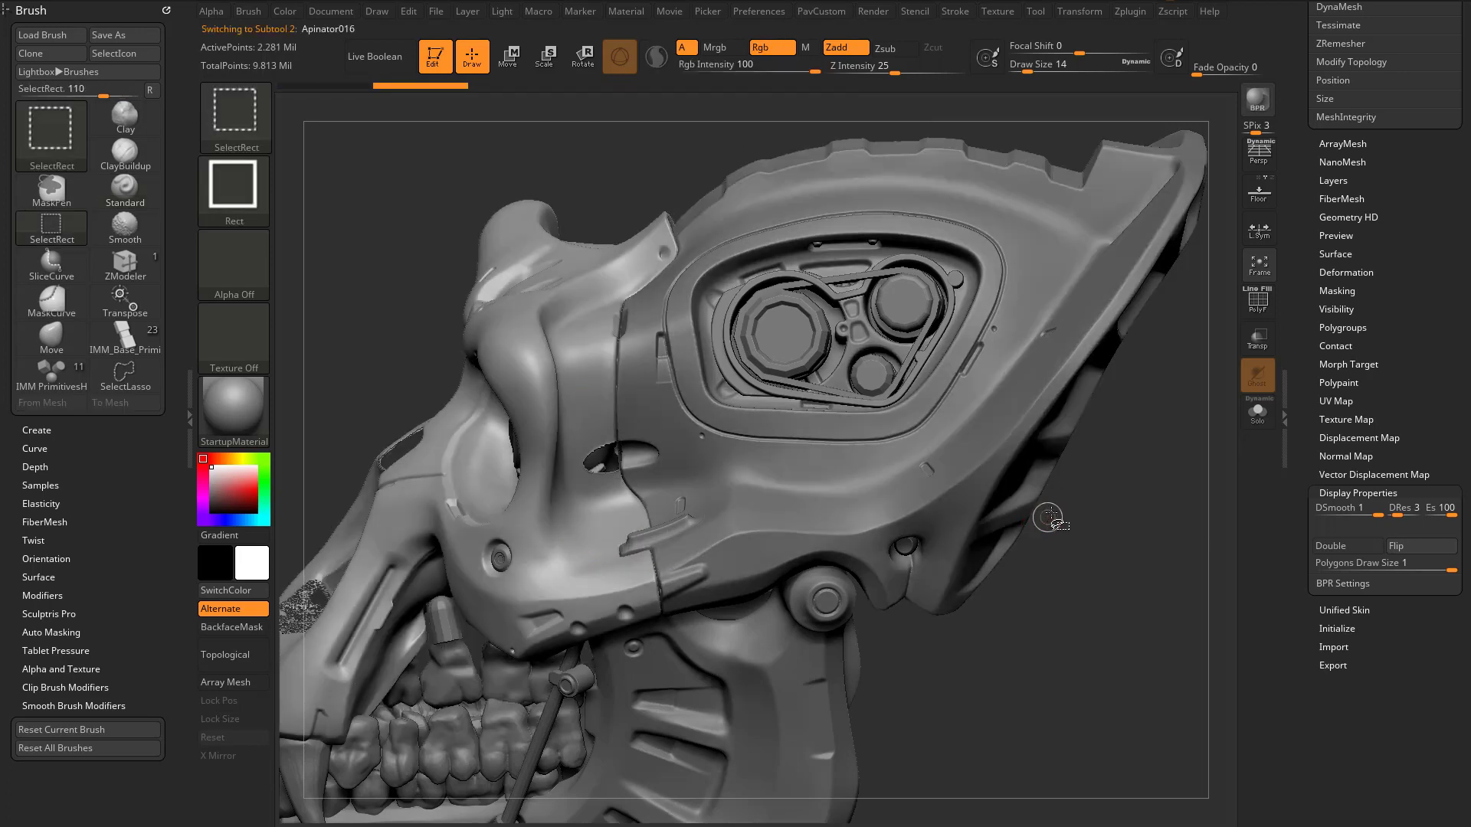
key(alt+q)
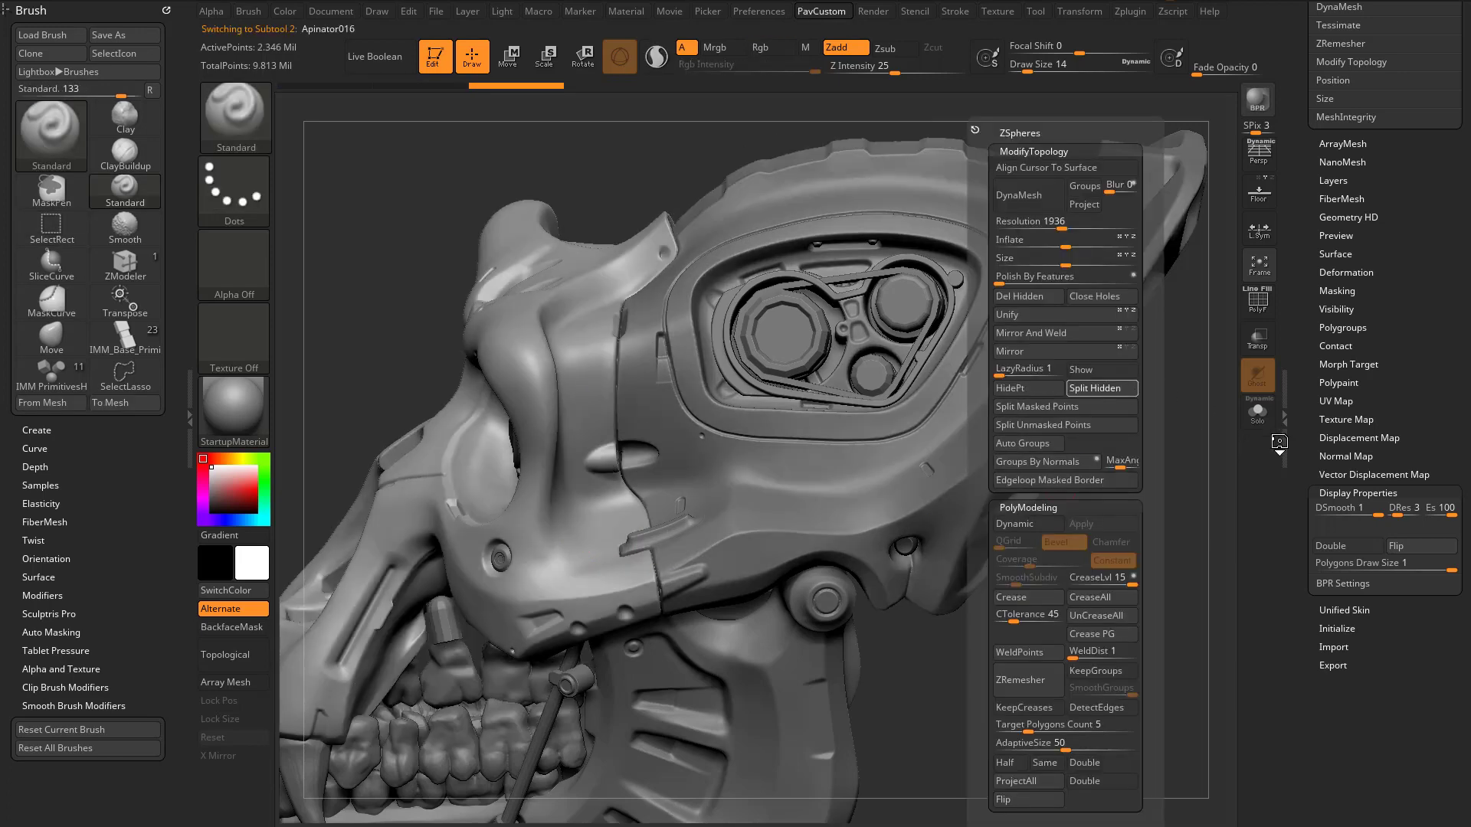
Place Apinator015 first in the subtool order and leave only Apinator015 and Apinator016 visible
drag(1297, 383, 1297, 678)
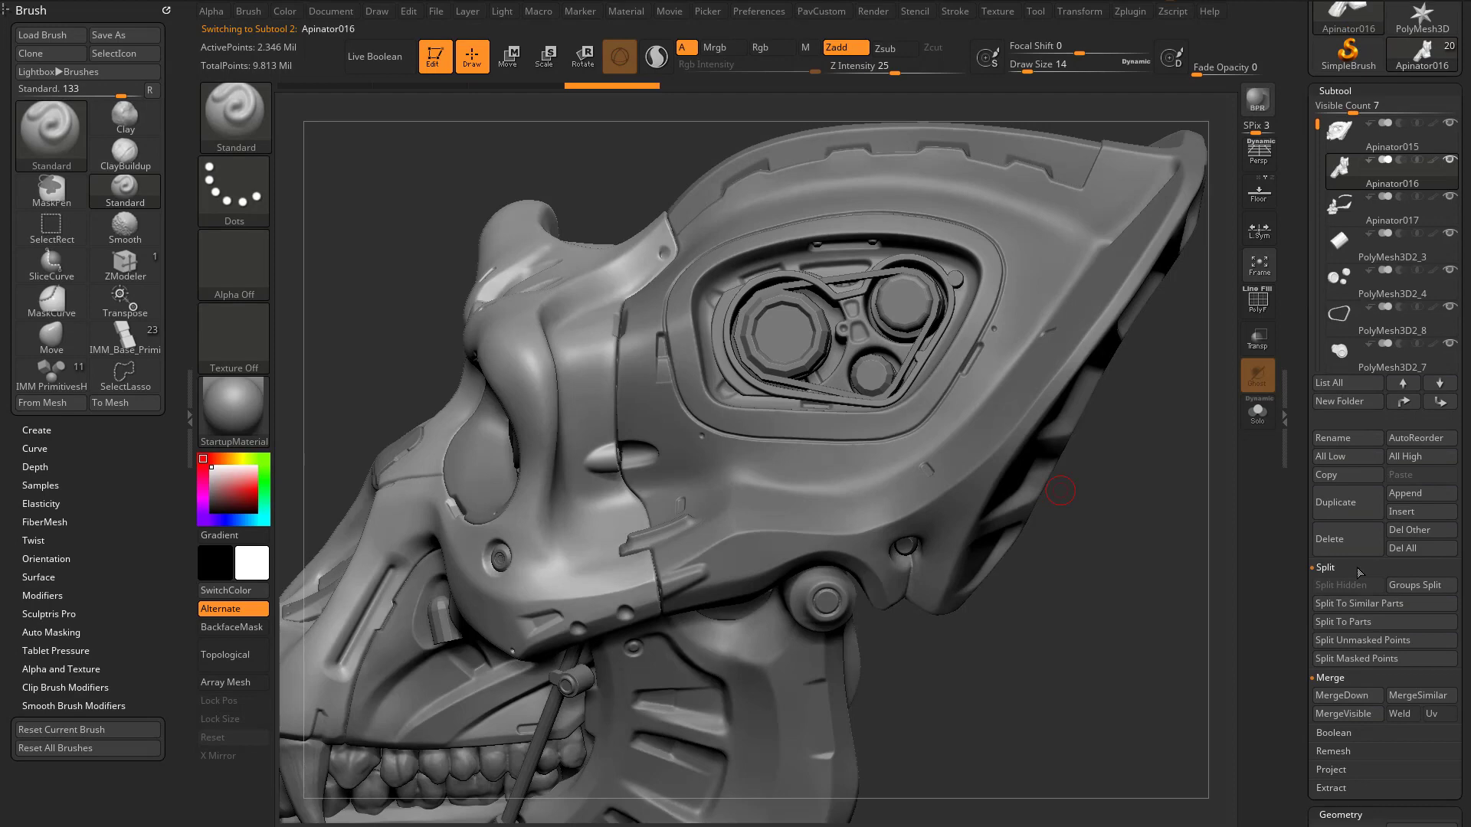
click(1404, 401)
alt+click(820, 422)
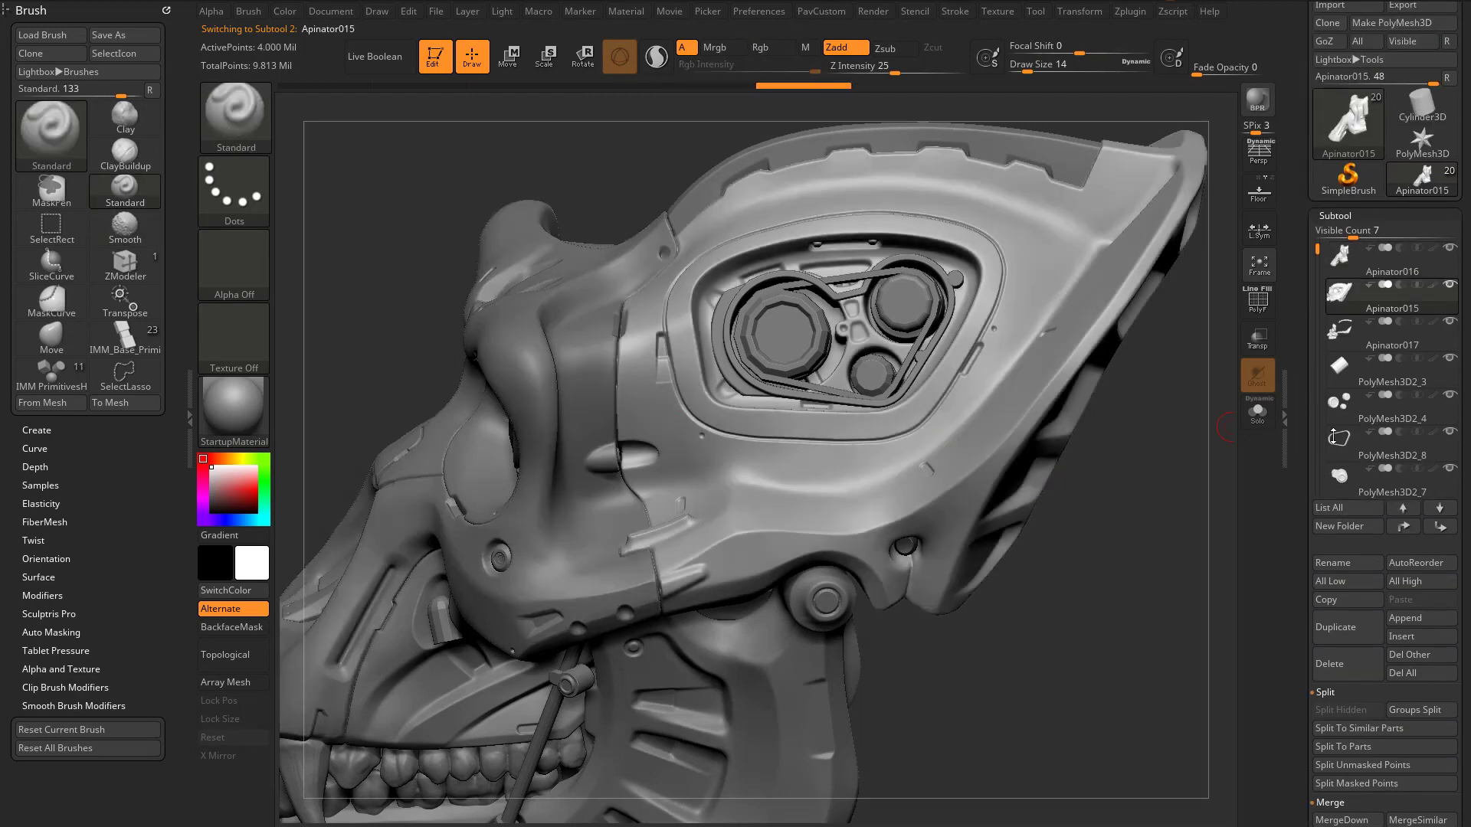
click(1405, 526)
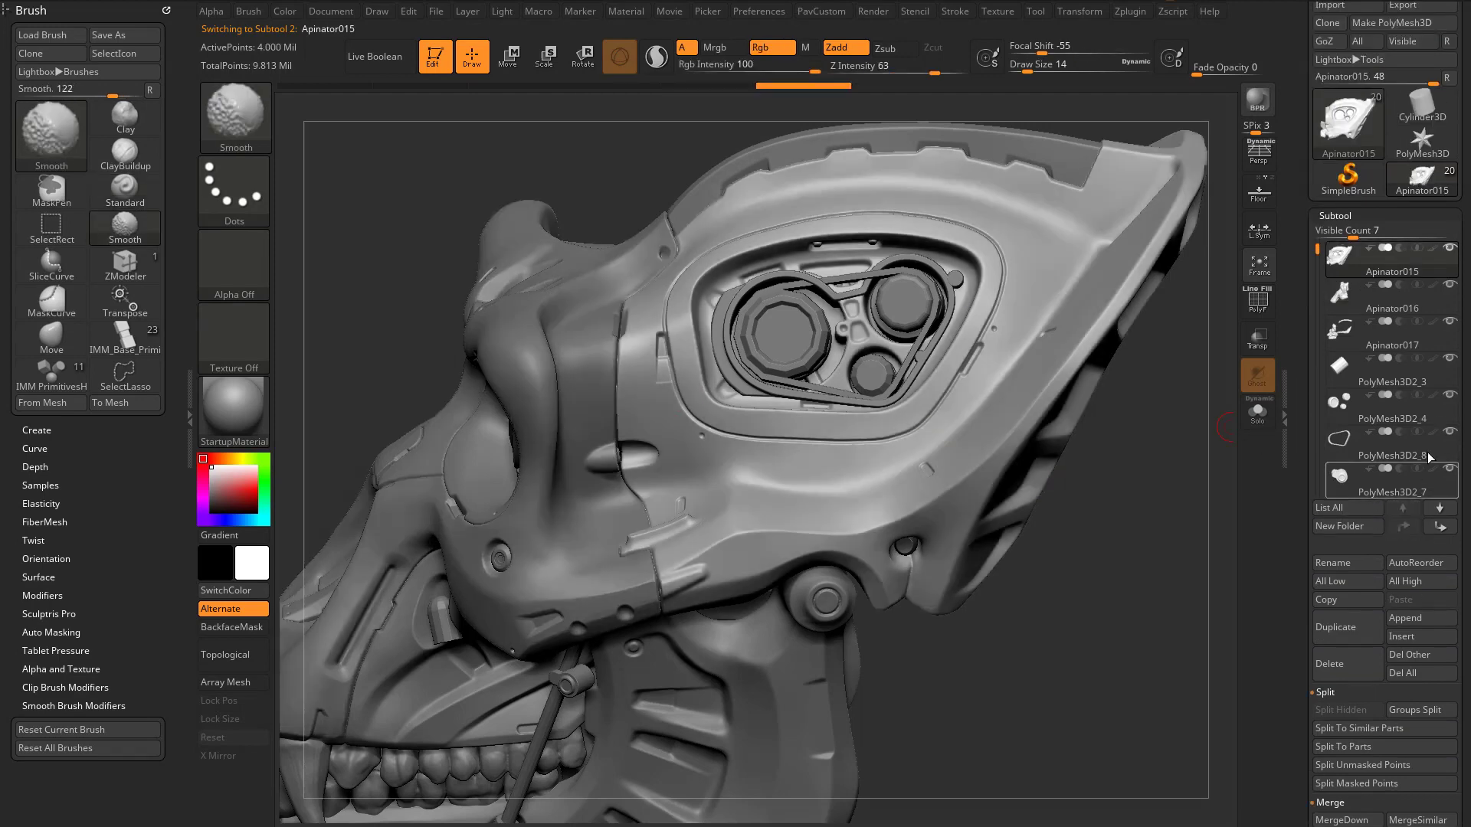
click(1451, 248)
click(1449, 284)
Insert a small sphere from the IMM base primitives on the seam above the existing oval recess
mouse_move(1031, 436)
mouse_down()
mouse_move(1282, 481)
mouse_move(1172, 505)
mouse_move(1169, 526)
mouse_move(1193, 542)
mouse_move(1161, 452)
mouse_up()
key(1)
key(m)
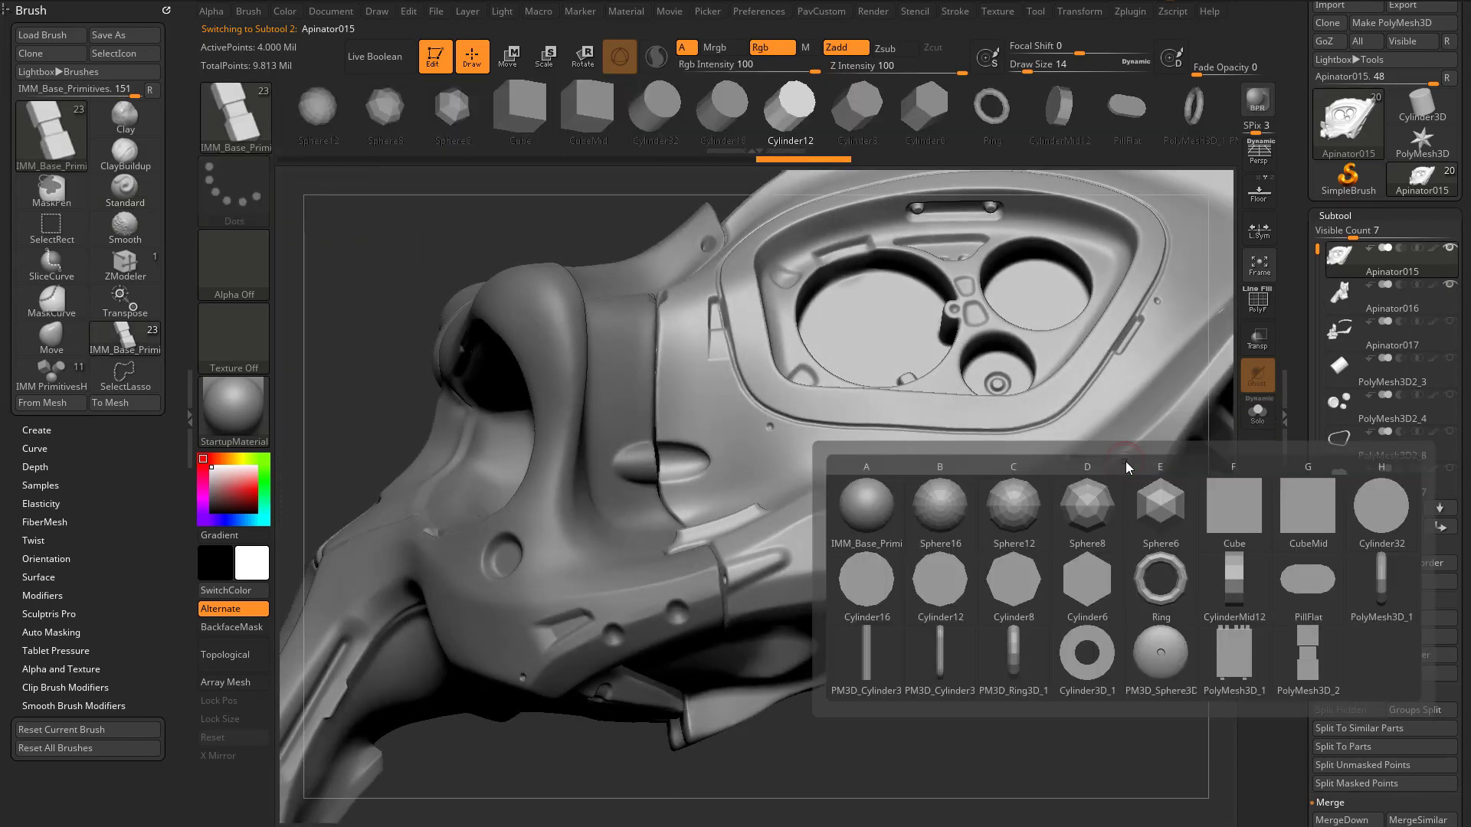
click(864, 504)
key(b)
key(i)
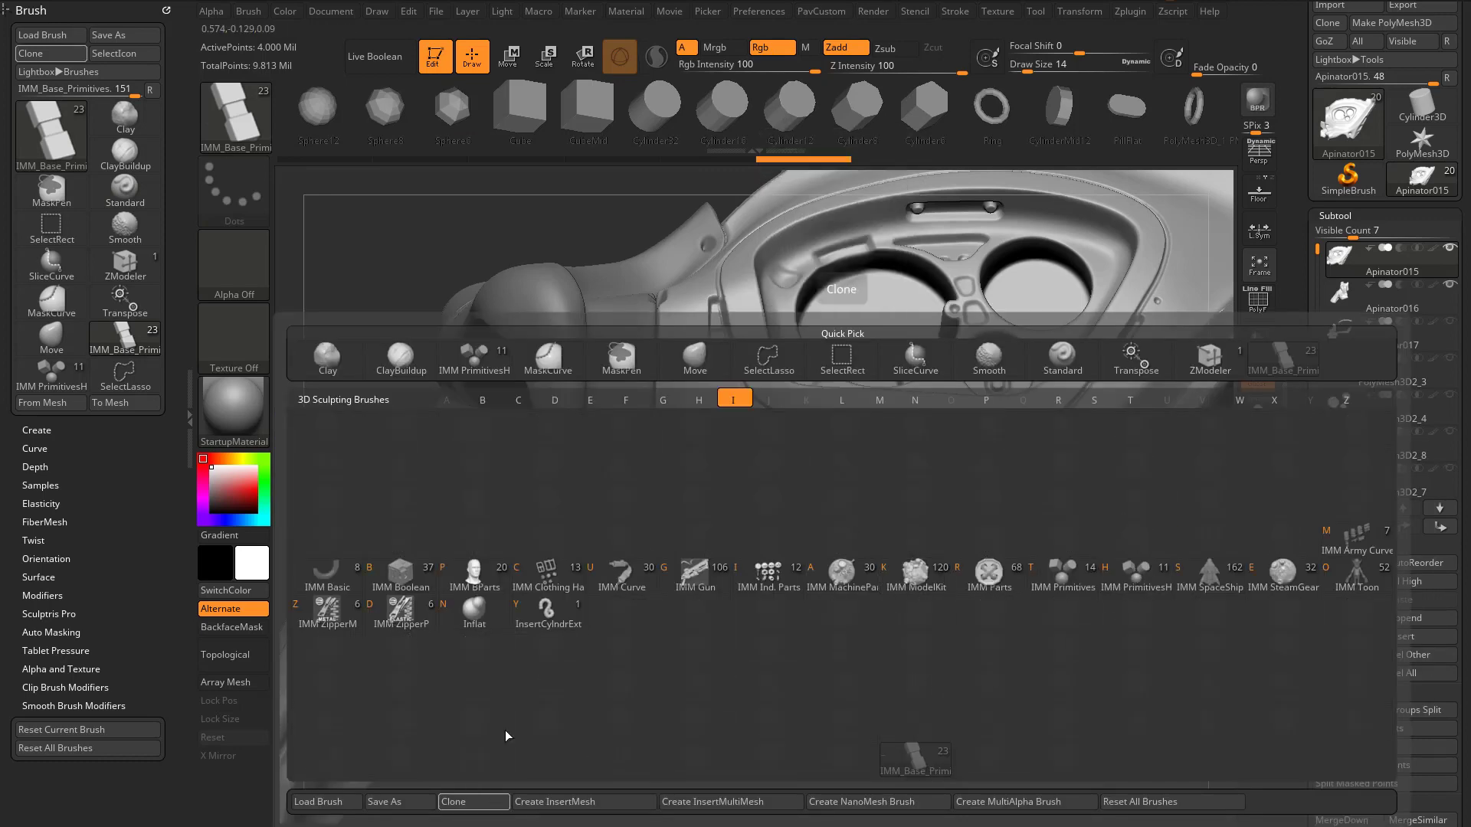
click(598, 476)
drag(801, 772, 794, 739)
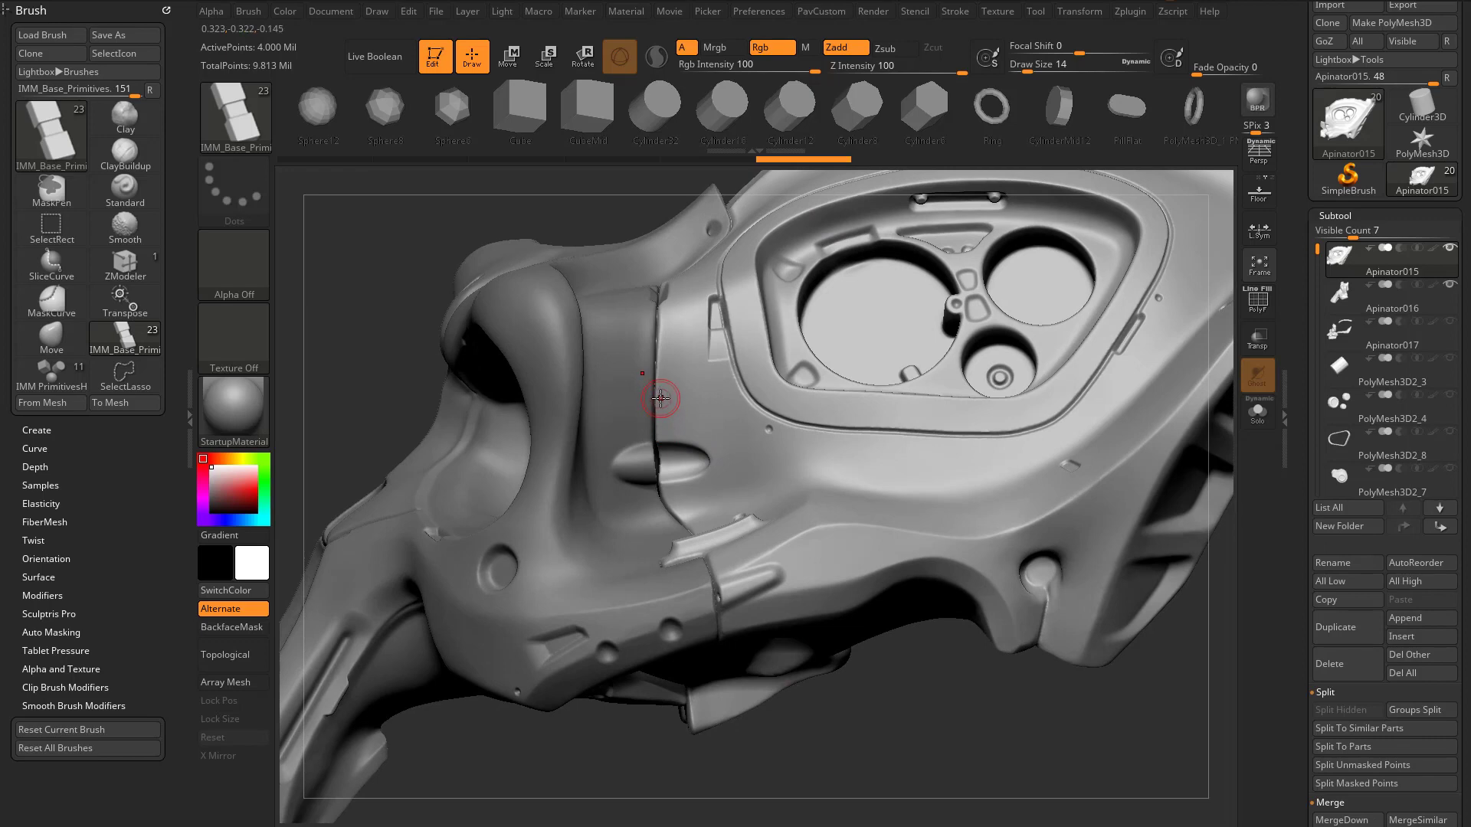
drag(660, 397, 678, 418)
Stretch the inserted sphere into an elongated ellipsoid across the panel seam and shift it along the surface
drag(705, 755, 693, 716)
key(w)
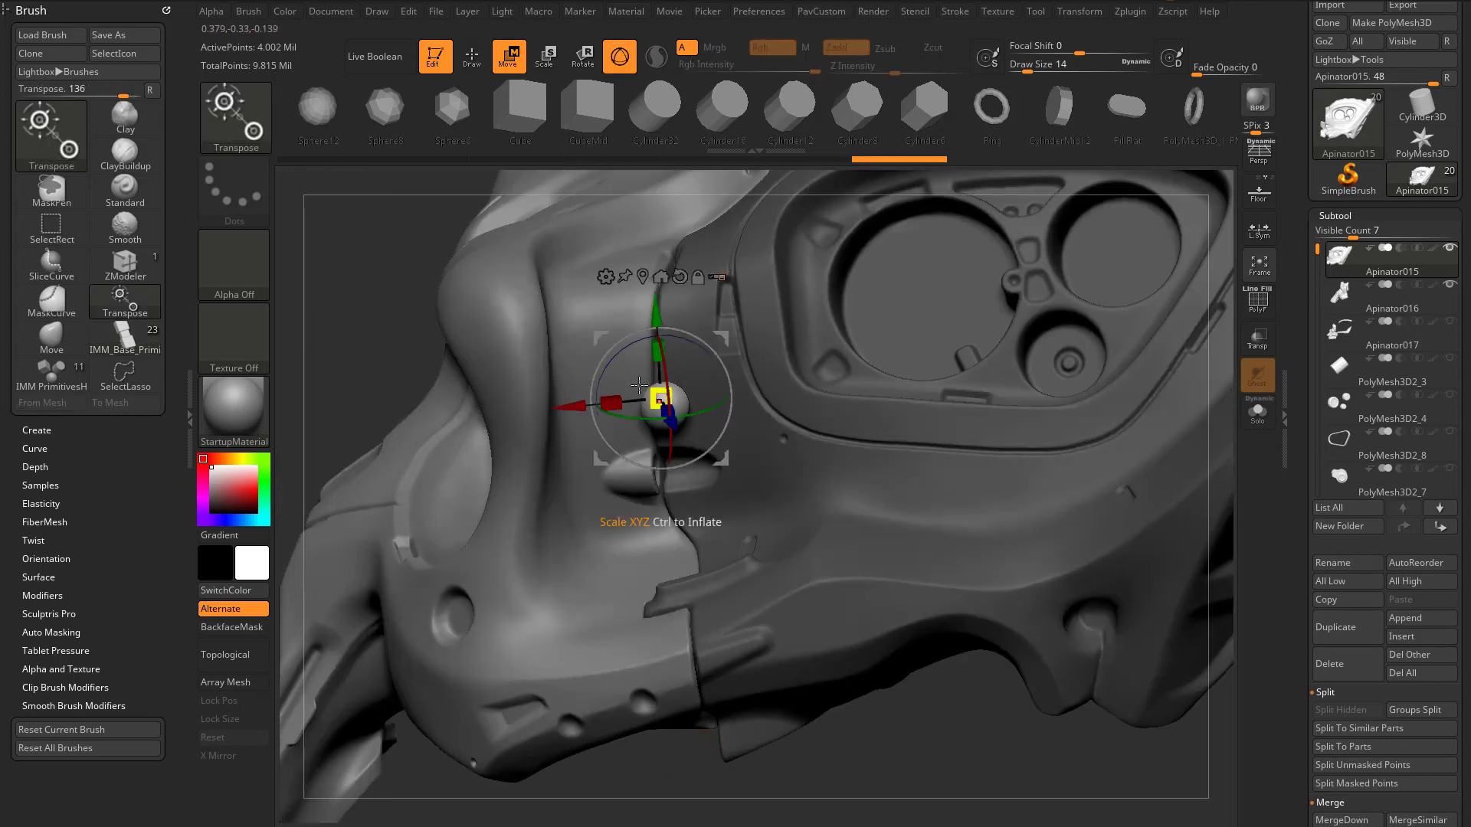
drag(611, 414, 878, 386)
drag(750, 406, 655, 413)
key(q)
mouse_move(907, 731)
mouse_down()
mouse_move(713, 307)
mouse_move(692, 206)
mouse_move(738, 339)
mouse_move(690, 399)
mouse_up()
key(w)
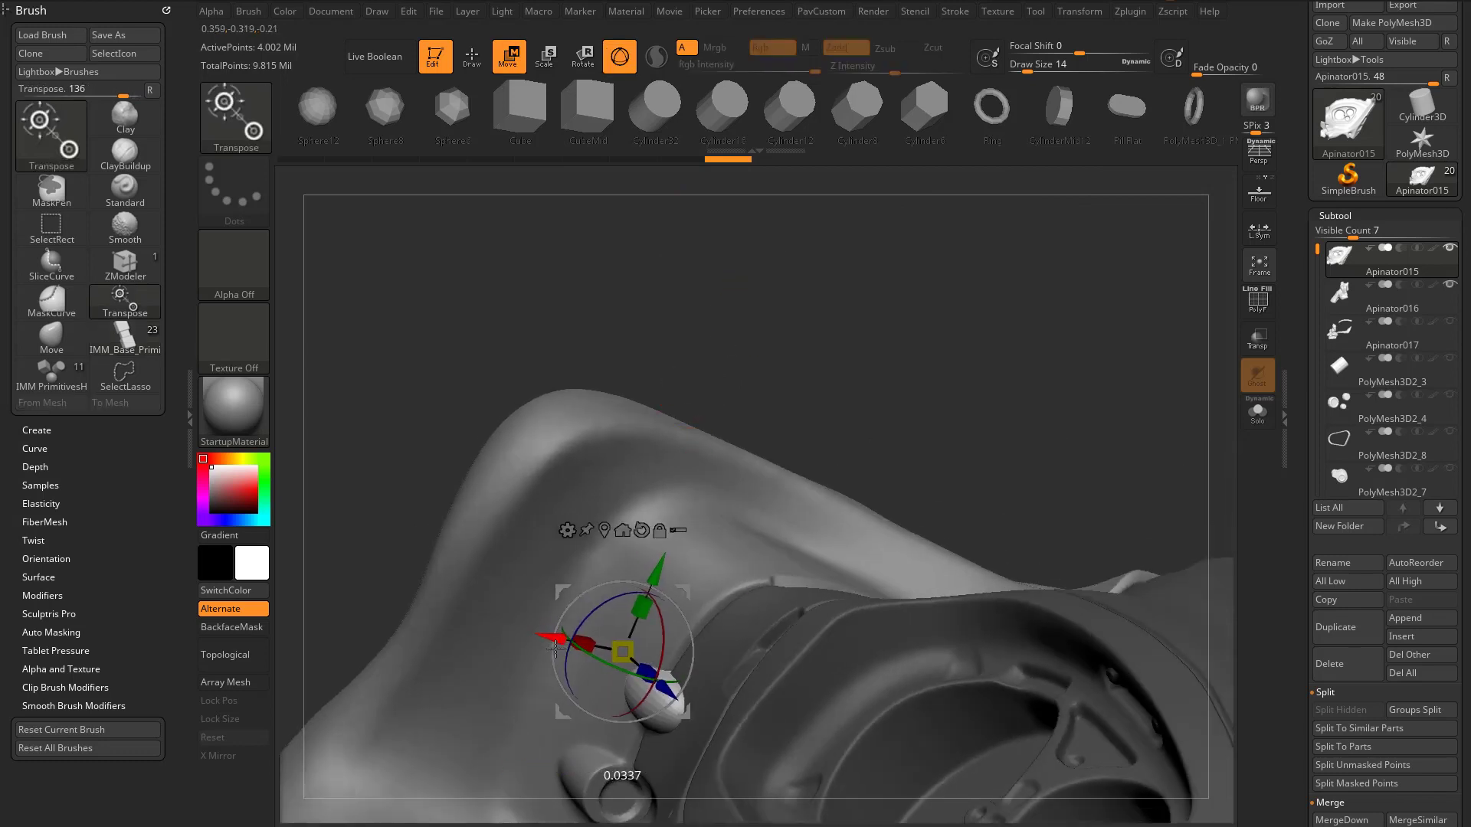
Center the gizmo on the unmasked ellipsoid and adjust its placement and angle to the surface around the seam
key(q)
drag(881, 330, 924, 344)
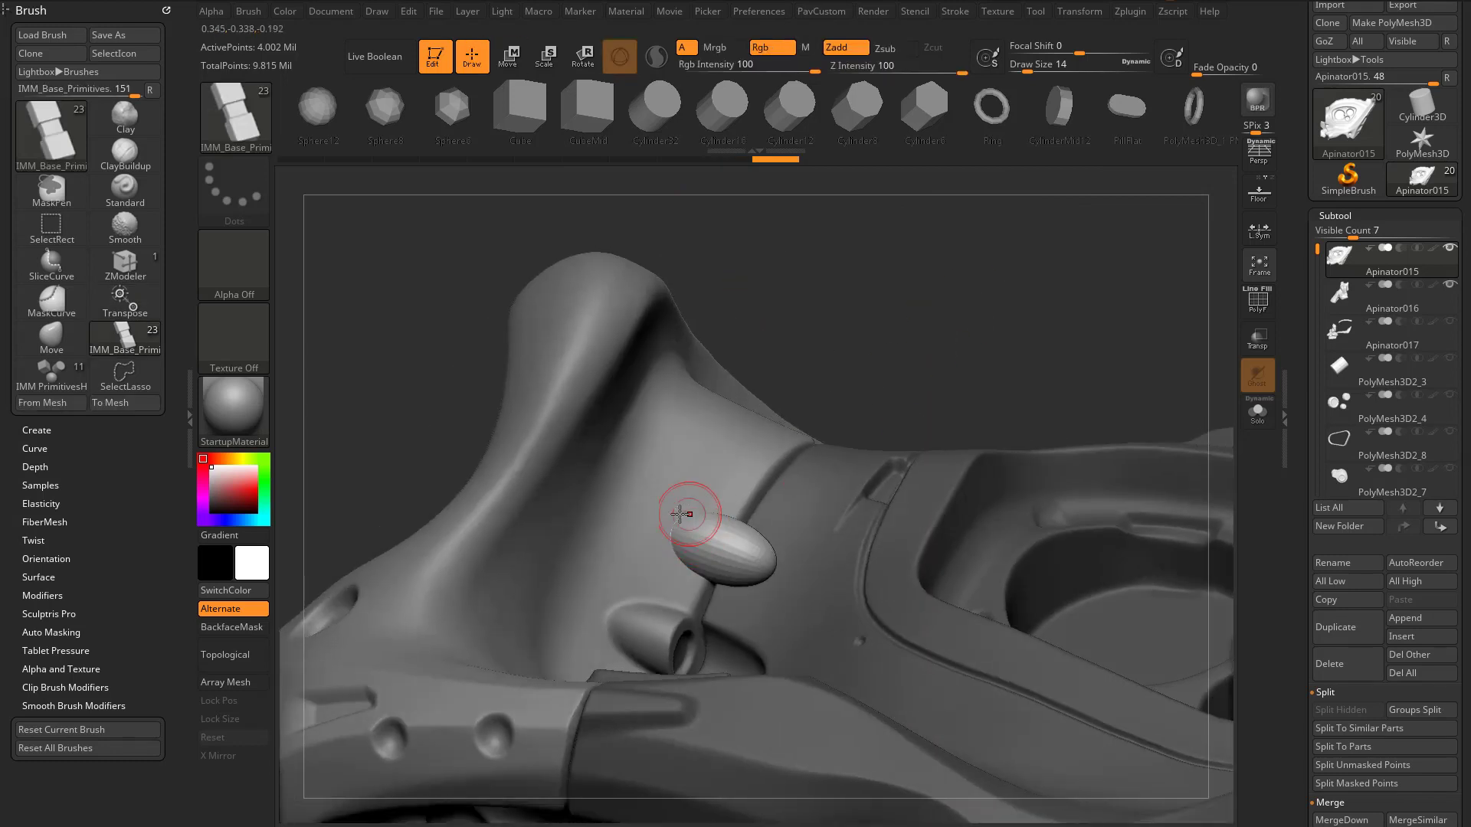
mouse_move(672, 529)
mouse_down()
mouse_move(671, 585)
mouse_move(788, 551)
mouse_up()
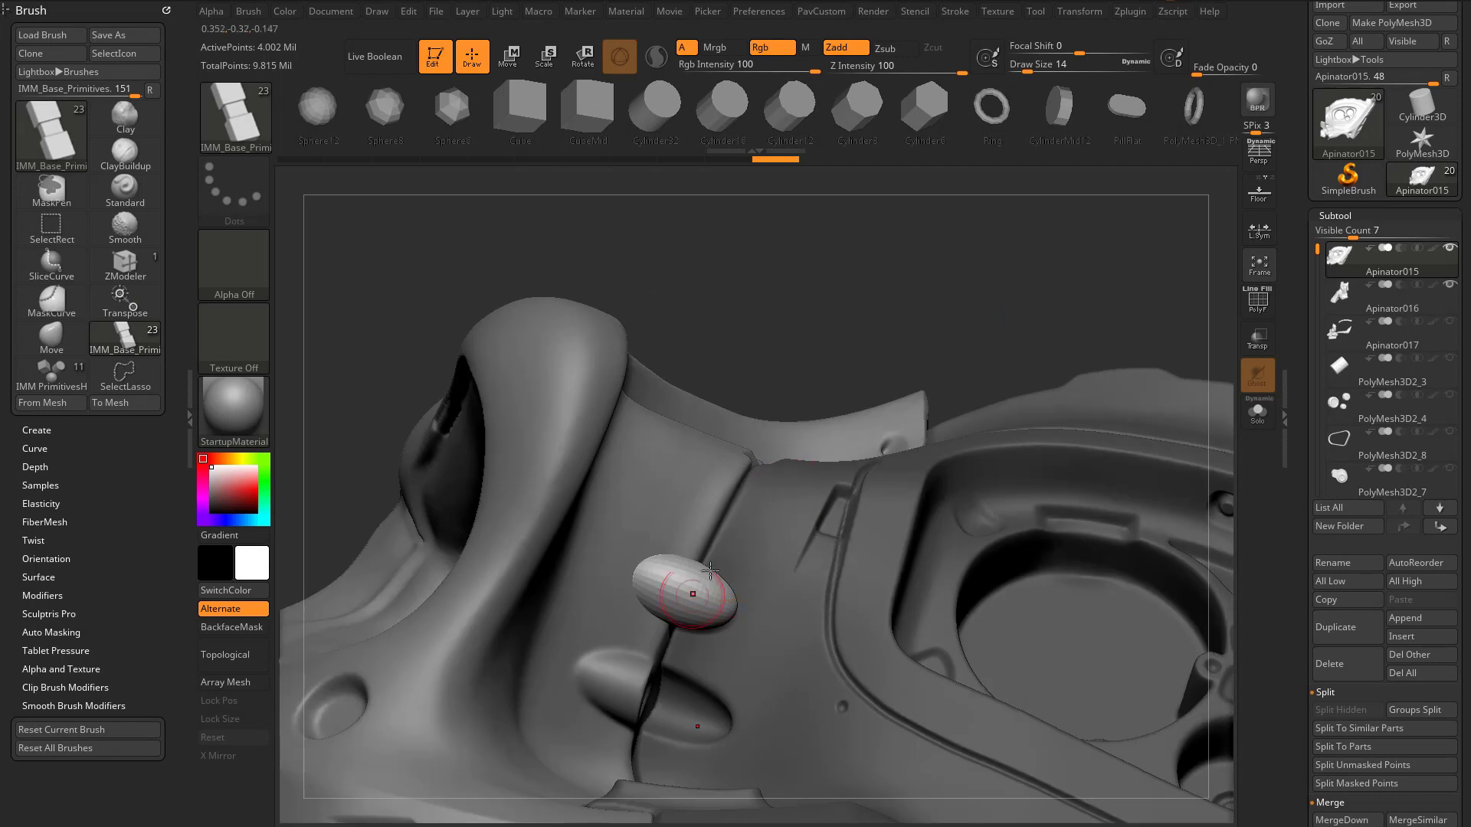
key(w)
drag(630, 573, 649, 596)
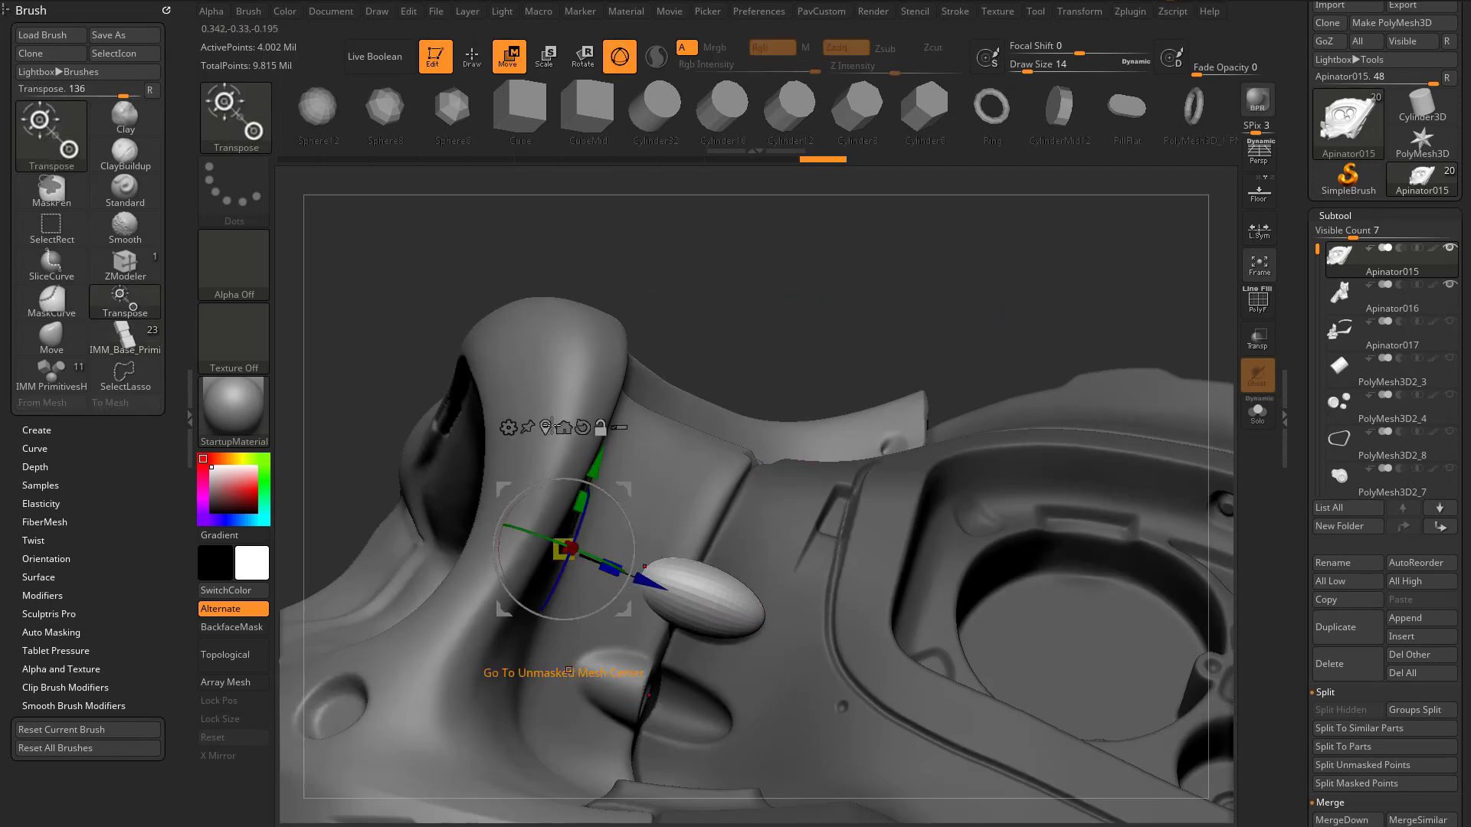
click(562, 427)
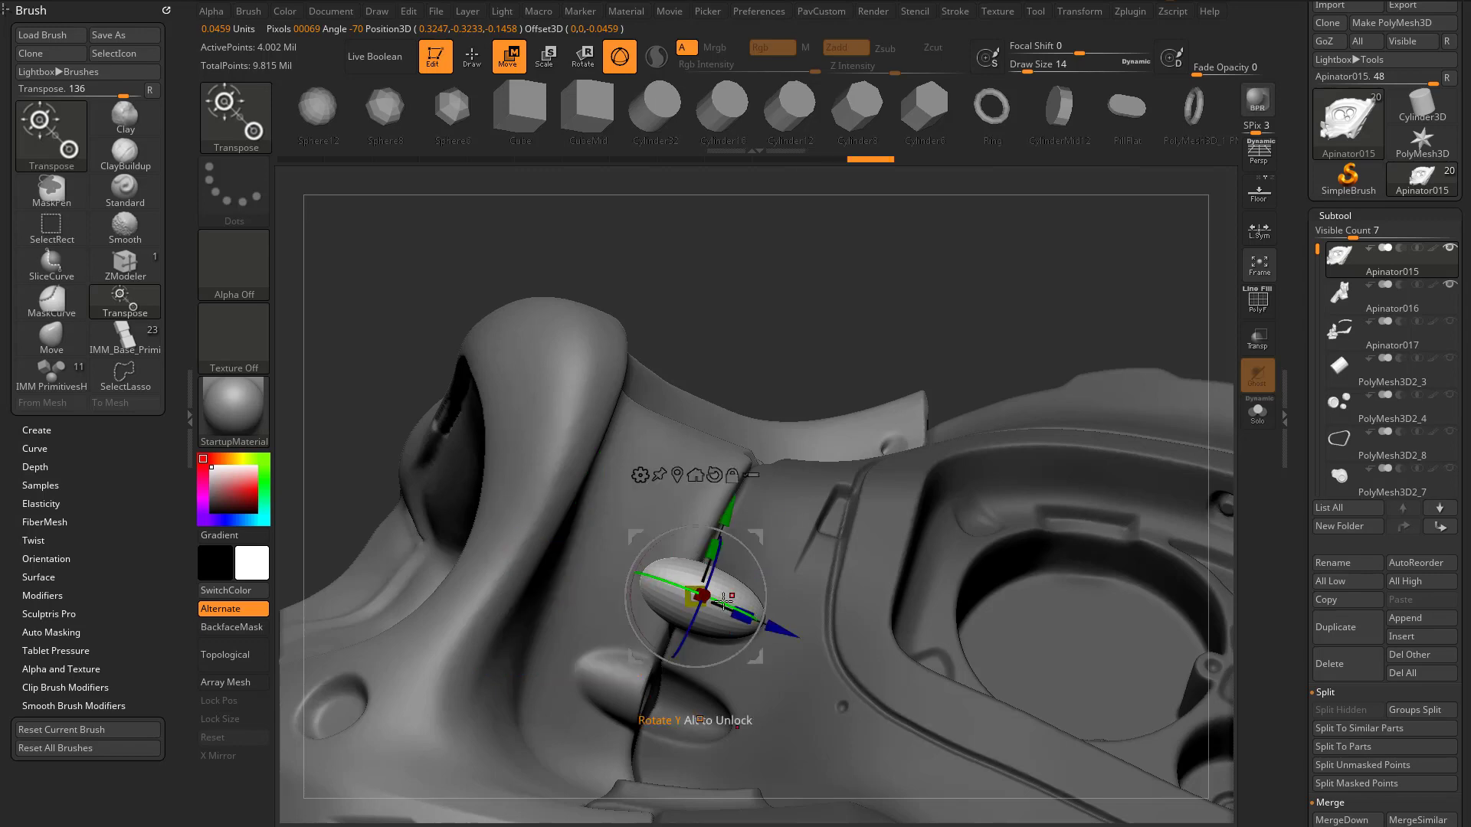
drag(718, 603, 724, 609)
mouse_move(847, 392)
mouse_down()
mouse_move(832, 303)
mouse_move(834, 354)
mouse_move(891, 328)
mouse_up()
key(q)
Split the unmasked ellipsoids into their own subtool and turn on the polygon wireframe
key(3)
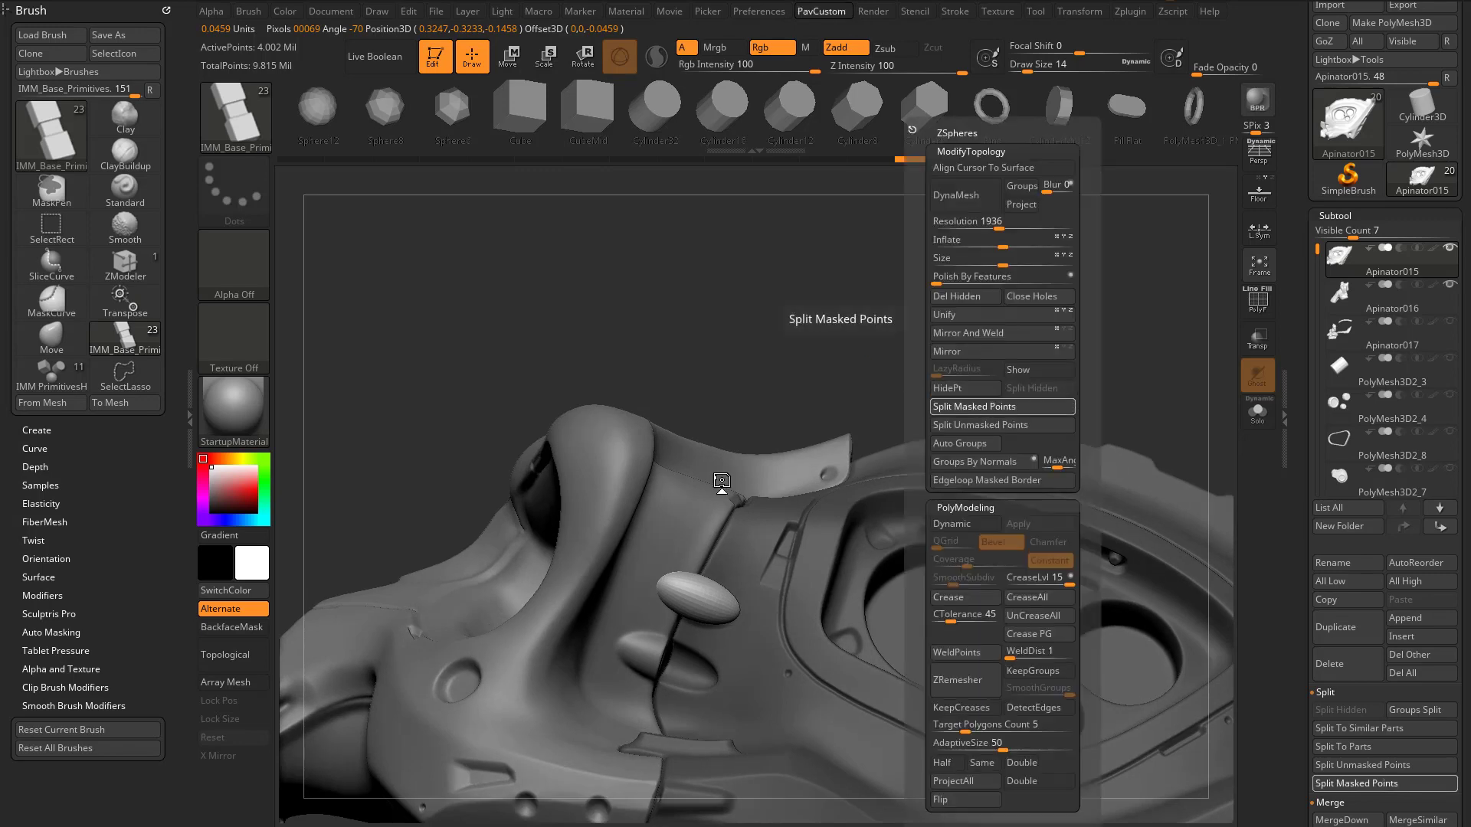
click(962, 423)
scroll(1343, 377, down, 5)
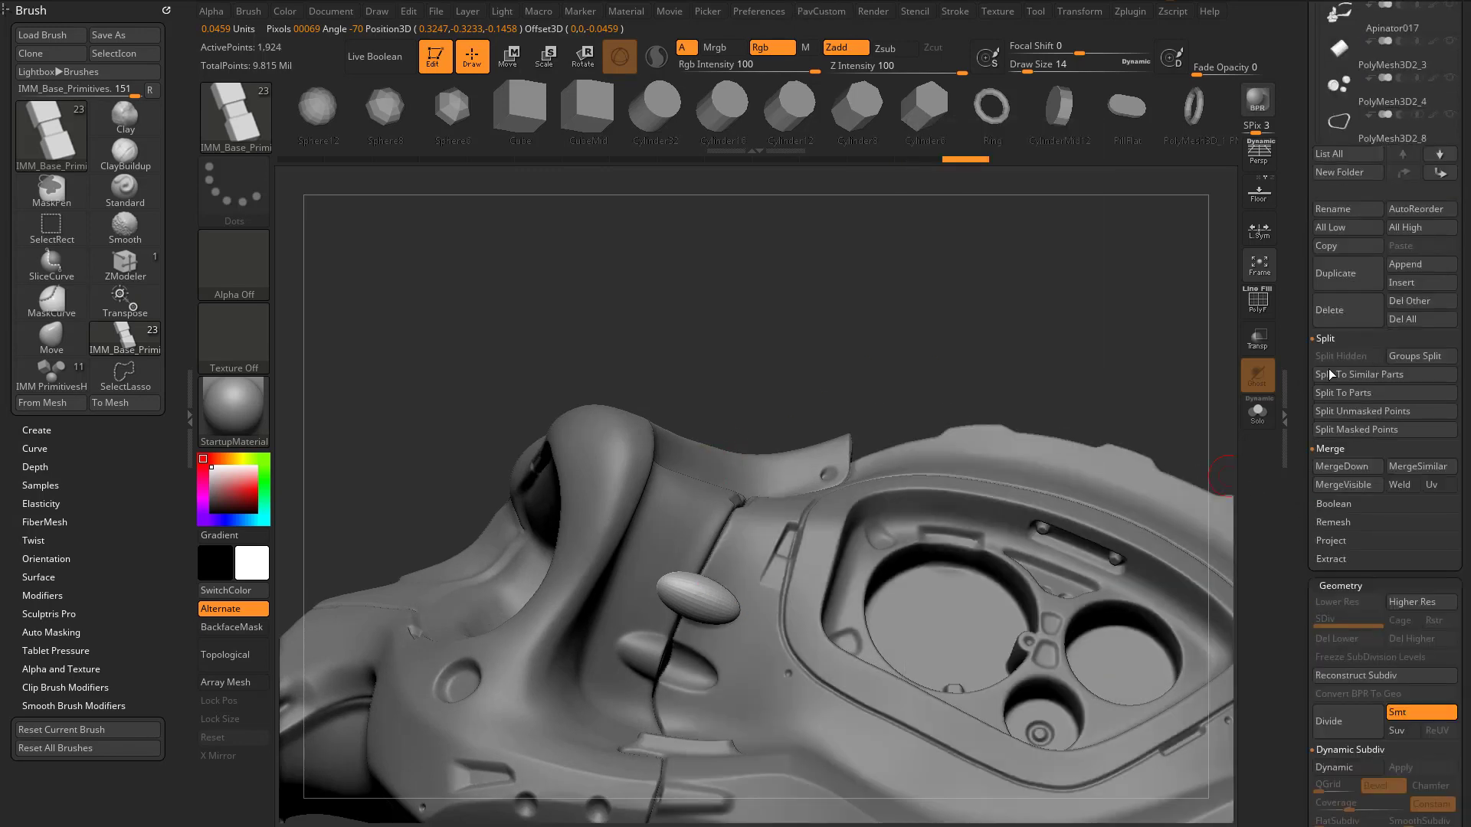
mouse_move(984, 304)
mouse_down()
mouse_move(962, 292)
mouse_move(985, 288)
mouse_move(991, 264)
mouse_up()
alt+drag(774, 298, 797, 267)
key(s)
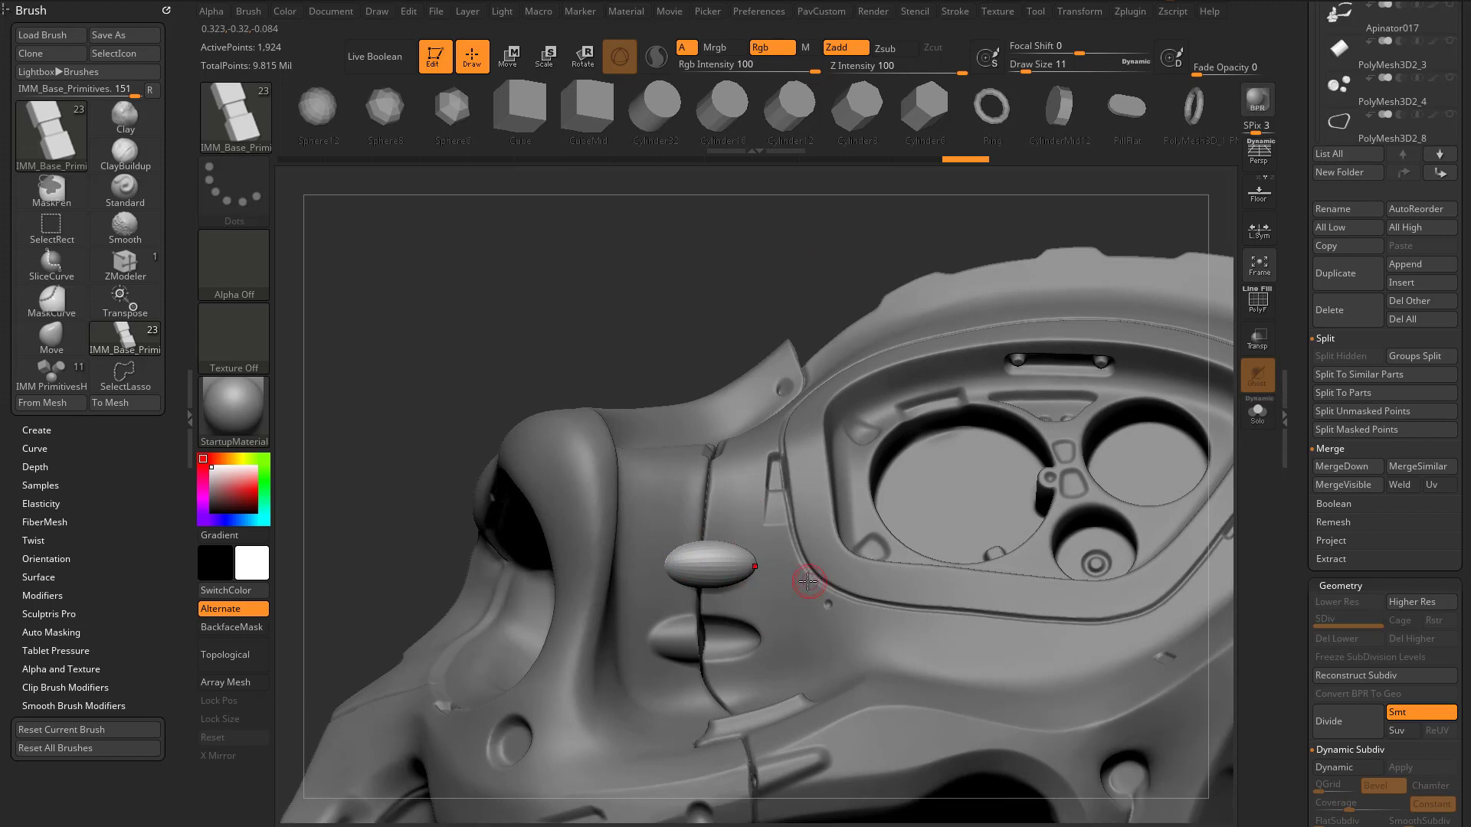
drag(766, 303, 769, 277)
click(1266, 304)
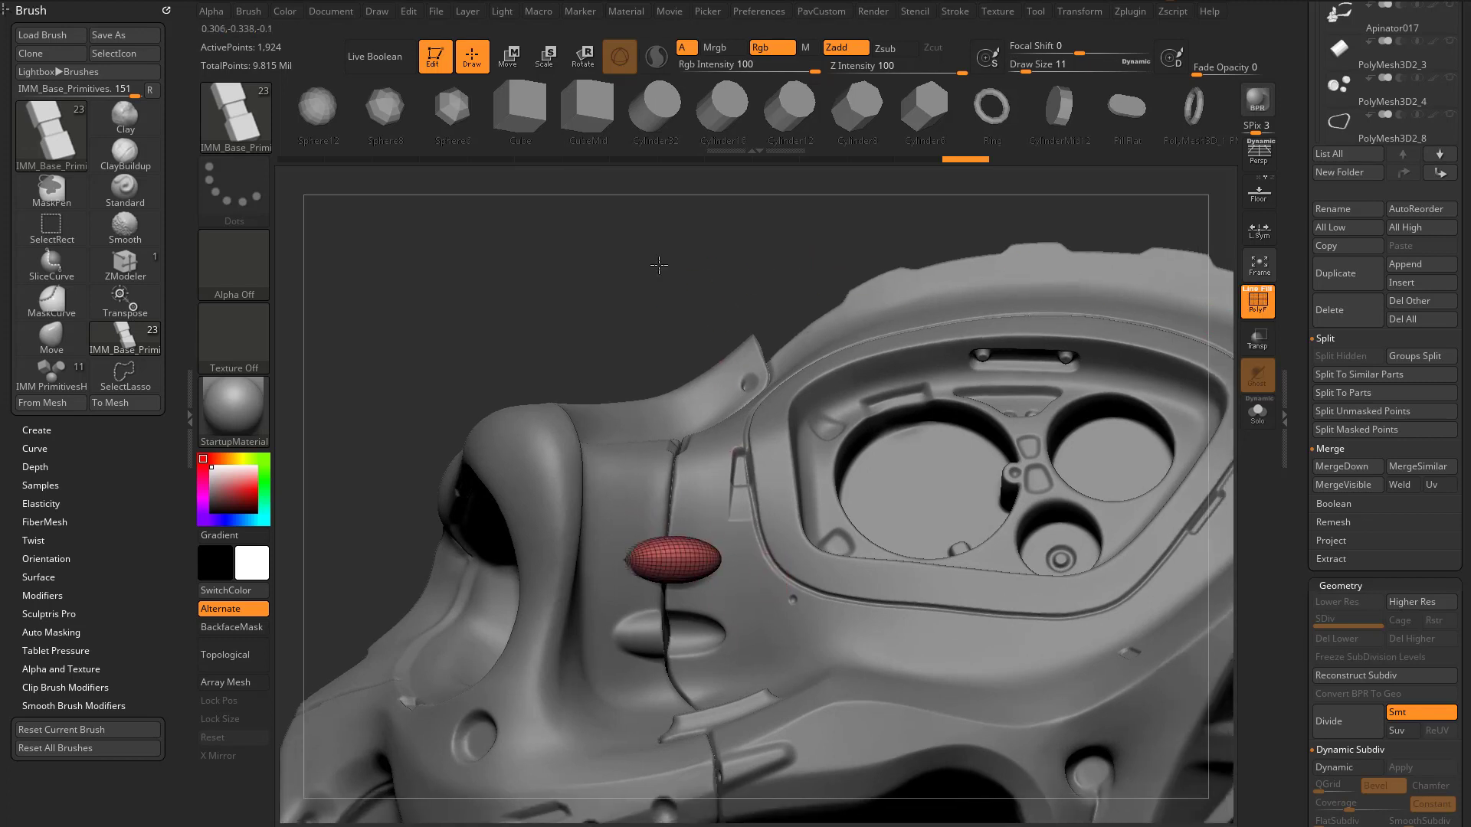
mouse_move(660, 259)
mouse_down()
mouse_move(690, 253)
mouse_move(663, 262)
mouse_up()
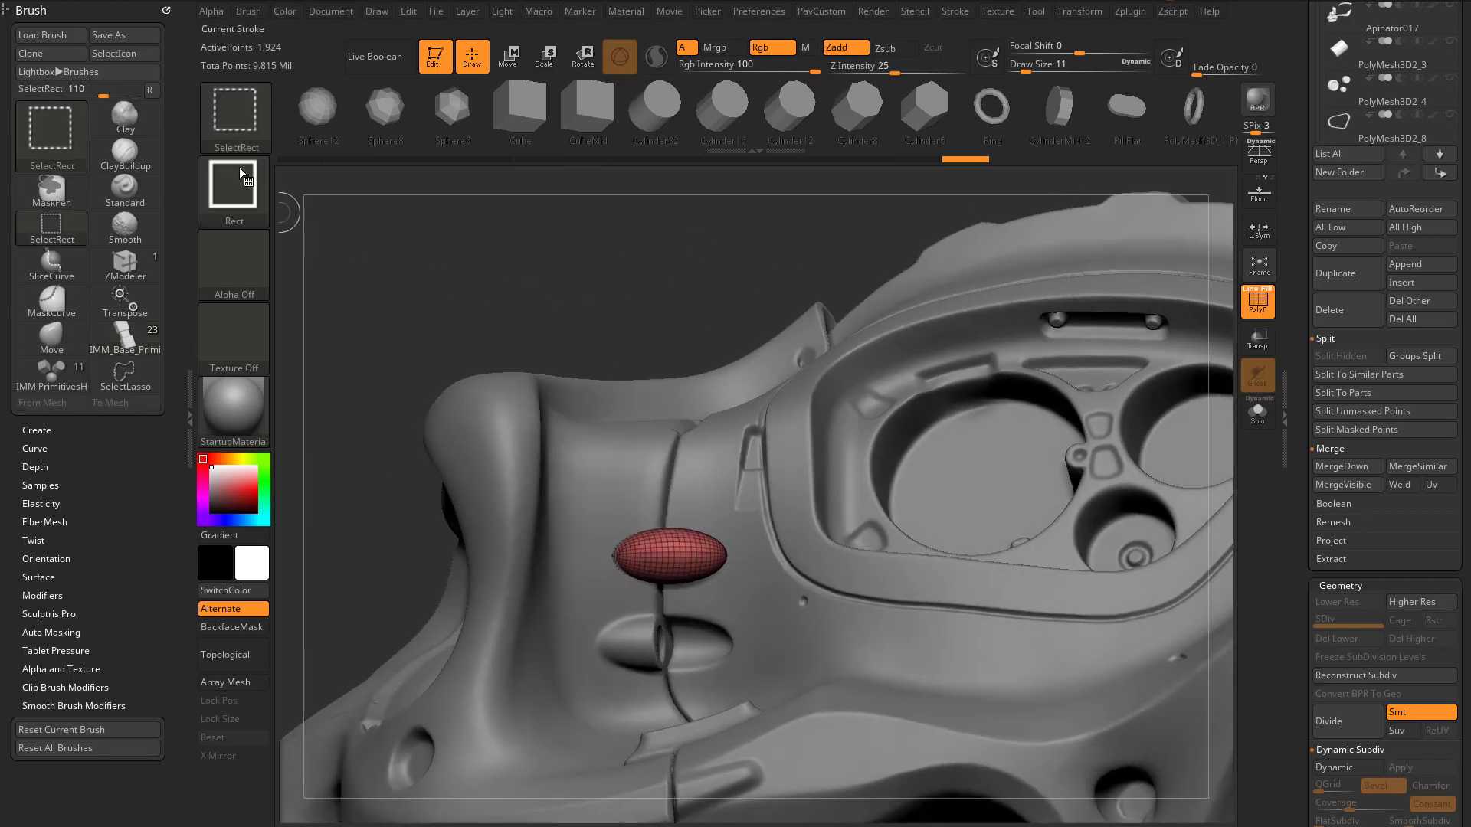
Hide the mirrored ellipsoid on the opposite side of the head with SelectRect and delete the hidden geometry
ctrl+shift+click(241, 134)
ctrl+shift+click(909, 198)
mouse_move(634, 316)
mouse_down()
mouse_move(568, 253)
mouse_move(801, 286)
mouse_move(978, 407)
mouse_move(925, 508)
mouse_move(998, 453)
mouse_move(971, 452)
mouse_up()
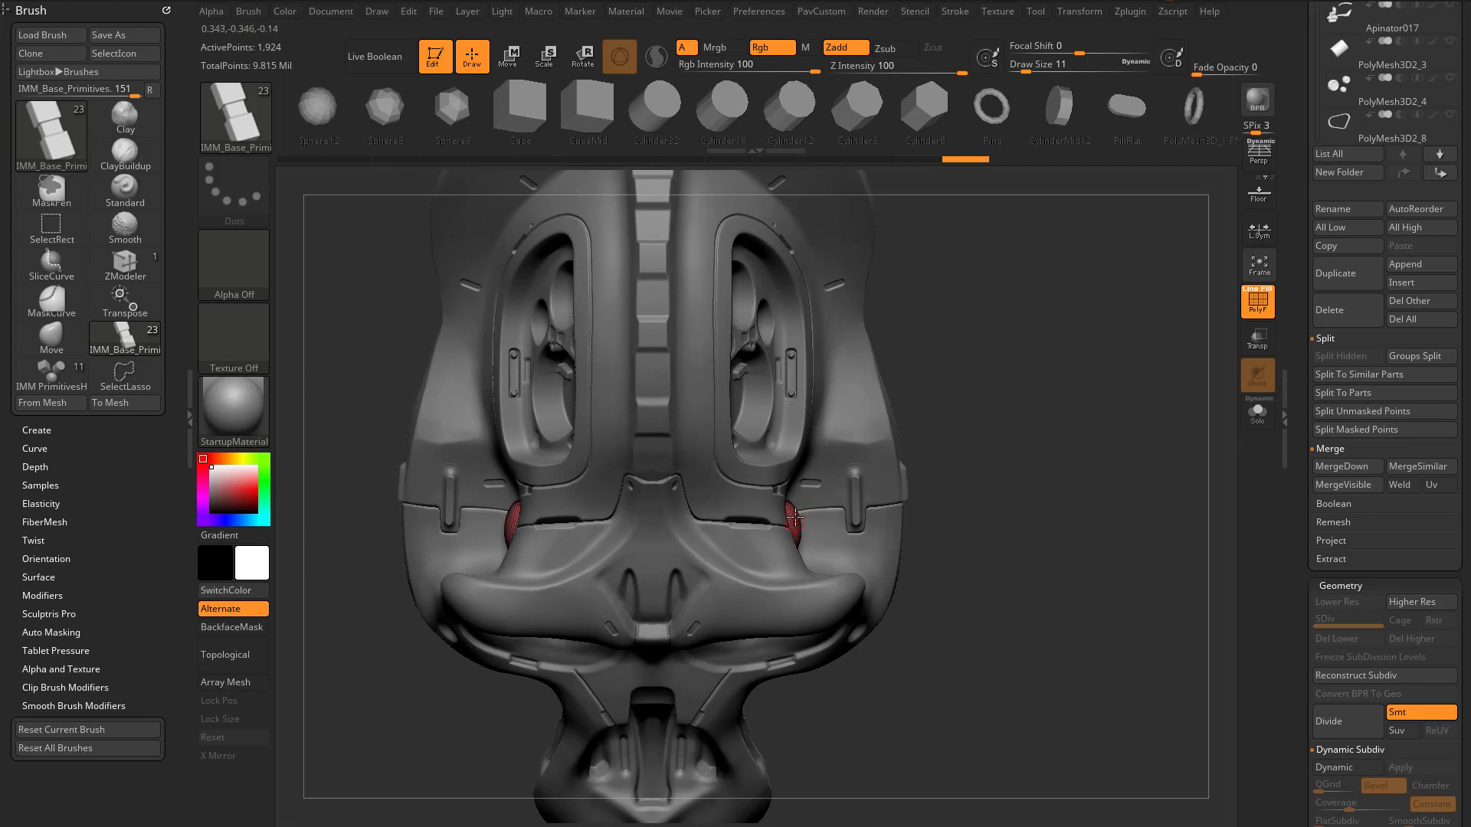
key(ctrl+shift)
ctrl+shift+click(248, 137)
ctrl+shift+click(400, 132)
mouse_move(338, 352)
ctrl+shift+mouse_down()
mouse_move(527, 643)
mouse_move(590, 710)
ctrl+shift+mouse_up()
key(2)
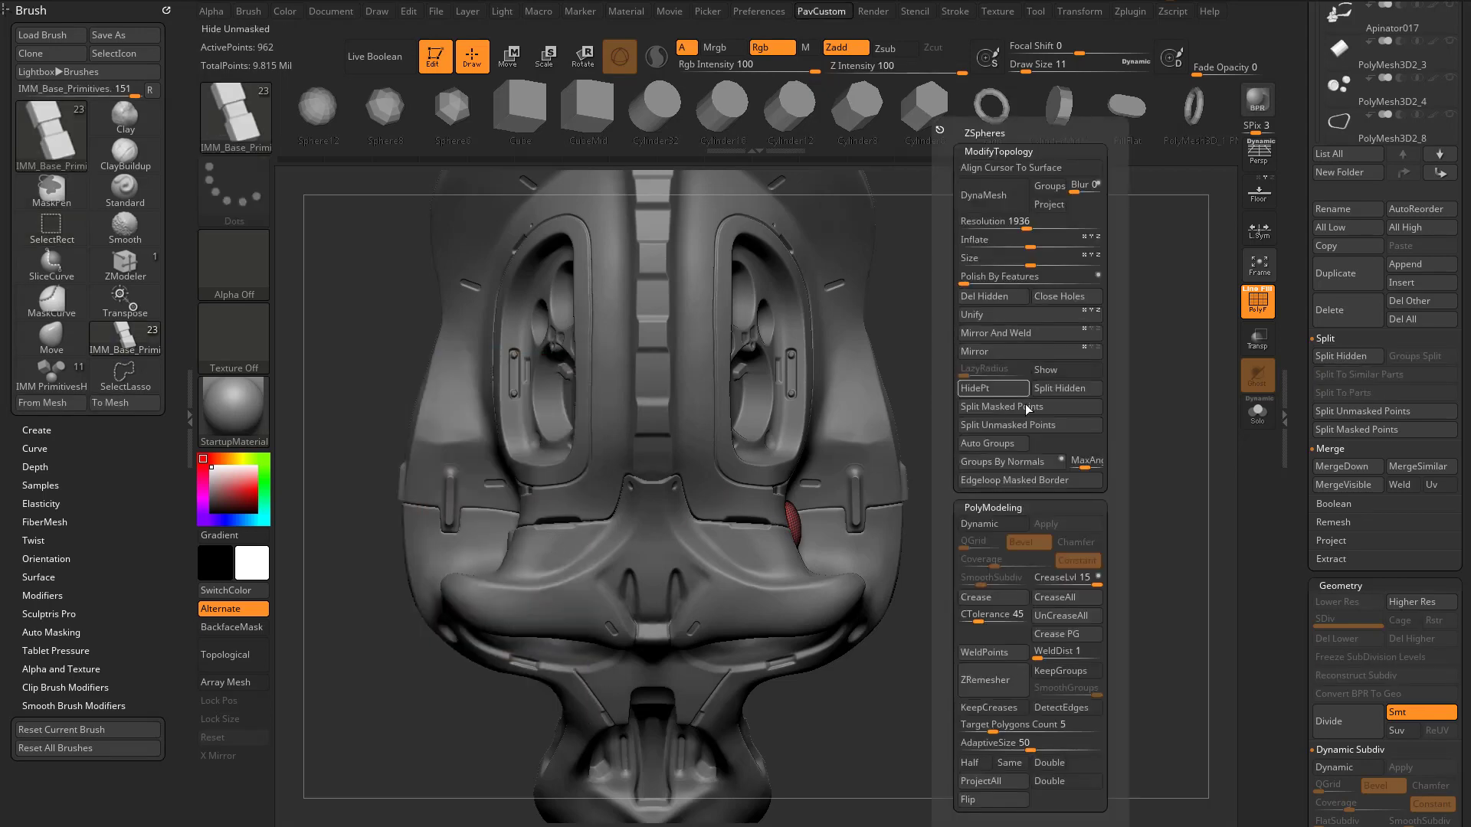
click(981, 299)
Activate the SliceCurve brush and line up the view for cutting the ellipsoid along the panel seam
right_drag(1063, 452, 887, 510)
ctrl+shift+click(244, 127)
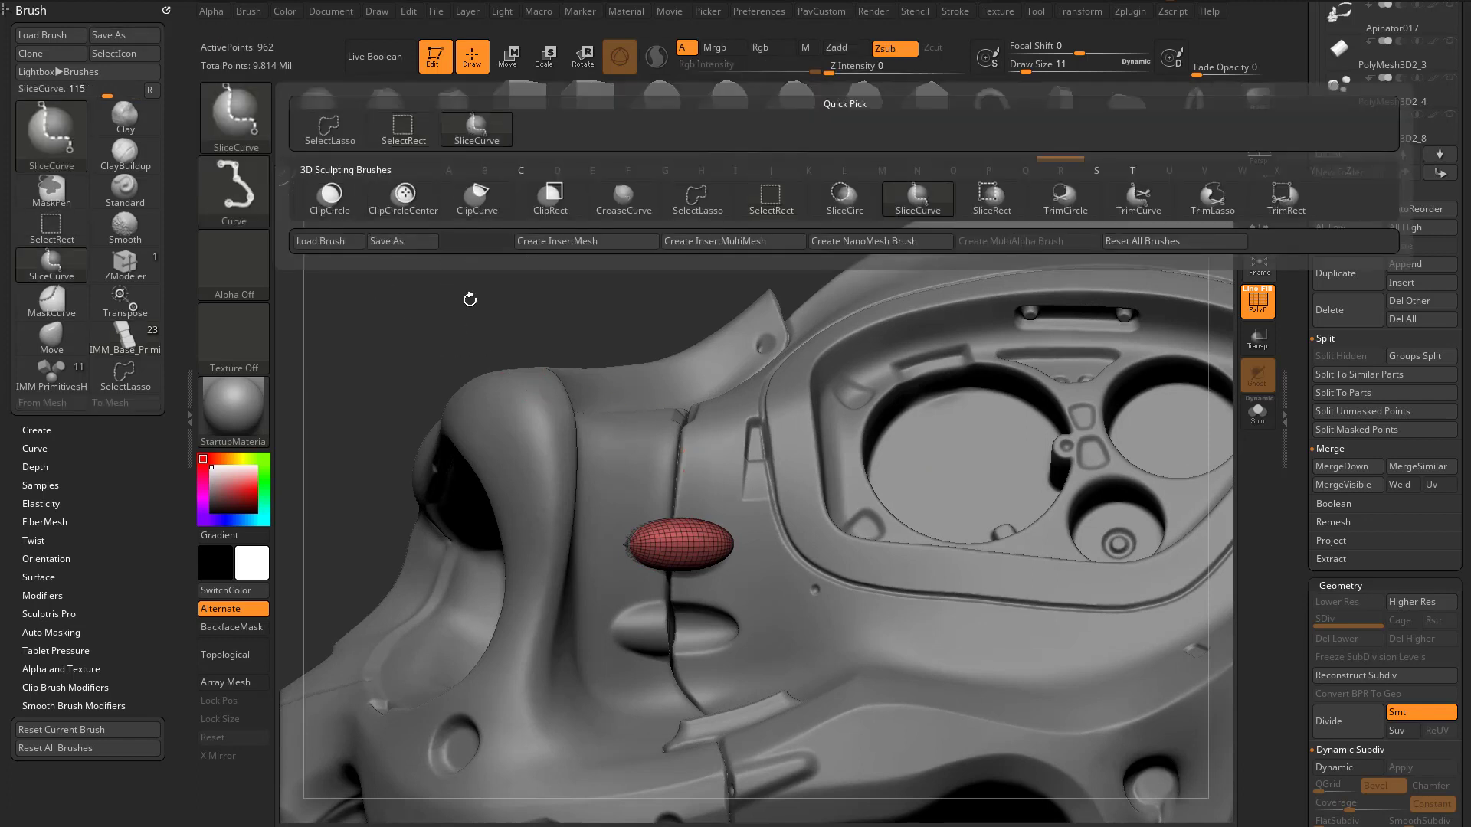
ctrl+shift+click(480, 135)
drag(483, 299, 545, 289)
ctrl+shift+drag(688, 249, 667, 550)
ctrl+shift+drag(670, 609, 670, 613)
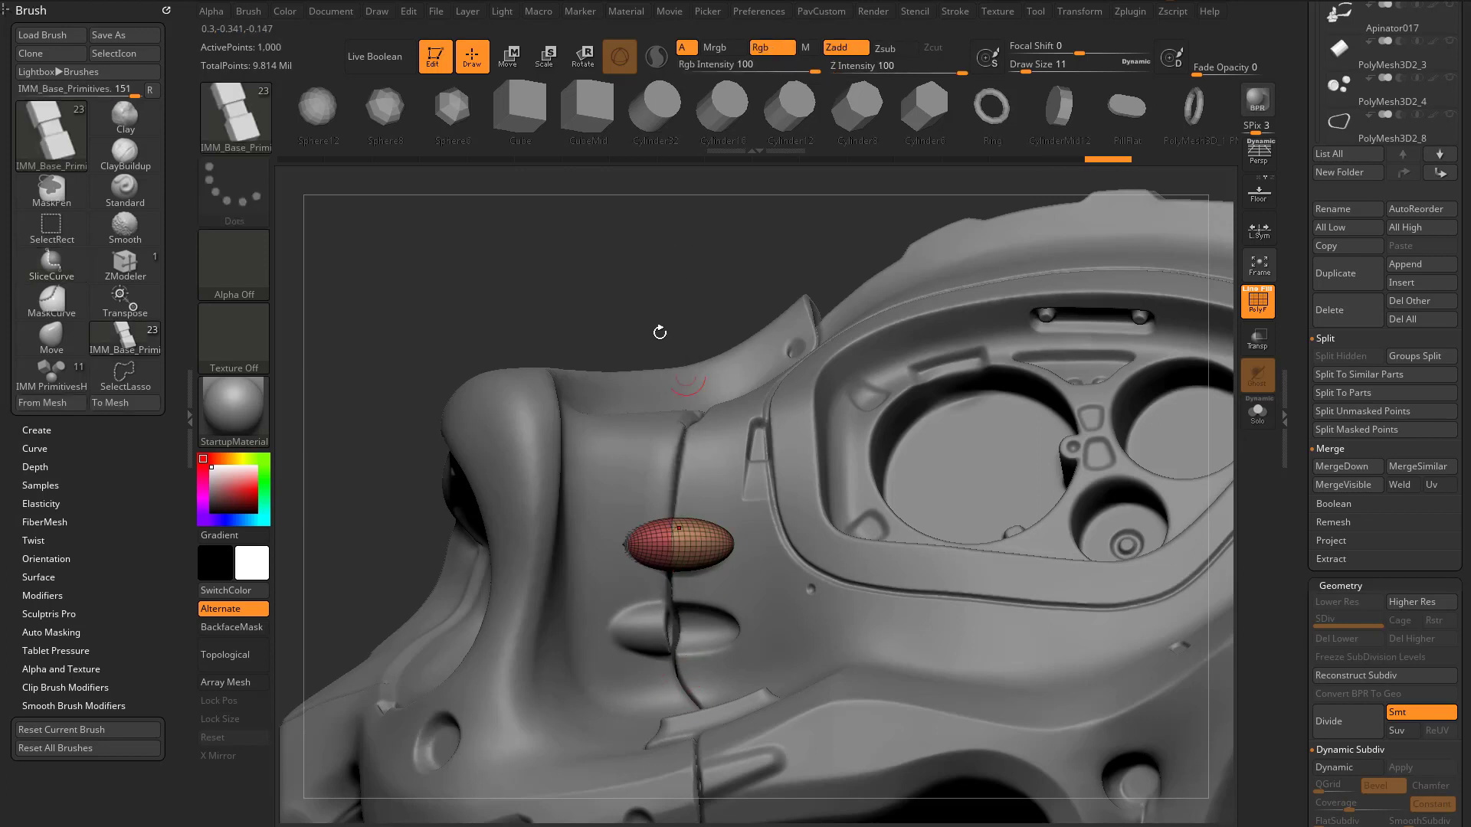
key(ctrl+z)
Slice the ellipsoid into front and rear polygroups along the panel seam with SliceCurve
ctrl+shift+drag(686, 269, 671, 512)
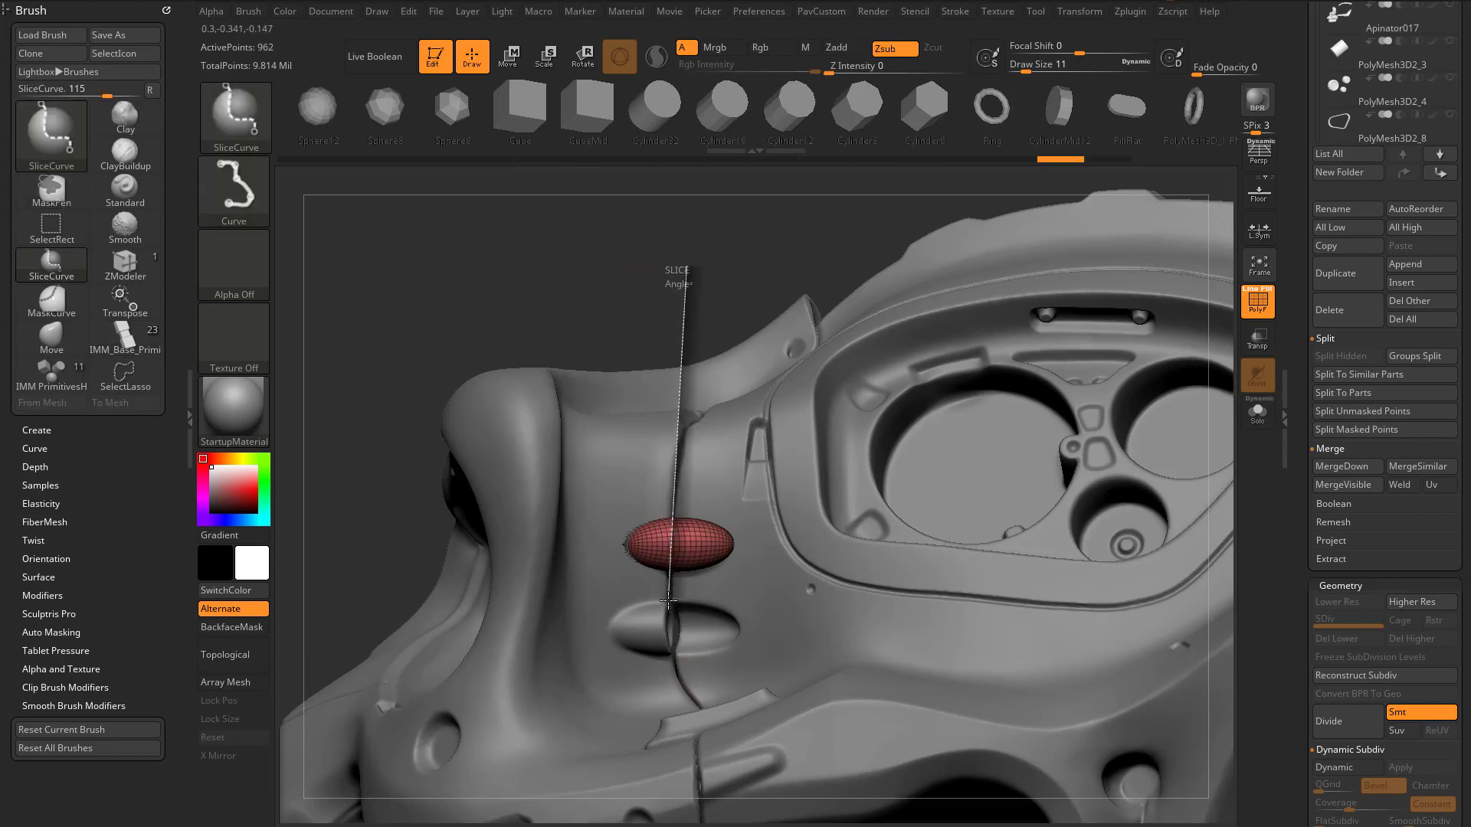
ctrl+shift+drag(670, 625, 671, 643)
mouse_move(743, 277)
mouse_down()
mouse_move(655, 259)
mouse_move(749, 269)
mouse_move(641, 420)
mouse_up()
drag(693, 218, 699, 233)
drag(1305, 387, 1305, 437)
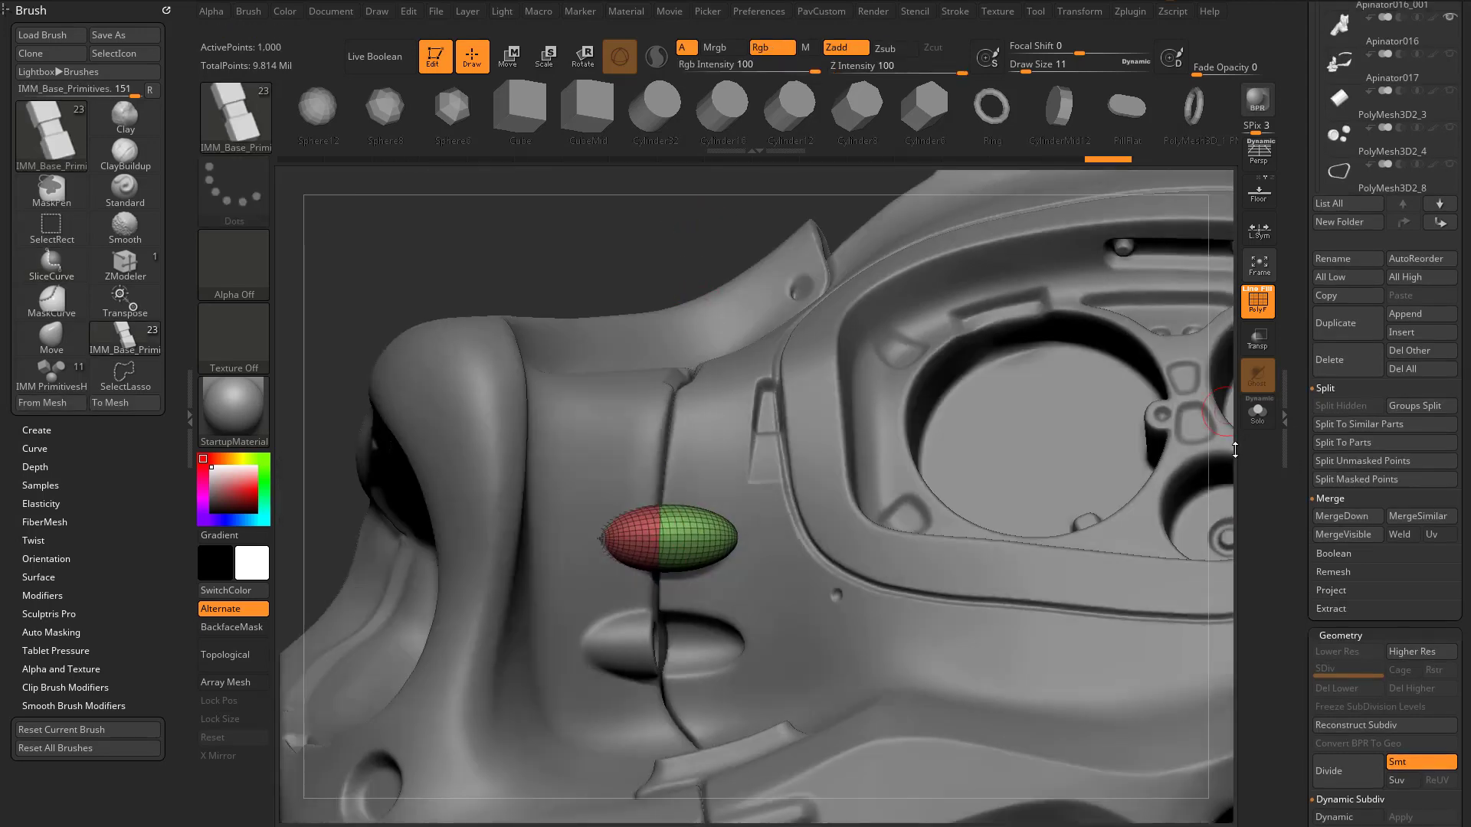
Isolate the ellipsoid's rear half, split off the hidden front half as its own subtool, and solo the rear half
key(ctrl+shift)
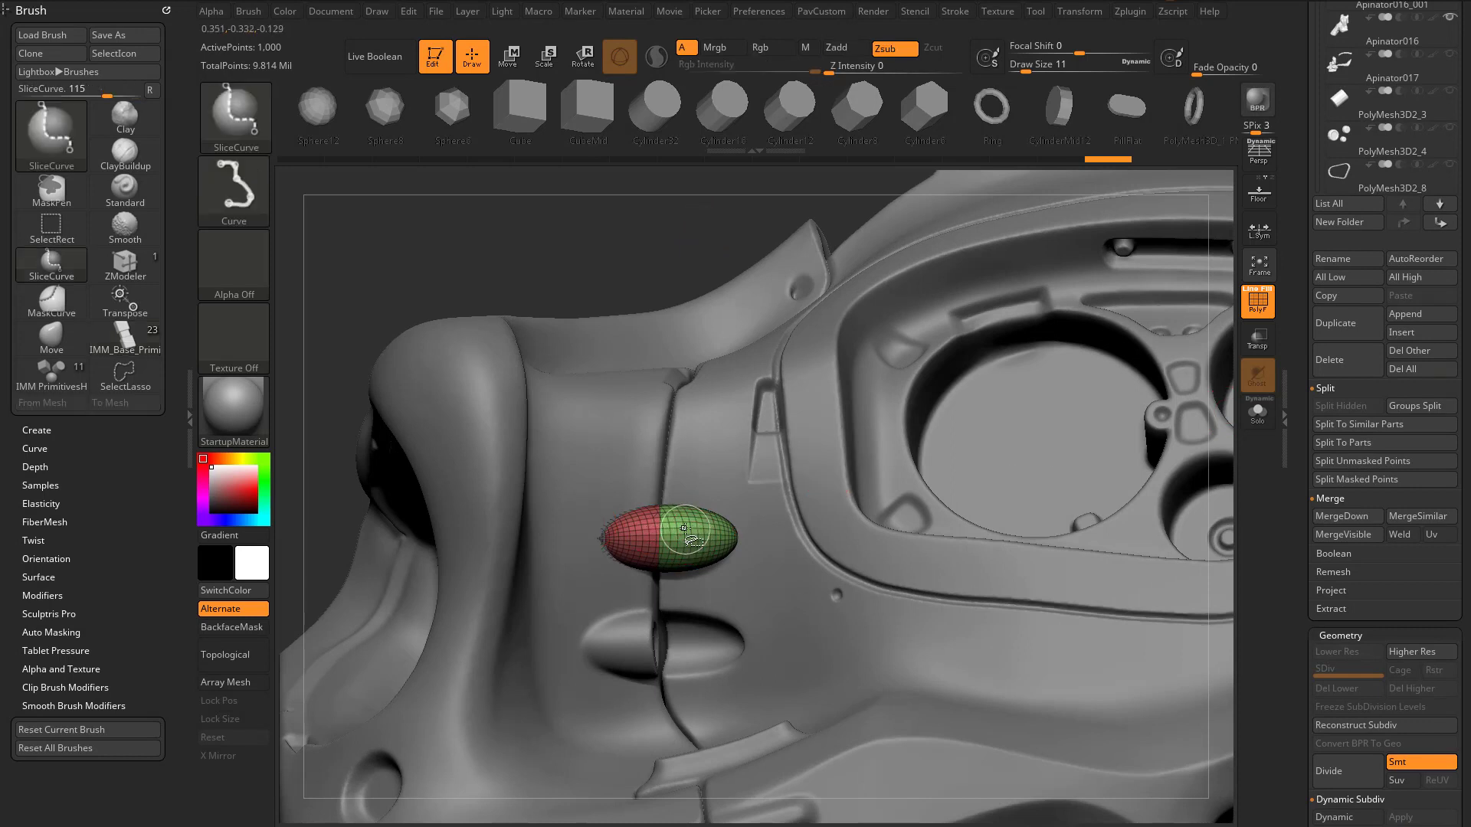
ctrl+shift+click(683, 528)
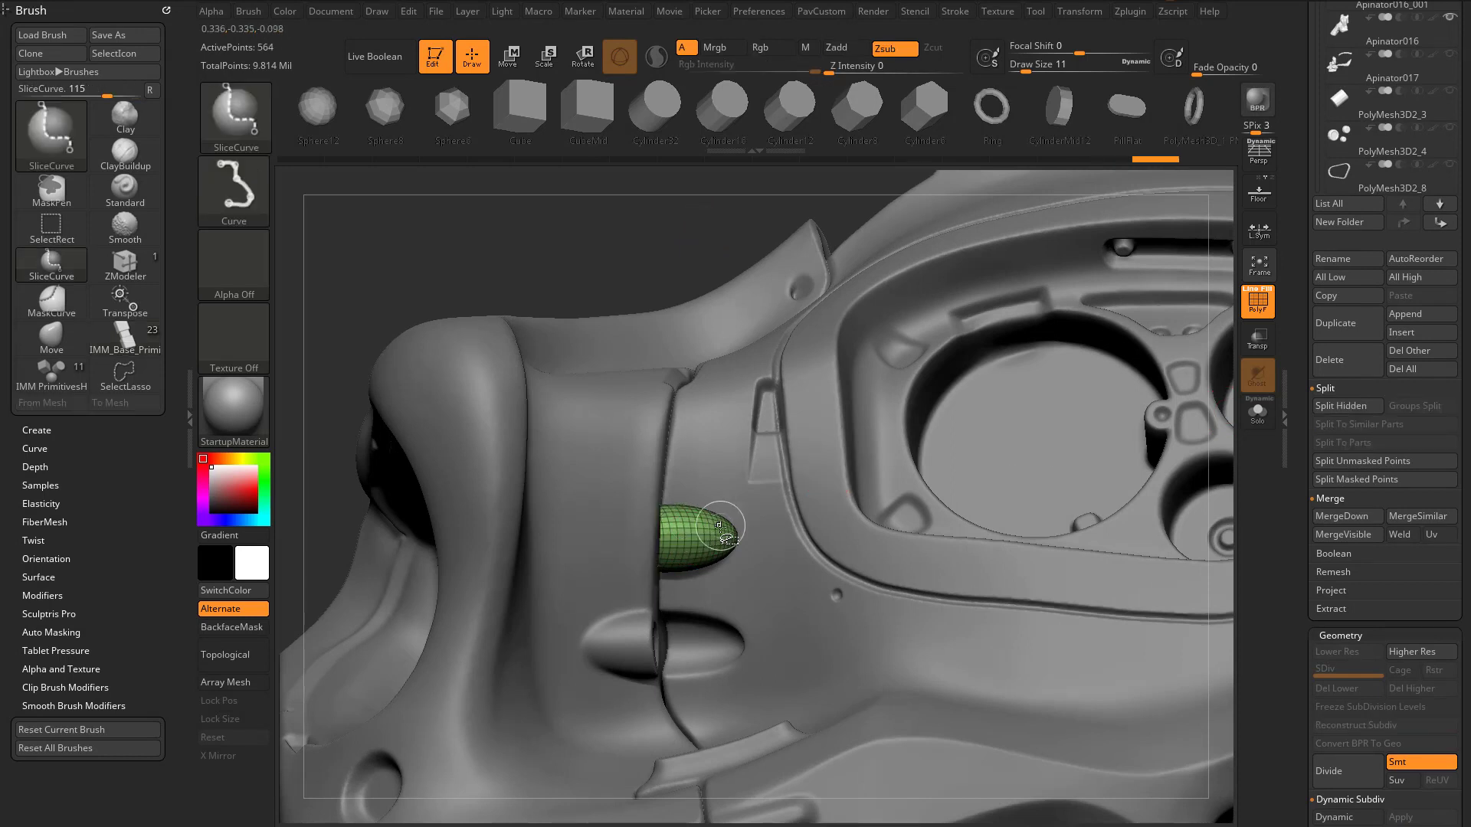
key(2)
click(836, 391)
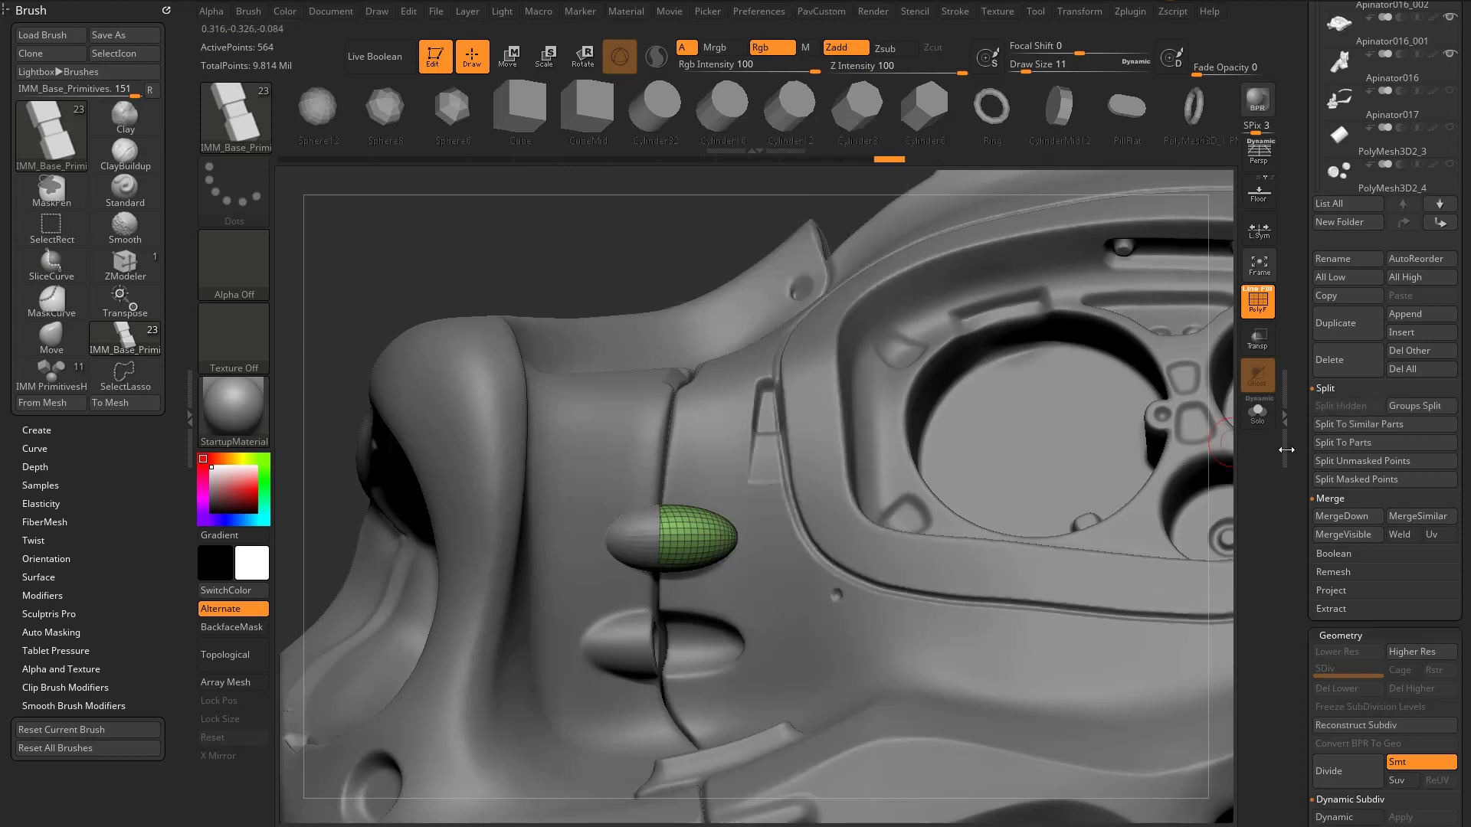
click(1257, 411)
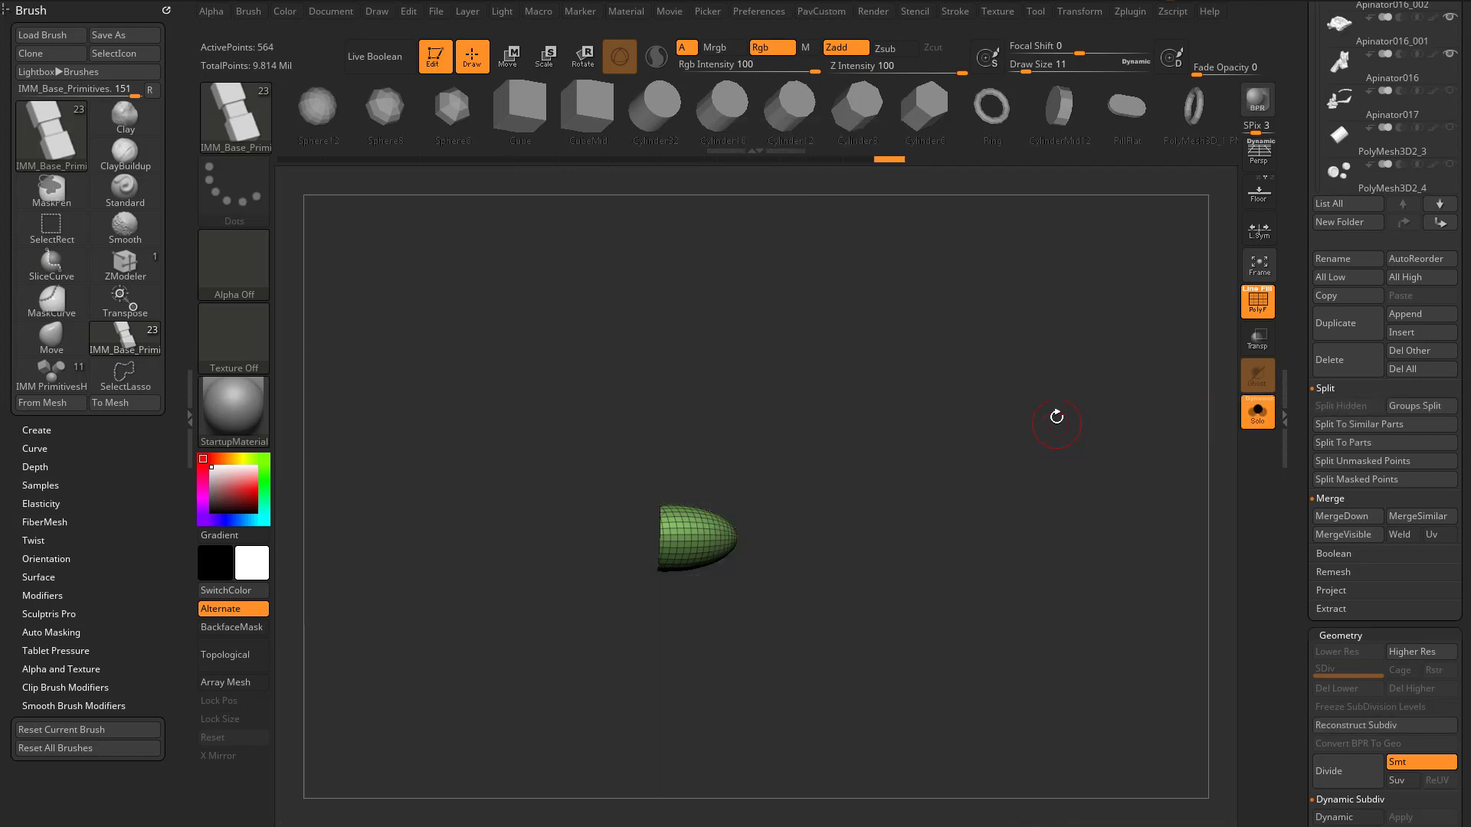
Close the open cut on the soloed ellipsoid half with Close Holes
drag(1054, 417, 1110, 486)
key(space)
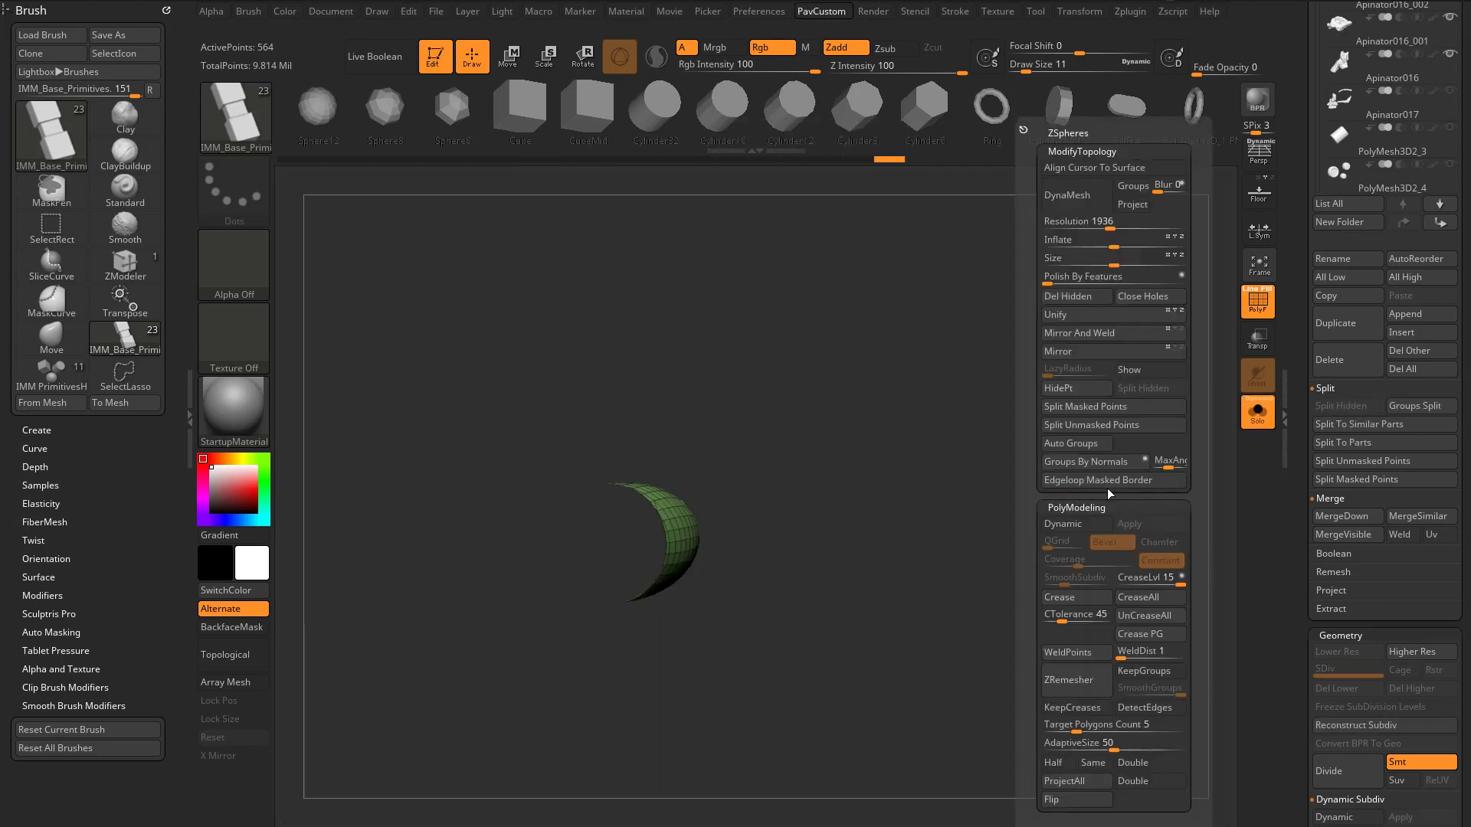
click(1134, 297)
drag(909, 377, 952, 404)
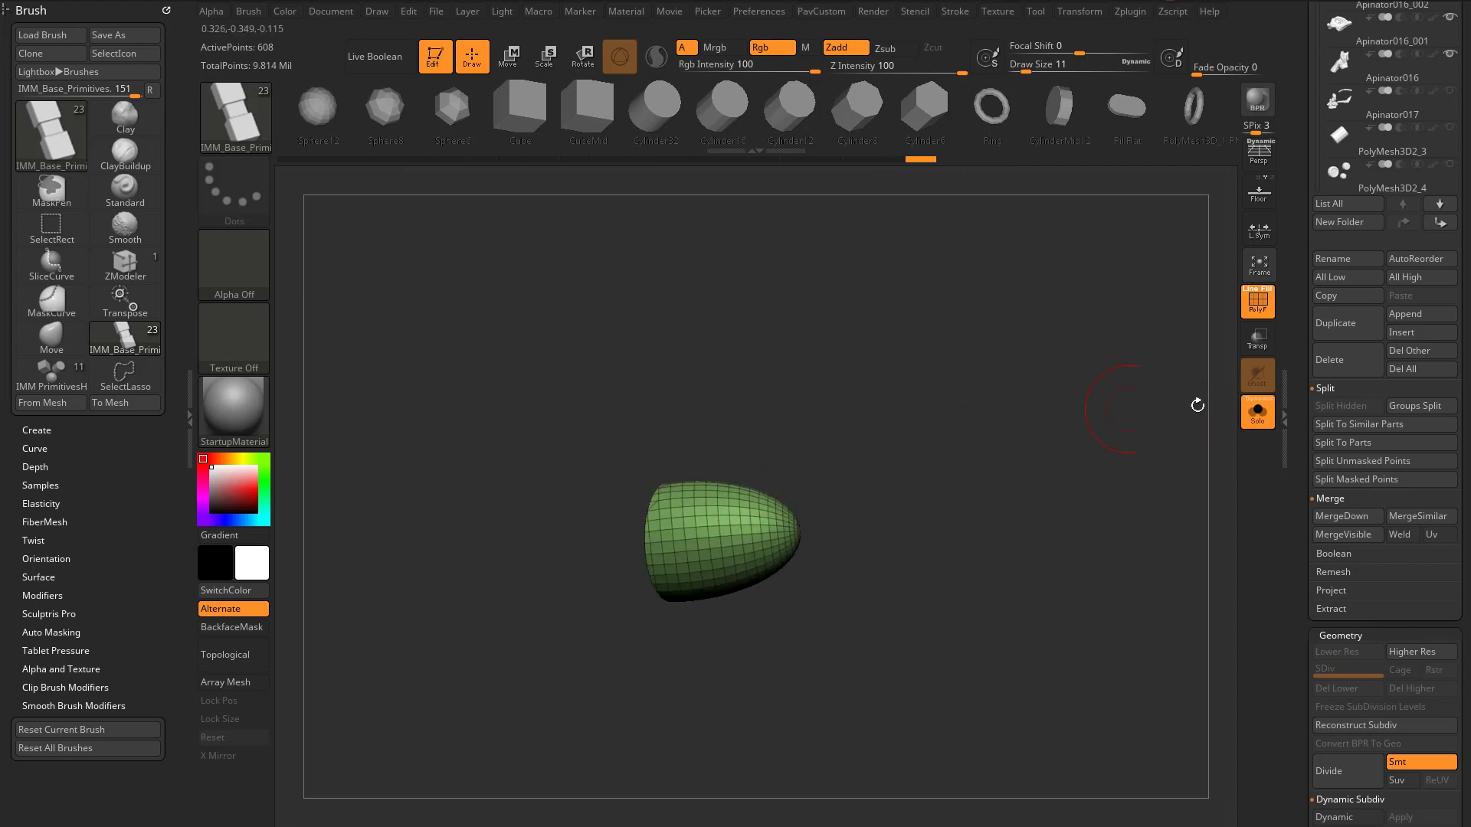
Solo the other ellipsoid half, close its open cut with Close Holes, and show all subtools again
click(1257, 412)
alt+click(620, 525)
click(1257, 412)
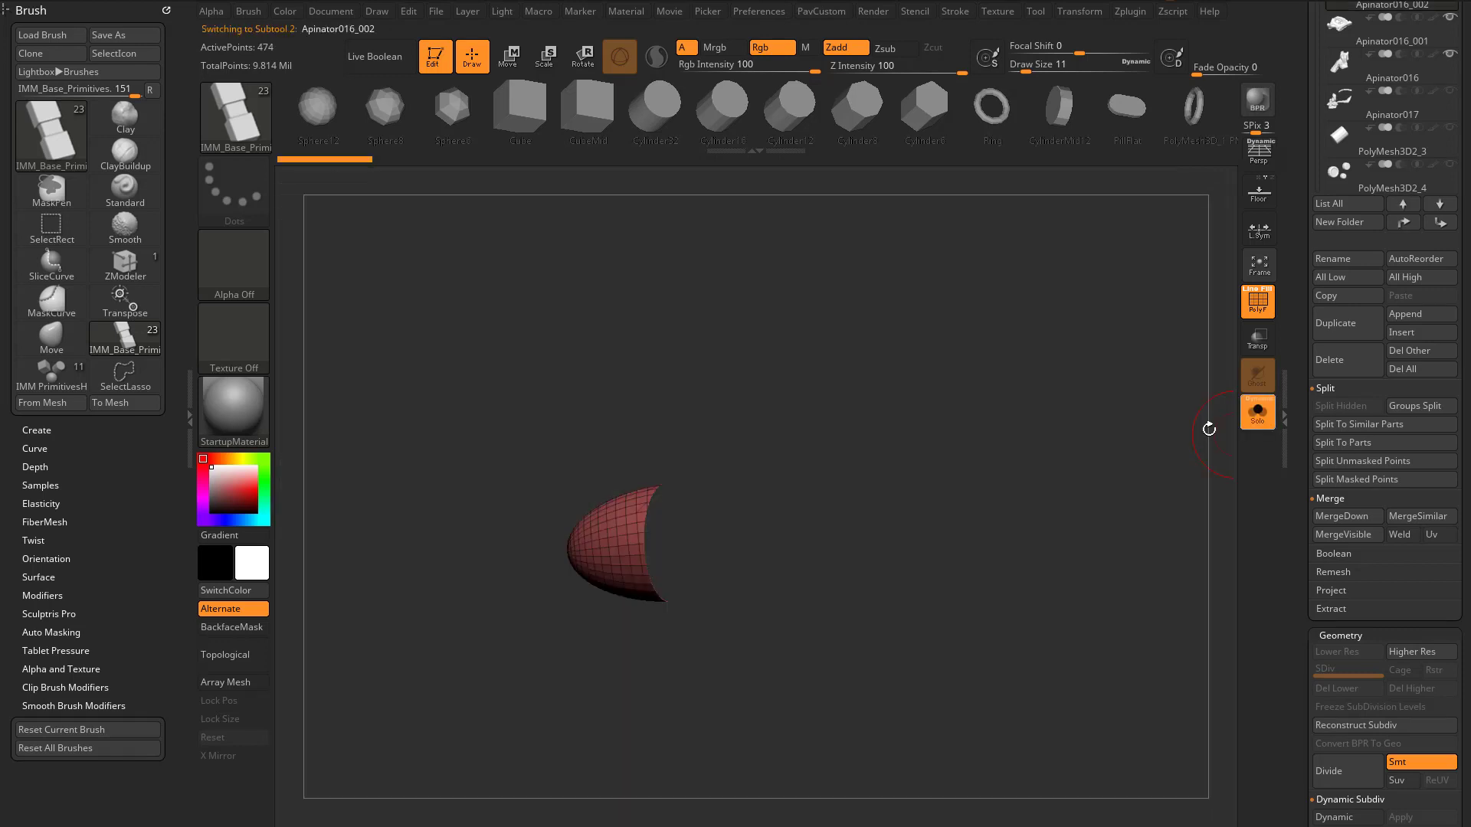
key(space)
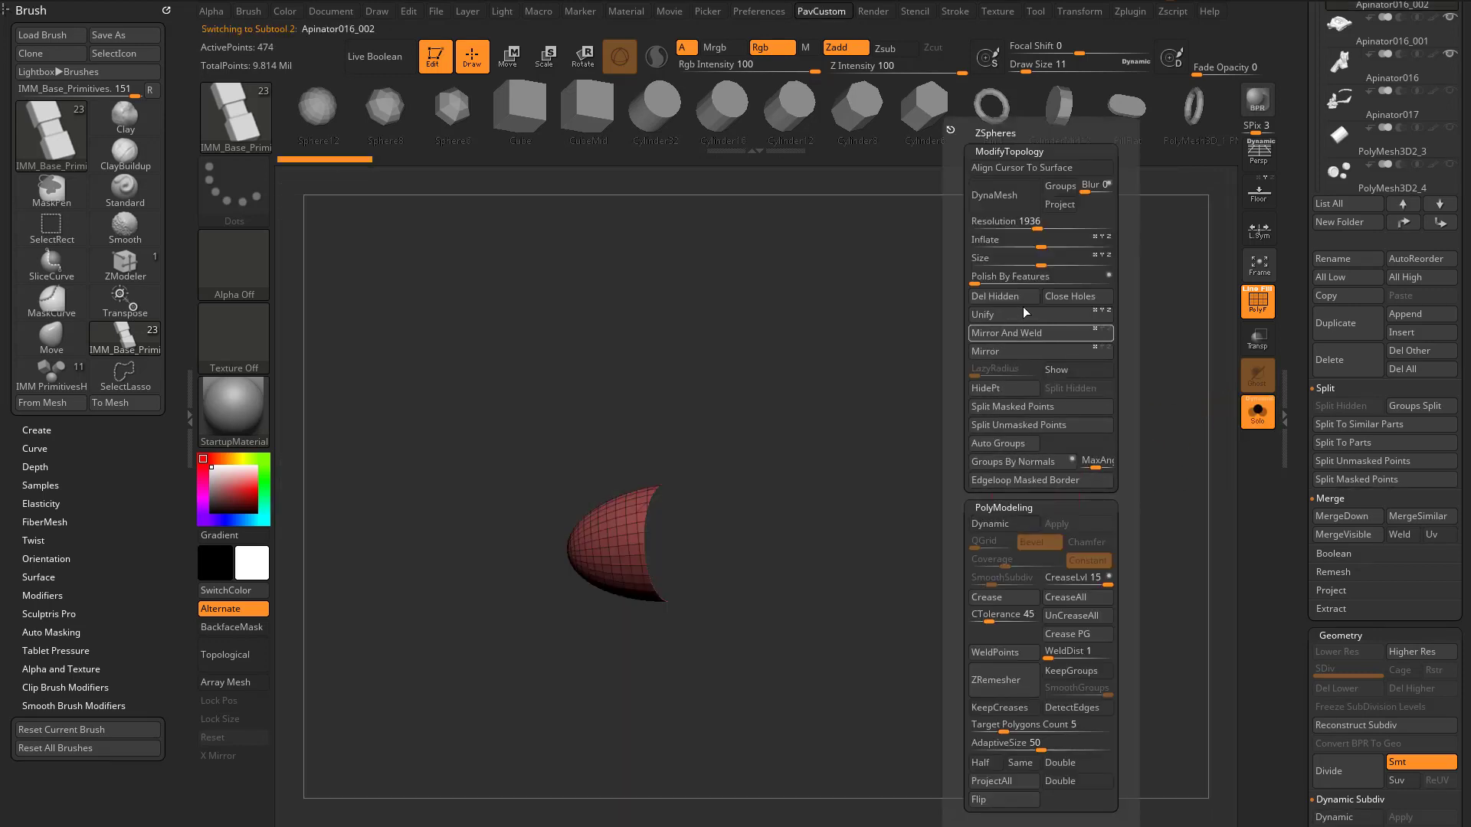
click(1060, 298)
click(1257, 412)
Examine the two ellipsoid halves and the adjoining head panels by selecting each subtool in turn
alt+click(701, 521)
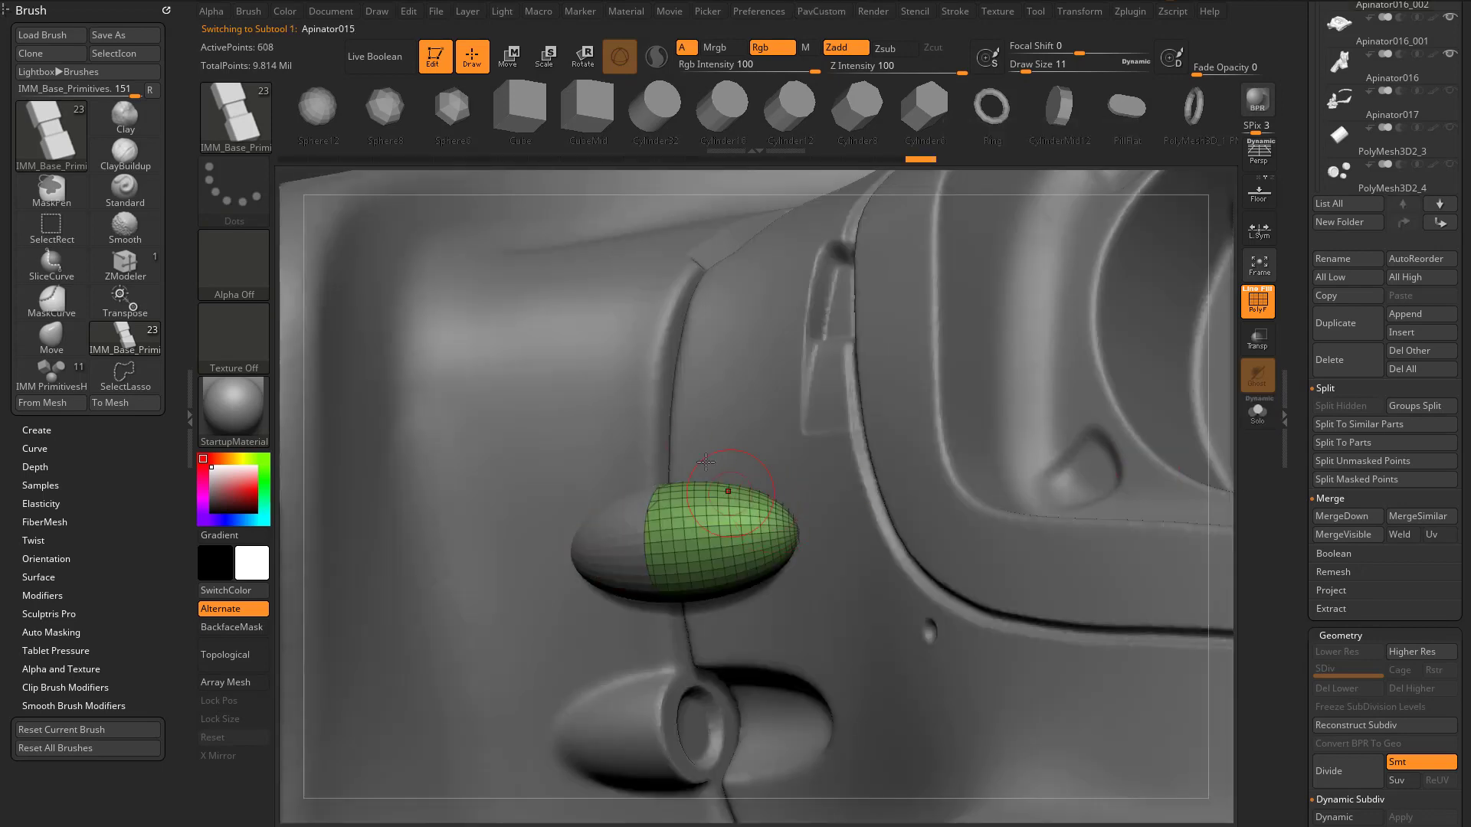
mouse_move(384, 185)
mouse_down()
mouse_move(491, 220)
mouse_move(499, 301)
mouse_up()
key(s)
alt+click(576, 606)
alt+click(568, 539)
alt+click(667, 583)
alt+click(669, 533)
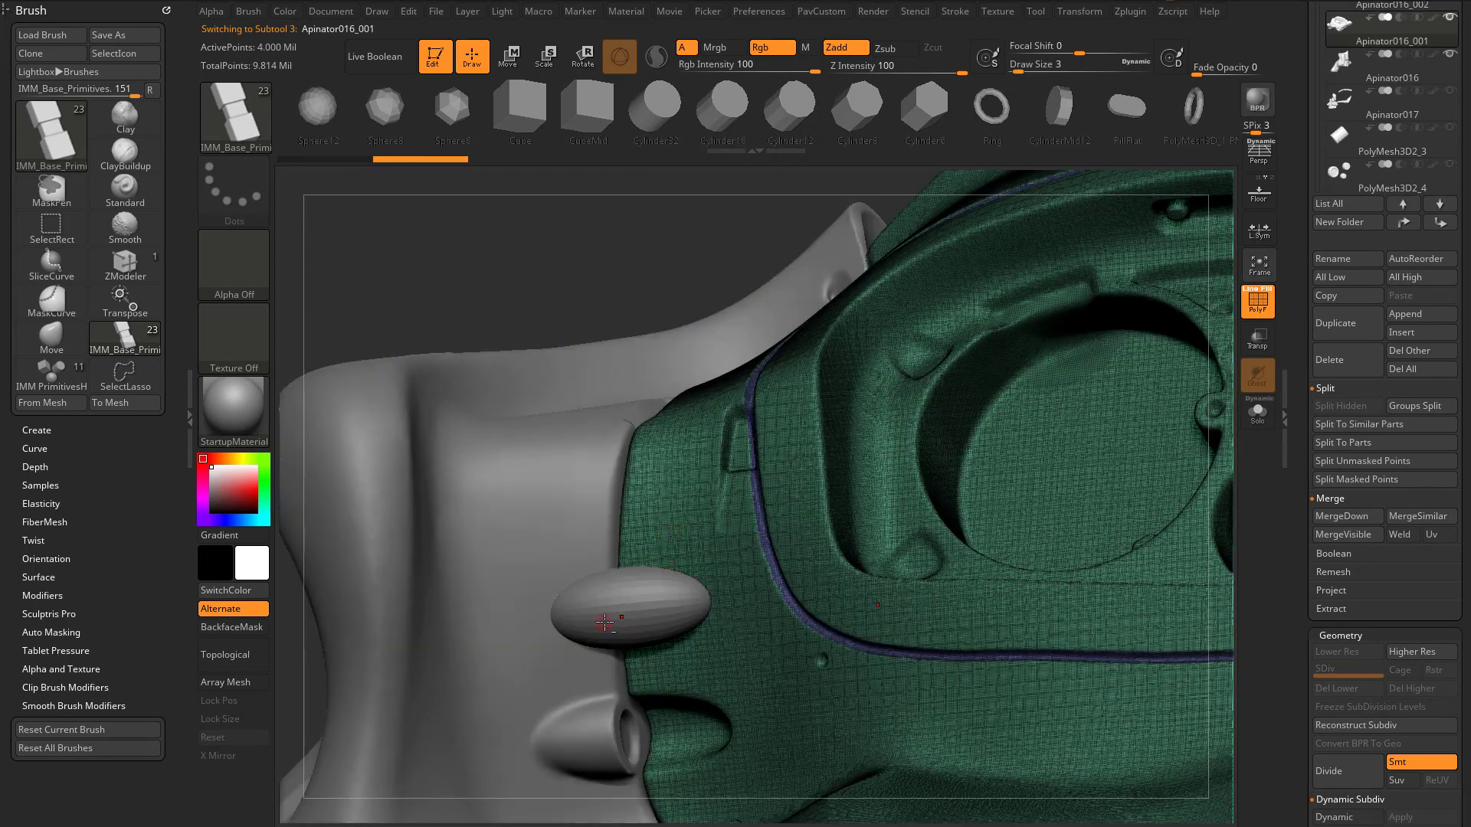
alt+click(598, 596)
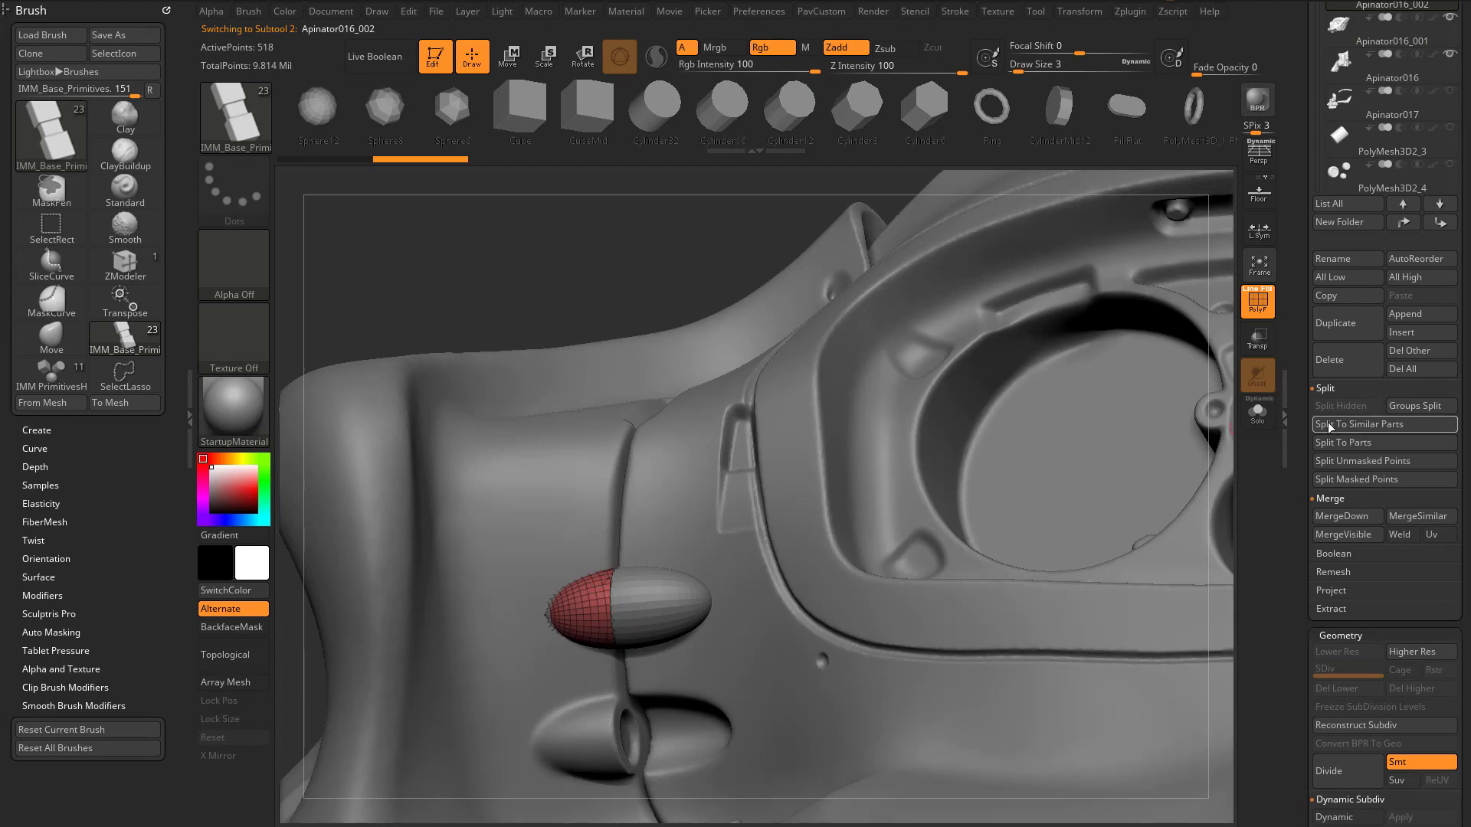
Select the outer head panel beside the eye-socket panel and DynaMesh it at resolution 1936
drag(1300, 433, 1295, 510)
key(s)
alt+click(552, 484)
key(space)
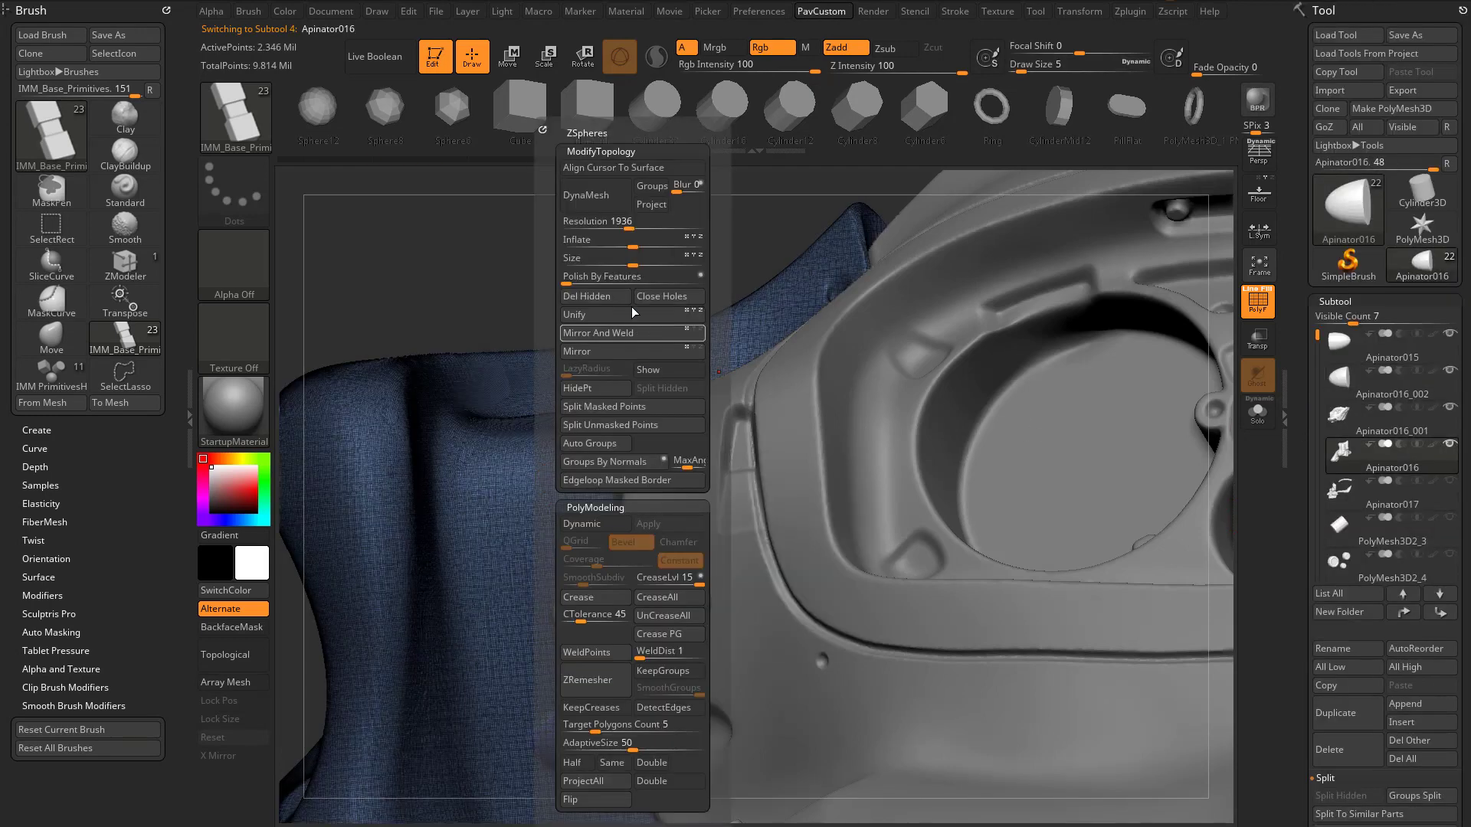
click(606, 201)
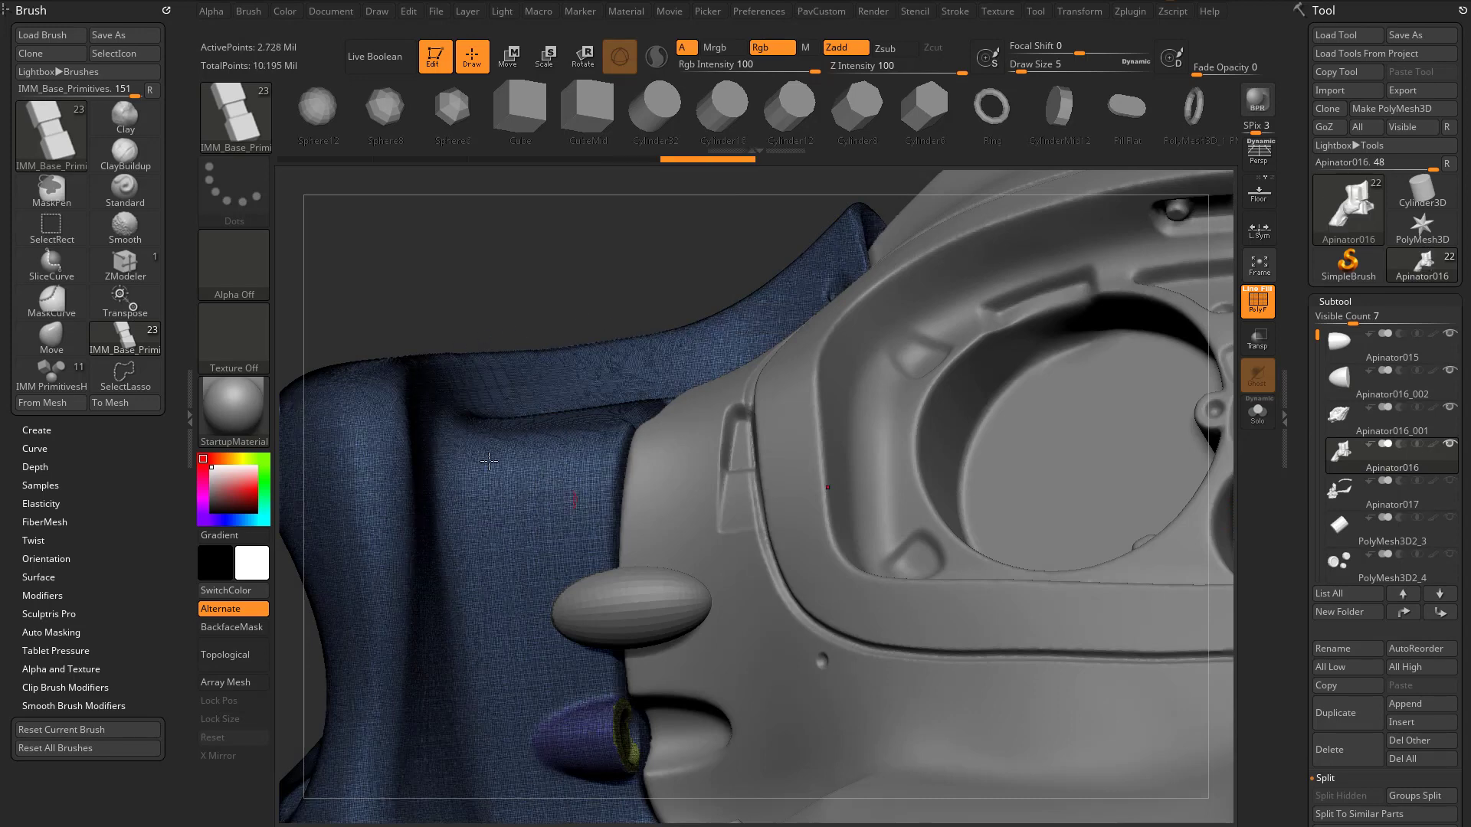
Solo the ellipsoid half on the outer head panel and examine its closed flat cap without polyframe
alt+click(605, 613)
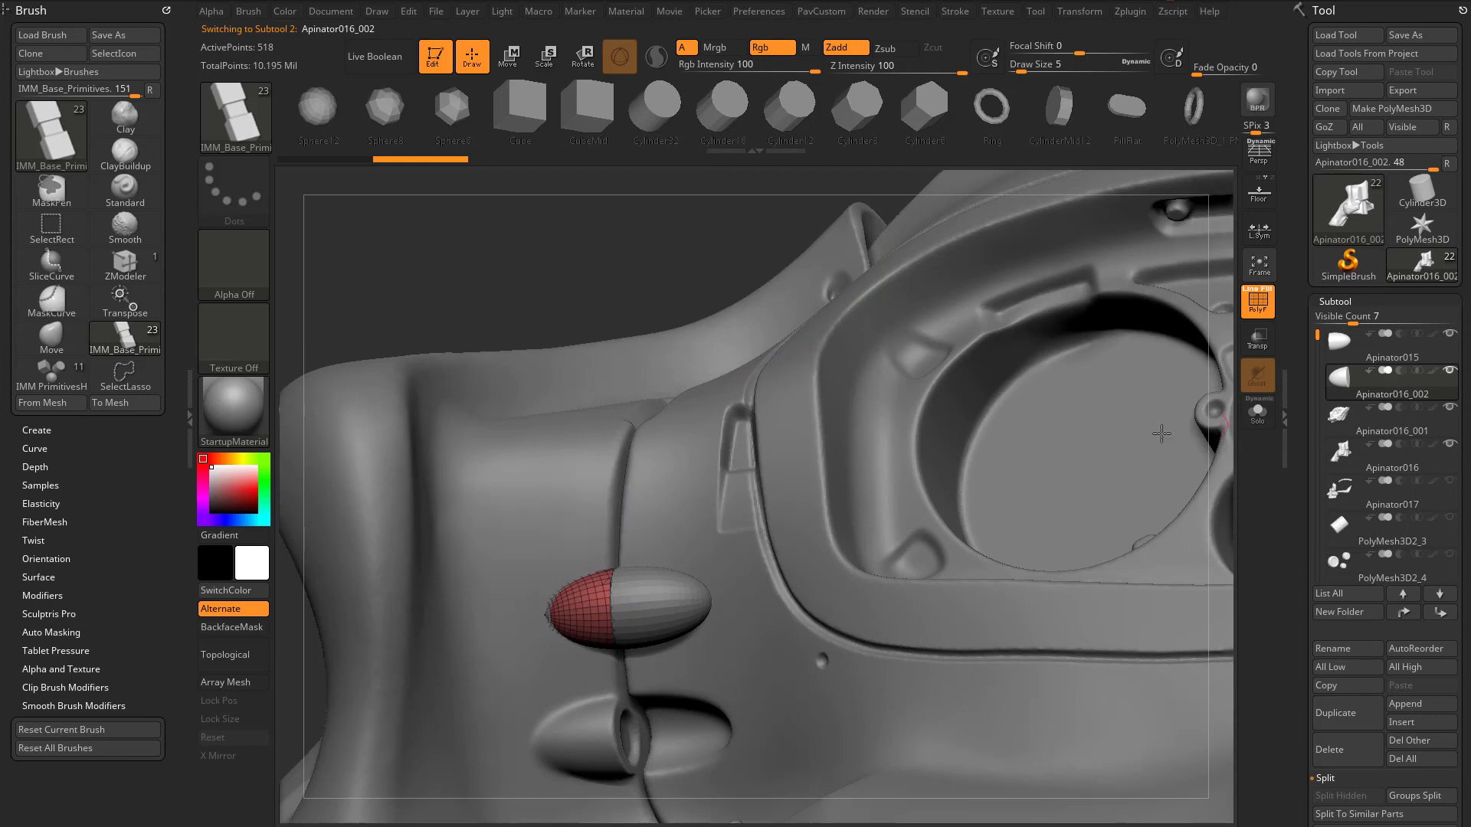
click(1256, 418)
alt+drag(926, 566, 1071, 601)
click(1254, 307)
mouse_move(996, 444)
mouse_down()
mouse_move(929, 491)
mouse_move(586, 550)
mouse_up()
drag(942, 551, 1086, 423)
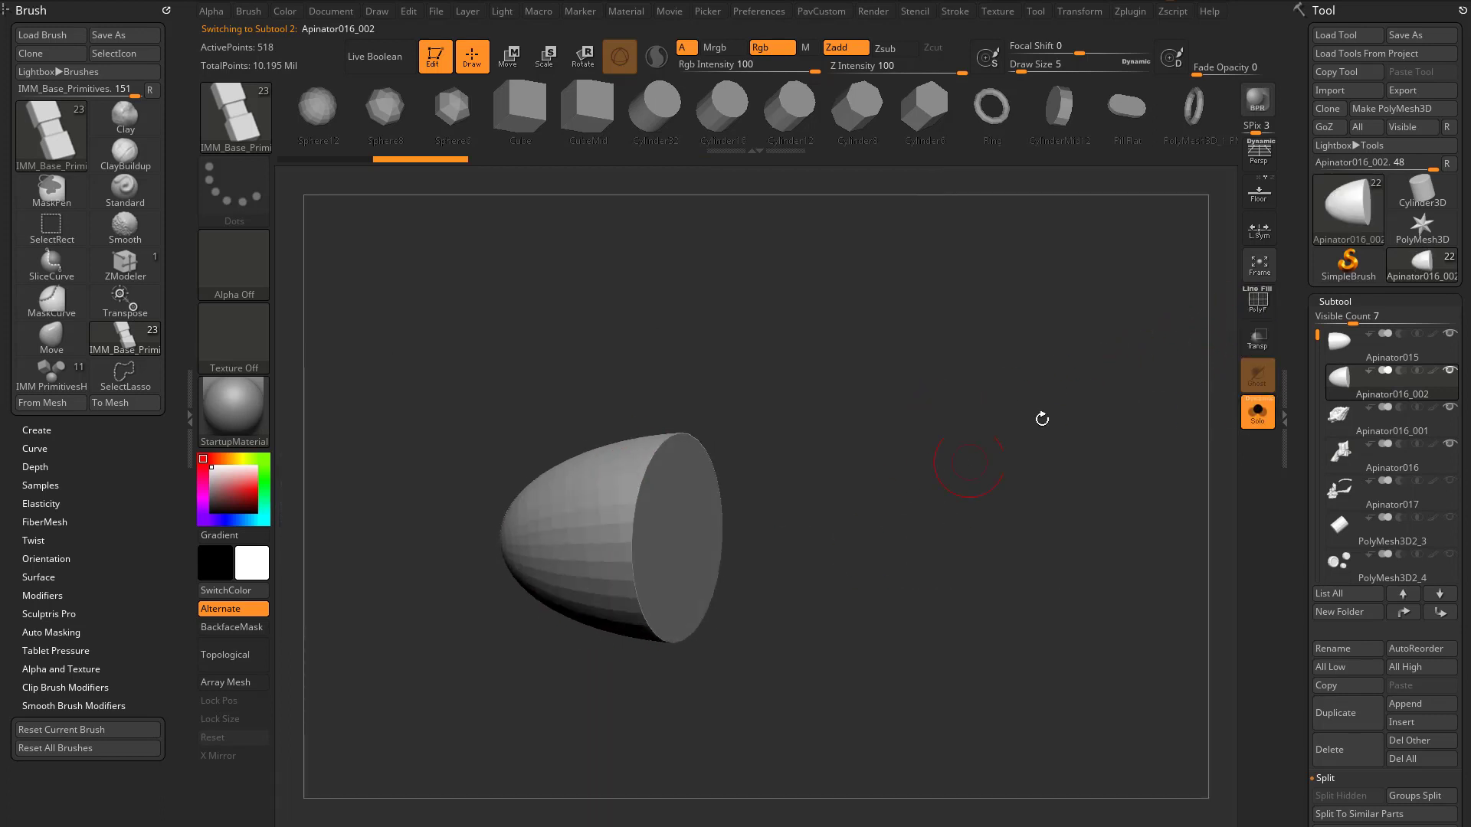
Crease the polygroup borders of the soloed ellipsoid half with polyframe on, and turn off Solo
key(shift+f)
scroll(1302, 534, down, 5)
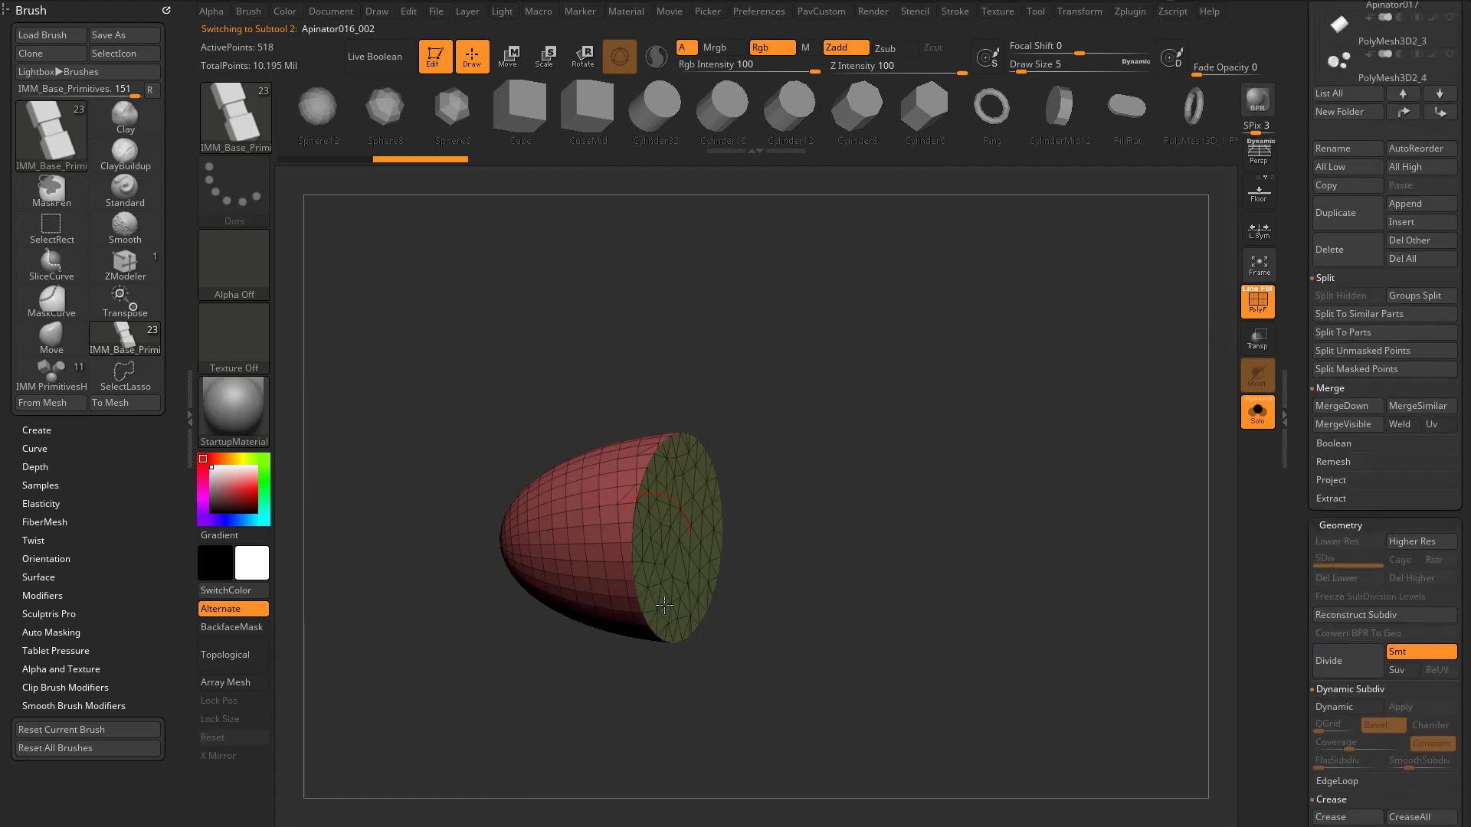
scroll(1299, 589, down, 6)
key(shift)
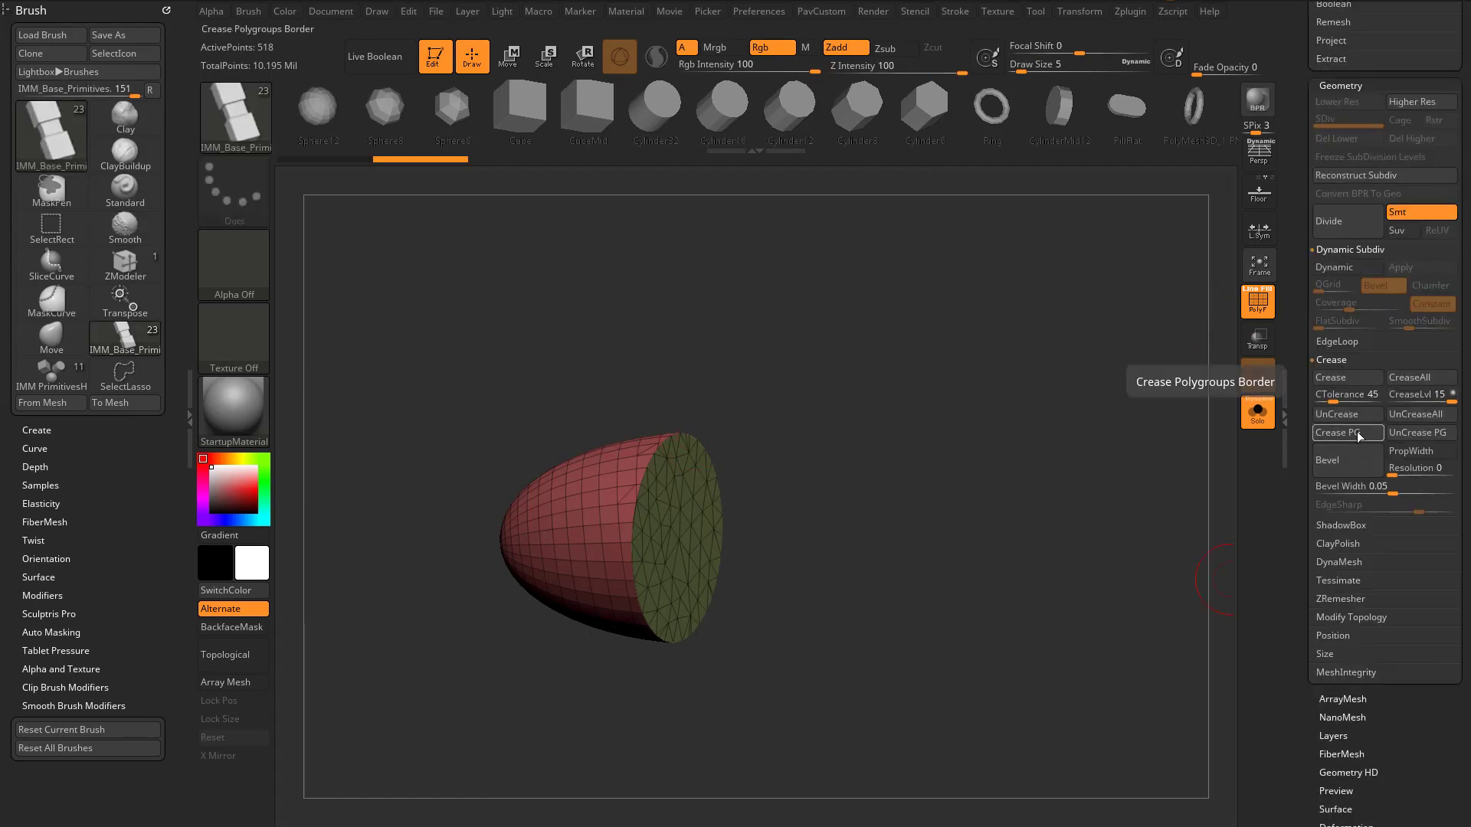
click(1257, 411)
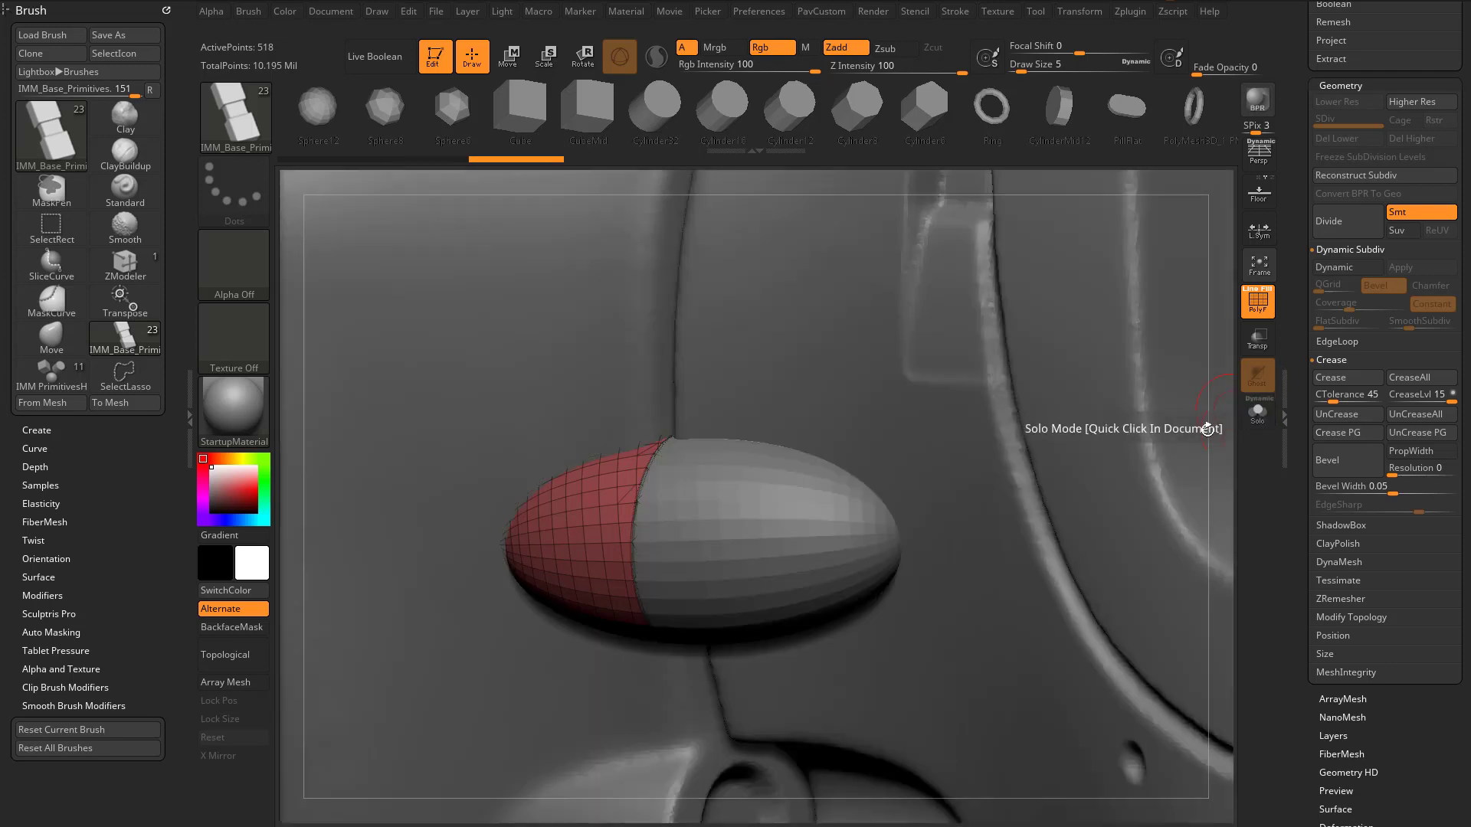
Subdivide the creased ellipsoid half twice, up to SDiv 3, and turn off polyframe
key(ctrl)
key(ctrl+d)
key(shift+f)
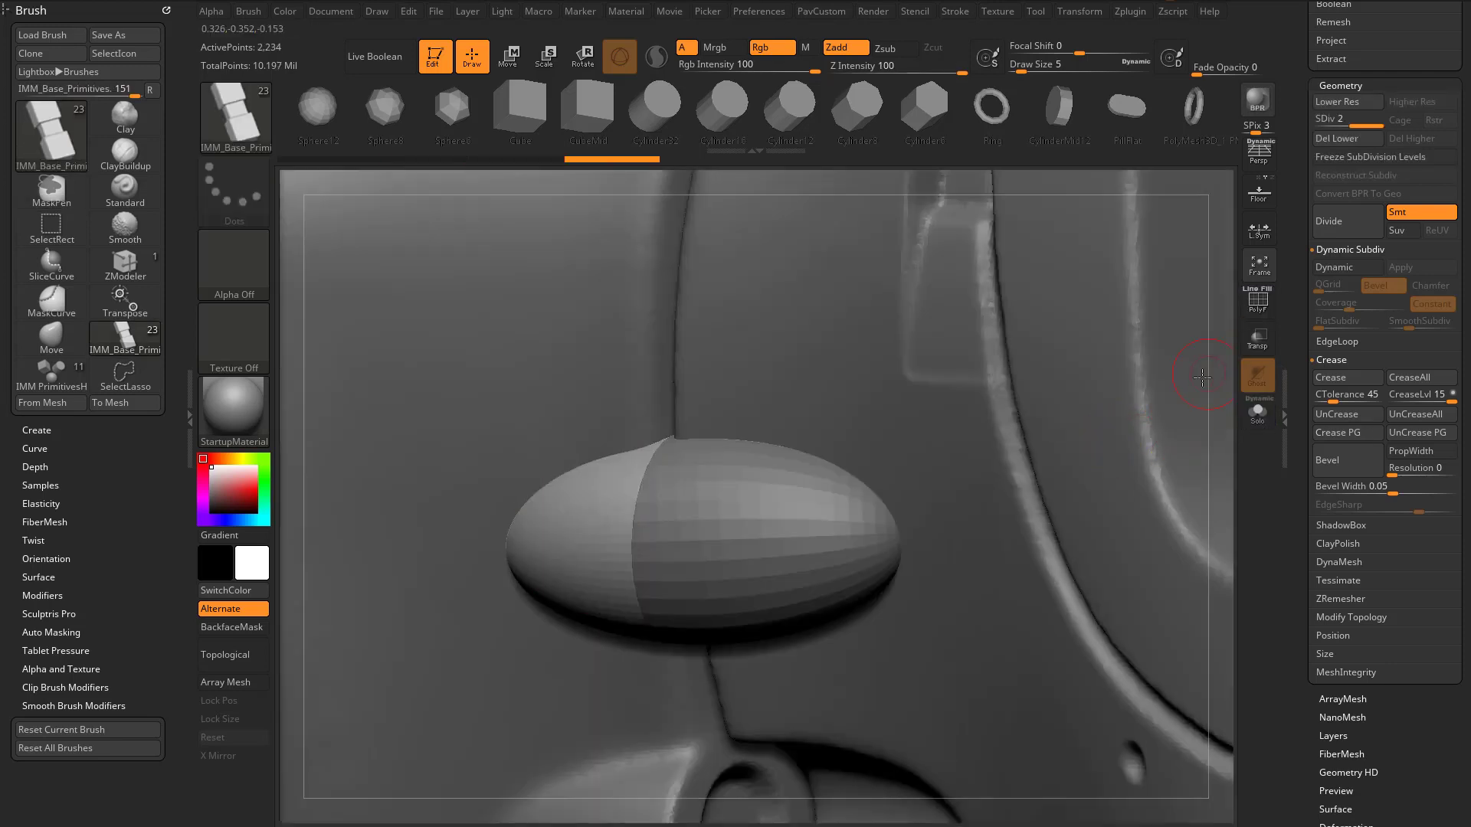
key(ctrl+d)
Select the ellipsoid half on the eye-socket side, crease its polygroup borders, and subdivide it twice
alt+click(834, 517)
key(shift+d)
key(shift+d)
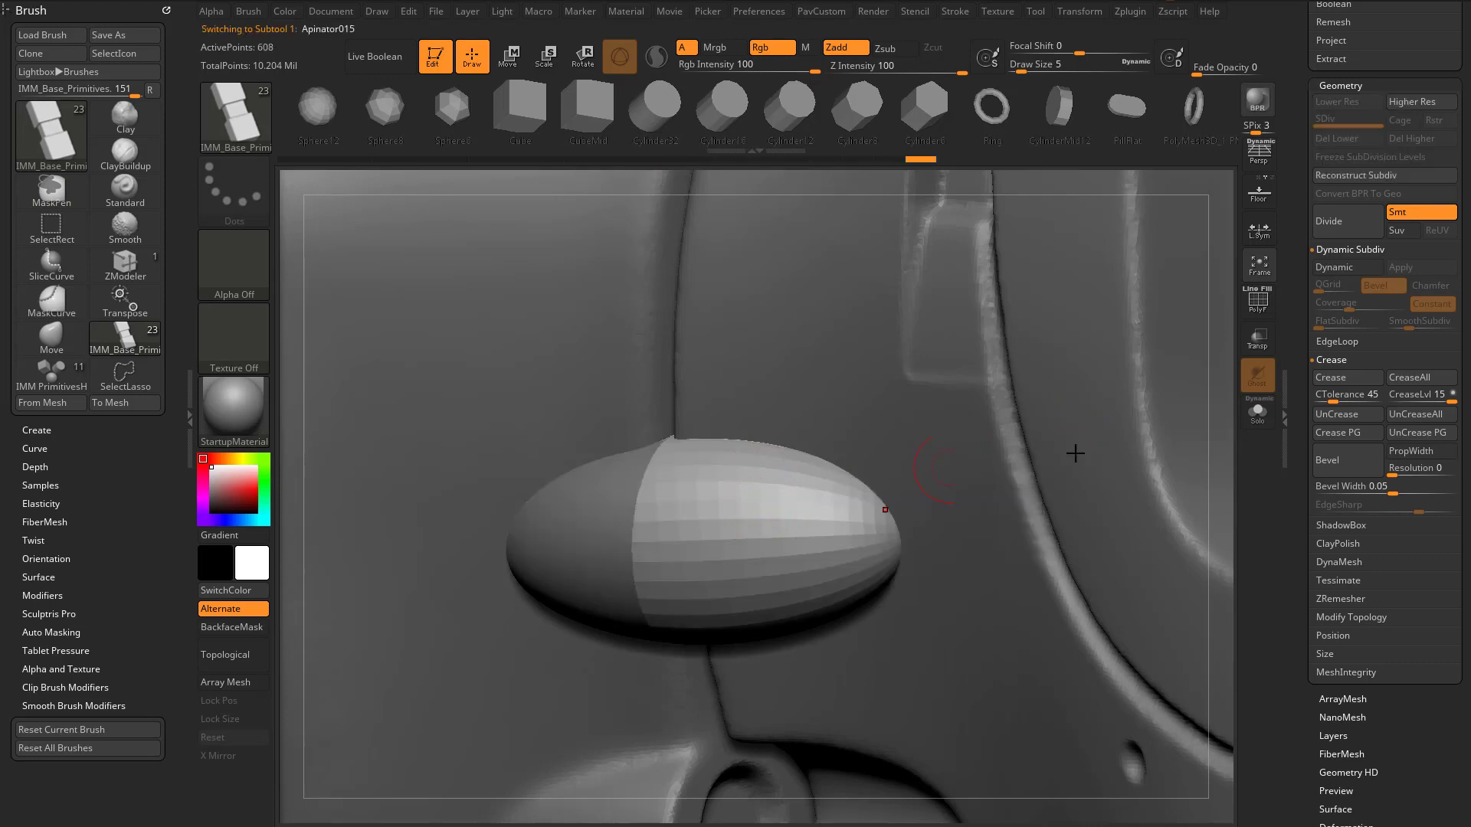
click(1354, 442)
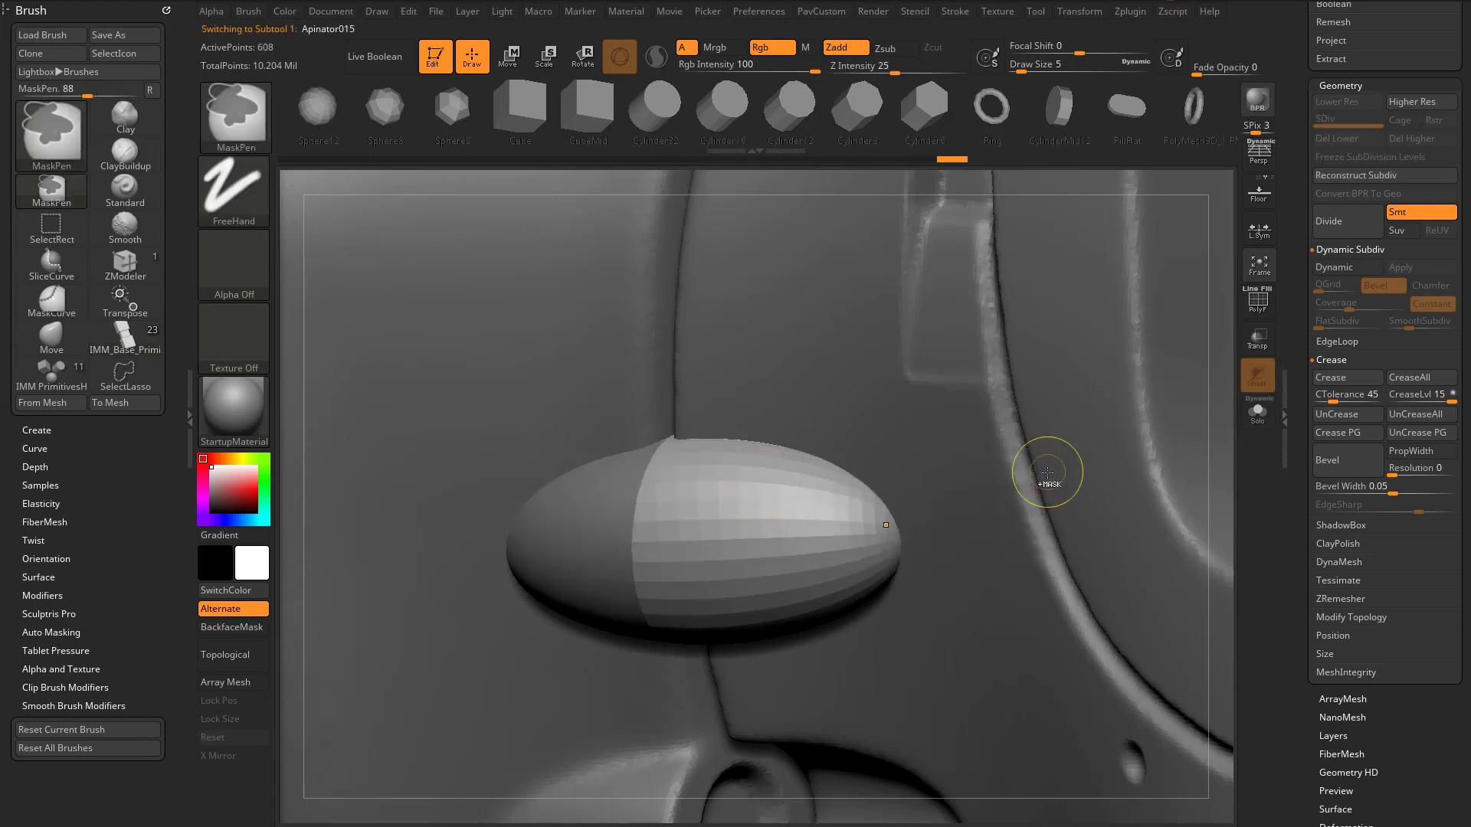
key(ctrl+d)
key(ctrl+d)
Select the ellipsoid half on the outer head panel and activate the Standard brush with draw size 8
mouse_move(1223, 453)
mouse_down()
mouse_move(1248, 440)
mouse_move(1124, 343)
mouse_move(607, 253)
mouse_up()
drag(528, 287, 570, 275)
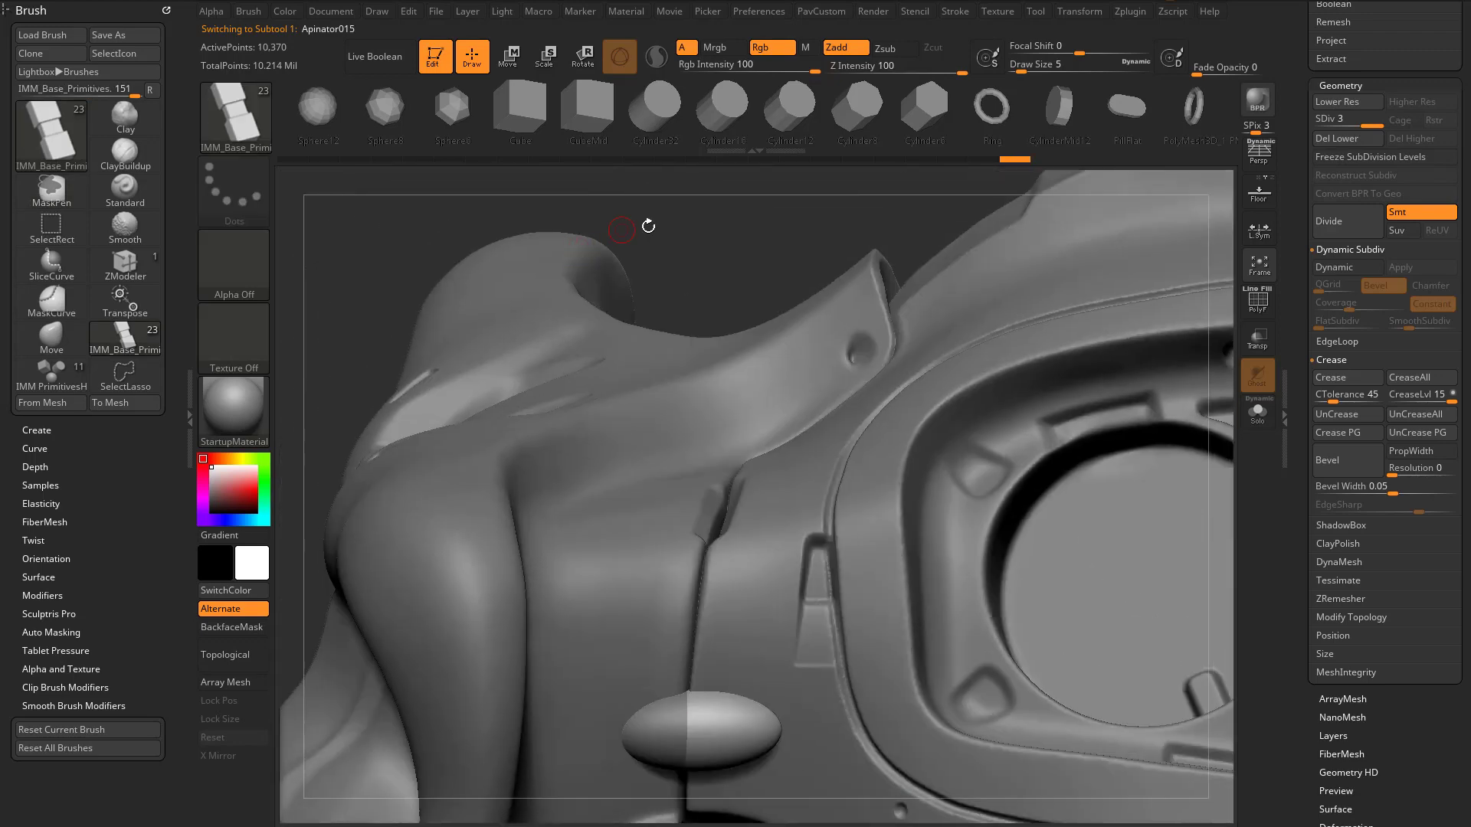
mouse_move(690, 238)
mouse_down()
mouse_move(745, 227)
mouse_move(714, 240)
mouse_up()
key(s)
mouse_move(714, 242)
mouse_down()
mouse_move(727, 241)
mouse_move(688, 338)
mouse_up()
alt+click(625, 640)
key(b)
key(s)
key(t)
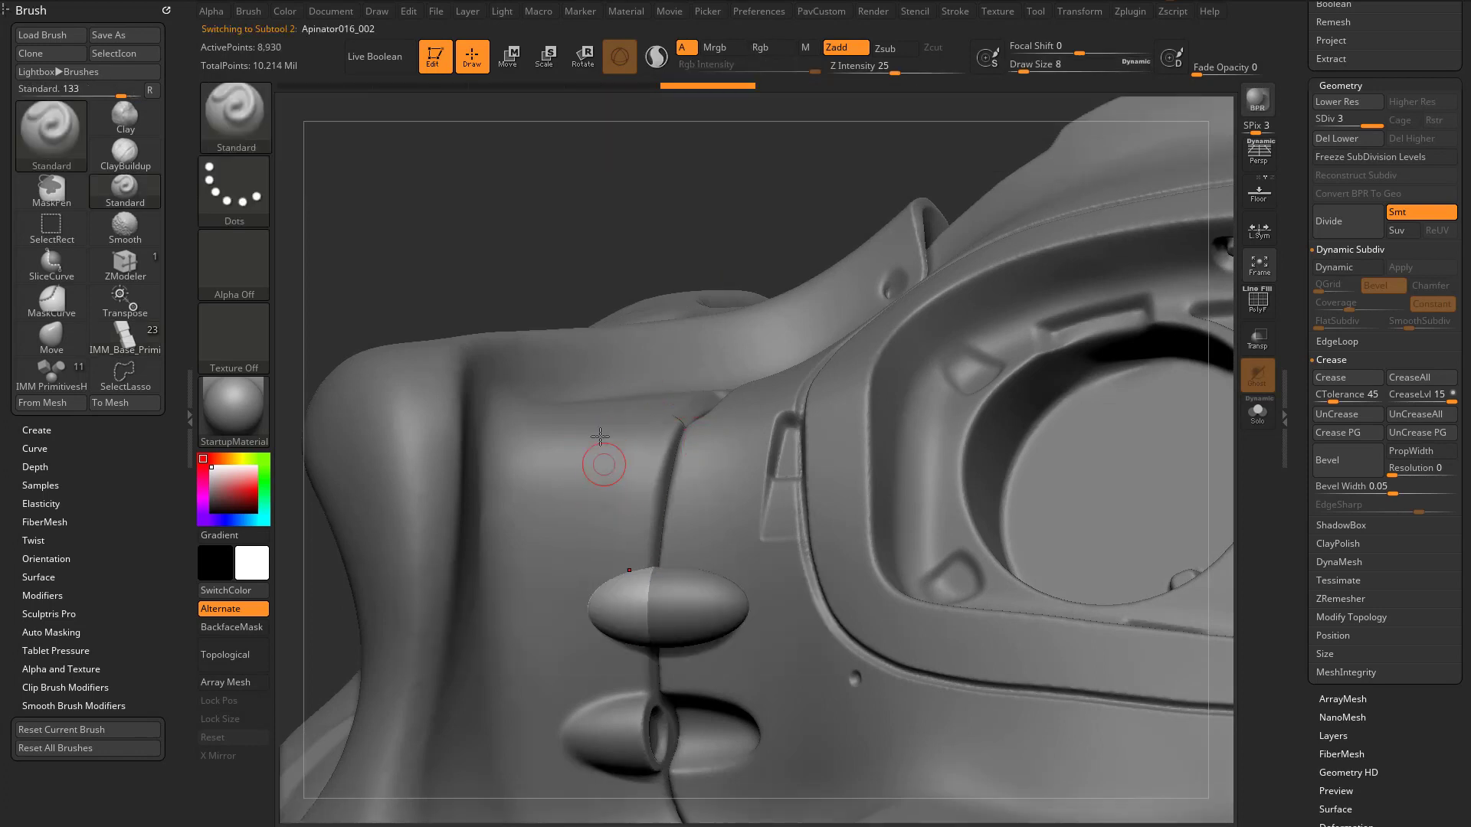
Move the outer panel's ellipsoid half to the top of the subtool list, and the outer head panel directly above it
alt+click(679, 596)
alt+click(633, 602)
drag(1302, 411, 1243, 648)
click(1403, 612)
alt+click(528, 444)
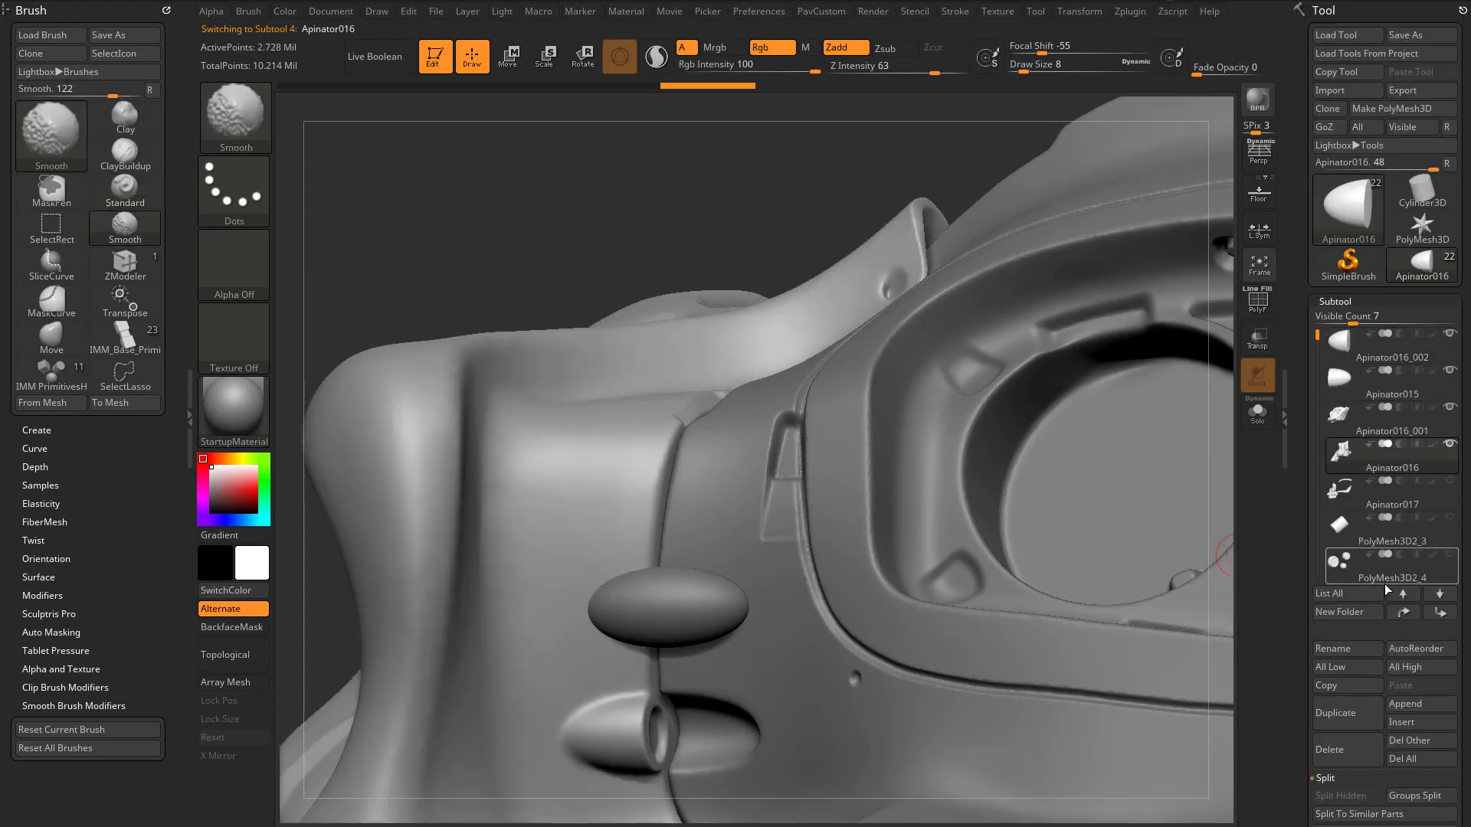
click(1403, 612)
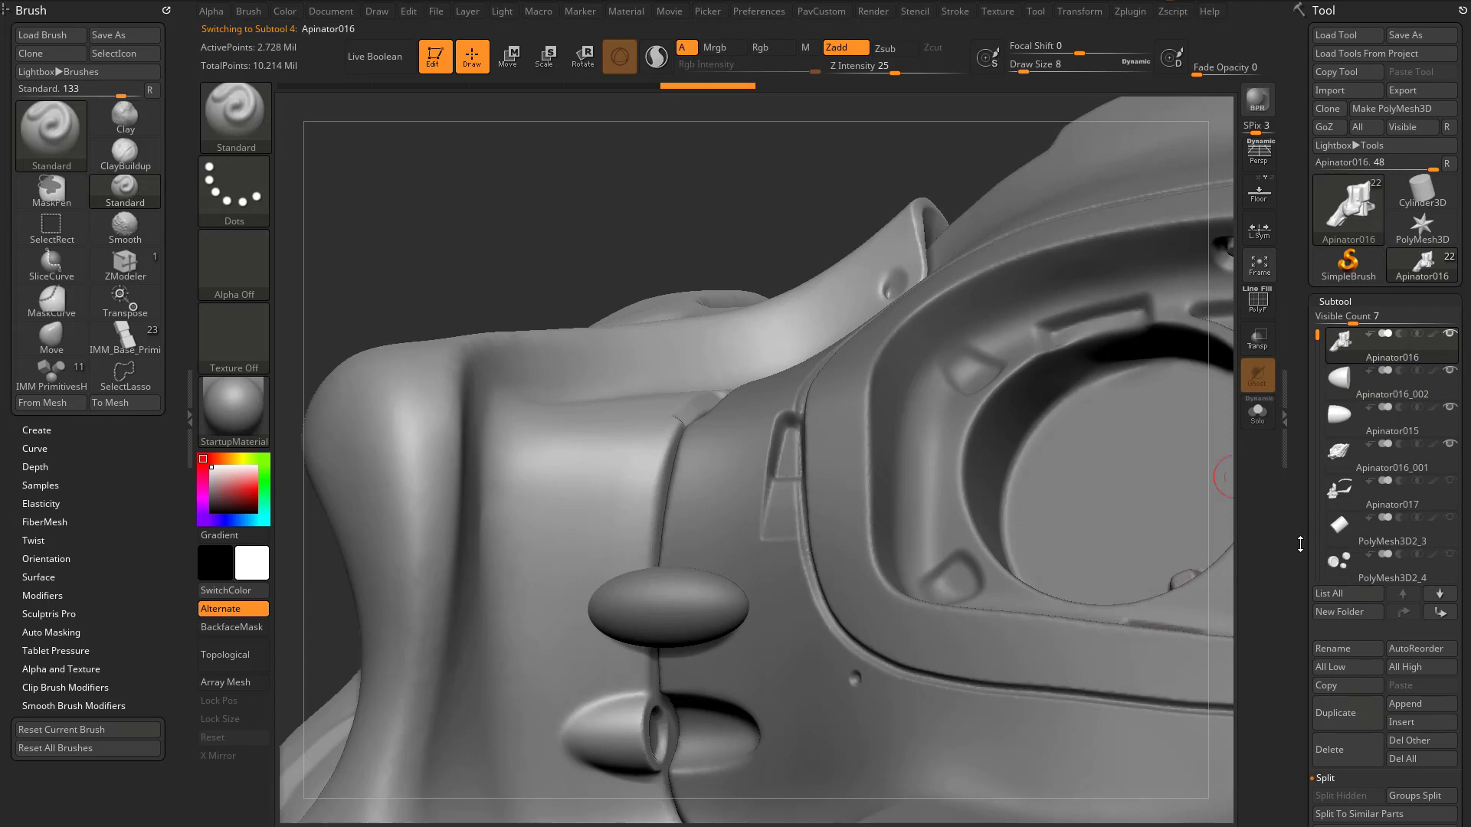
Merge the outer head panel down with its ellipsoid half and re-DynaMesh the combined subtool
drag(1300, 542, 1306, 449)
drag(1309, 578, 1310, 500)
click(1335, 572)
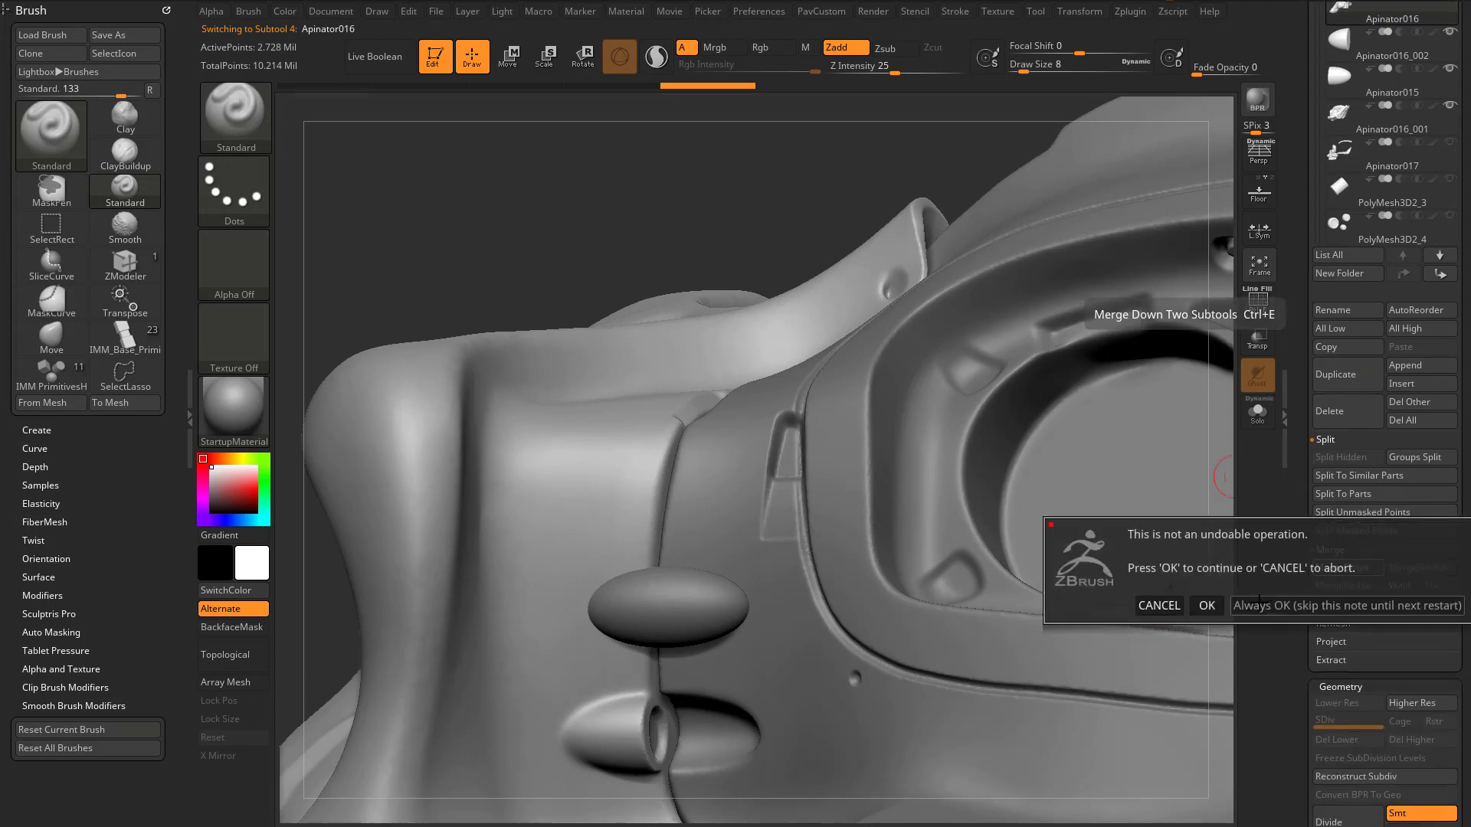
click(1321, 605)
key(ctrl)
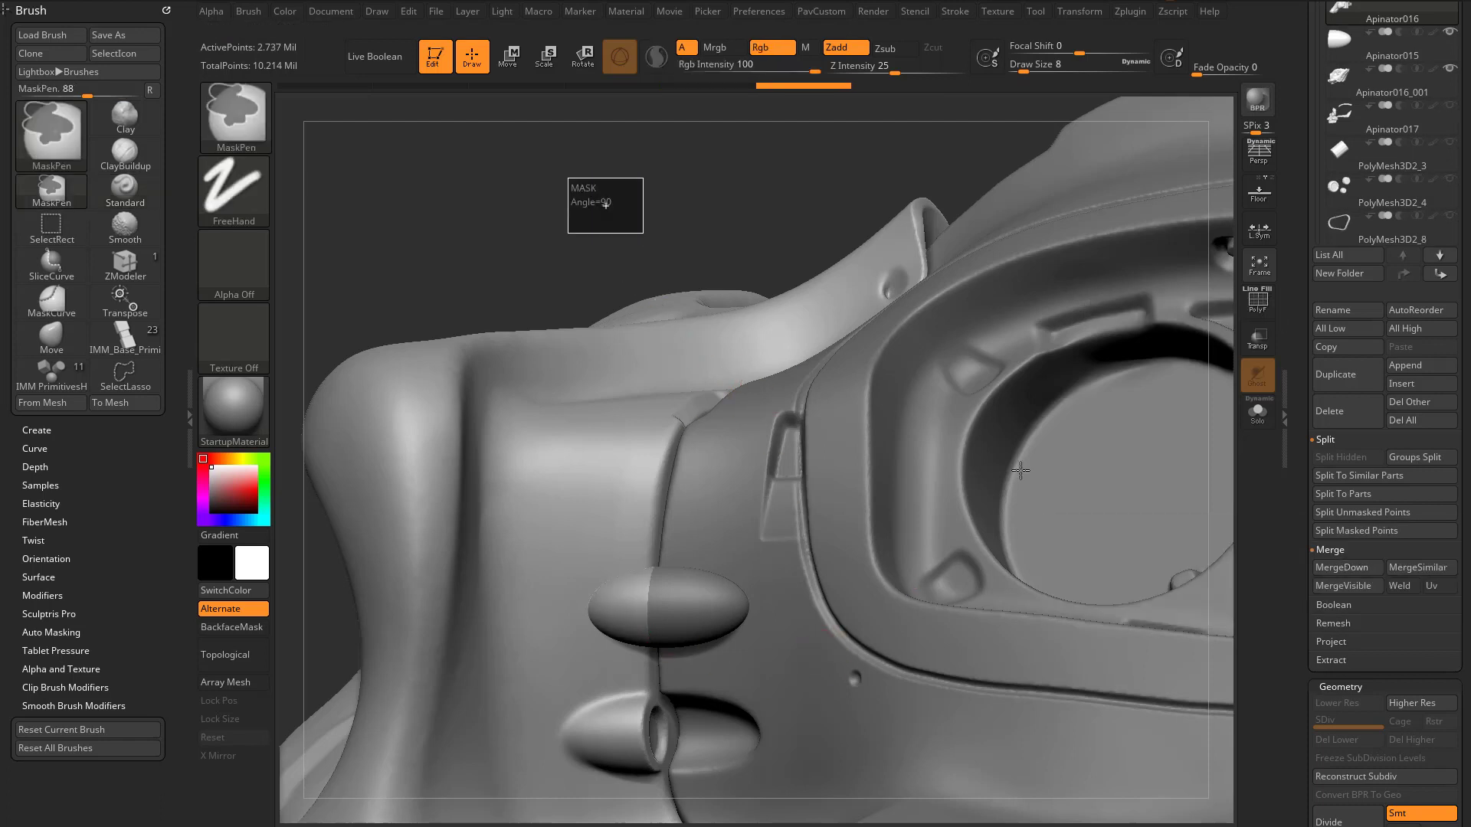
Solo the merged panel and smooth the joint around the new half-ellipsoid port with draw size 6
click(1255, 414)
drag(1018, 486, 1094, 483)
key(s)
mouse_move(670, 588)
mouse_down()
mouse_move(653, 589)
mouse_move(649, 642)
mouse_move(645, 574)
mouse_up()
right_drag(650, 440, 807, 472)
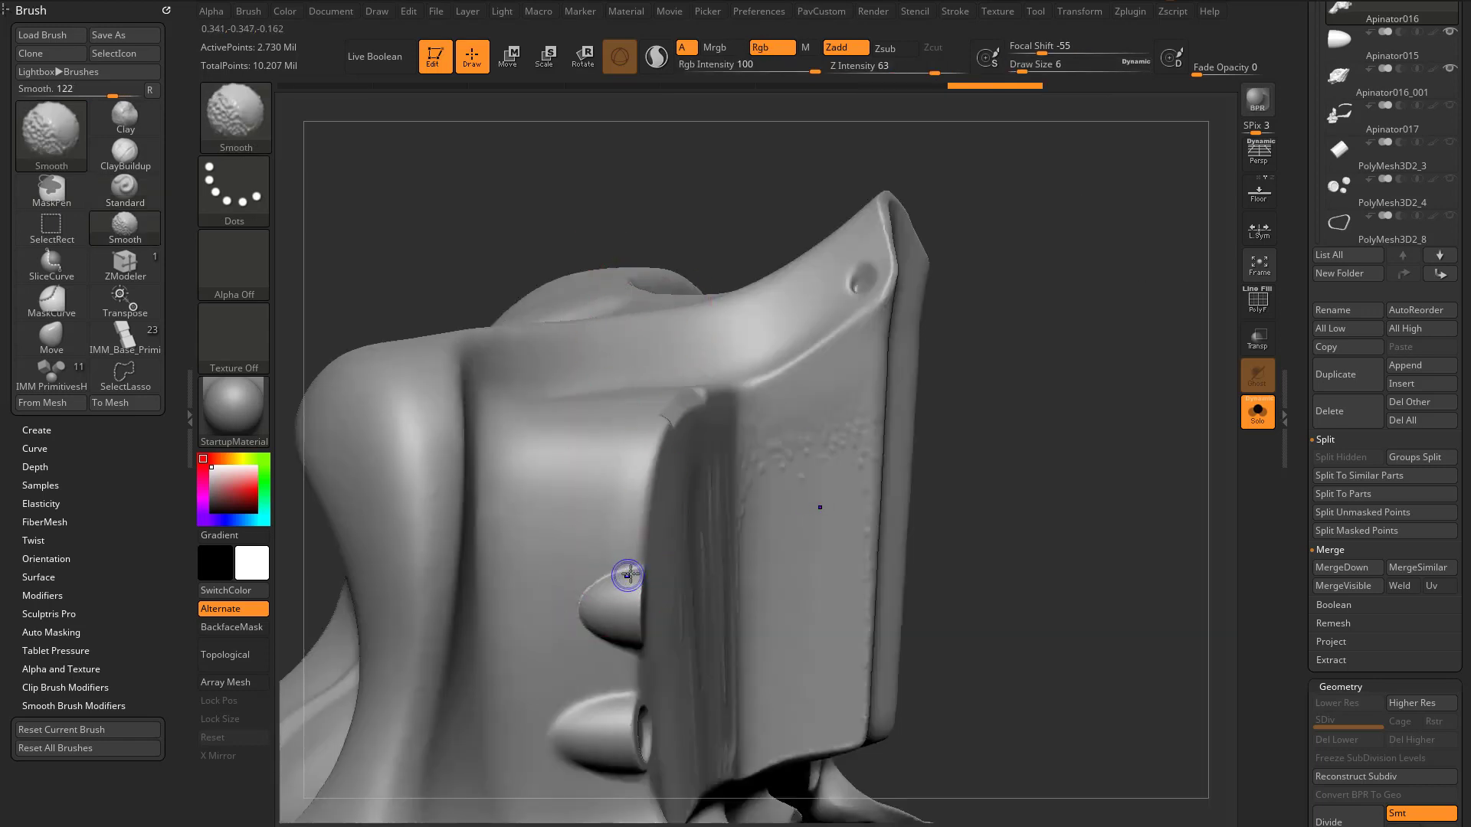
drag(973, 535, 597, 610)
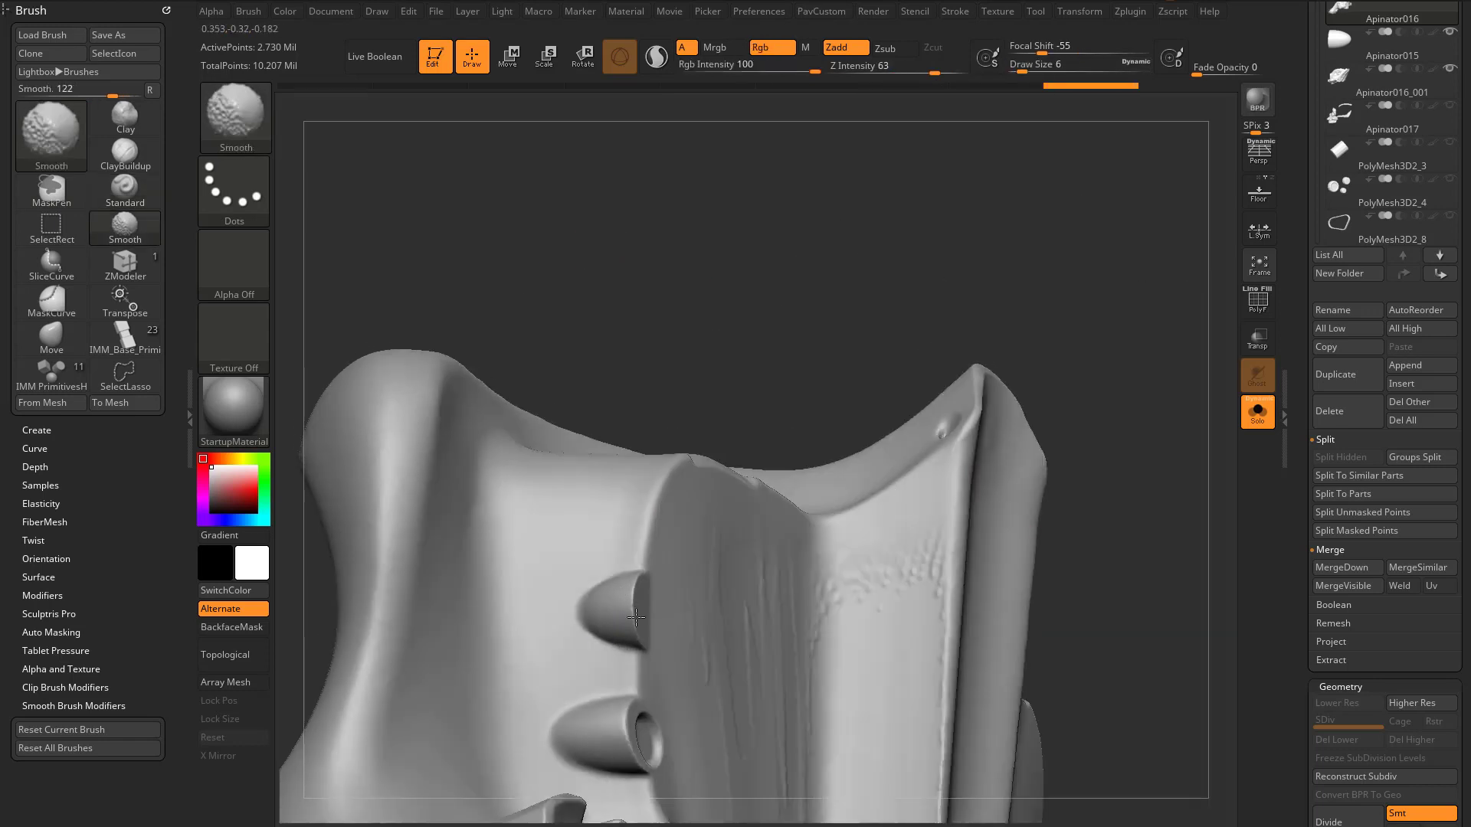
Mirror the merged panel and apply Mirror And Weld to put the new port half on both sides of the head
mouse_move(929, 294)
mouse_down()
mouse_move(952, 292)
mouse_move(1067, 388)
mouse_move(1023, 441)
mouse_up()
key(space)
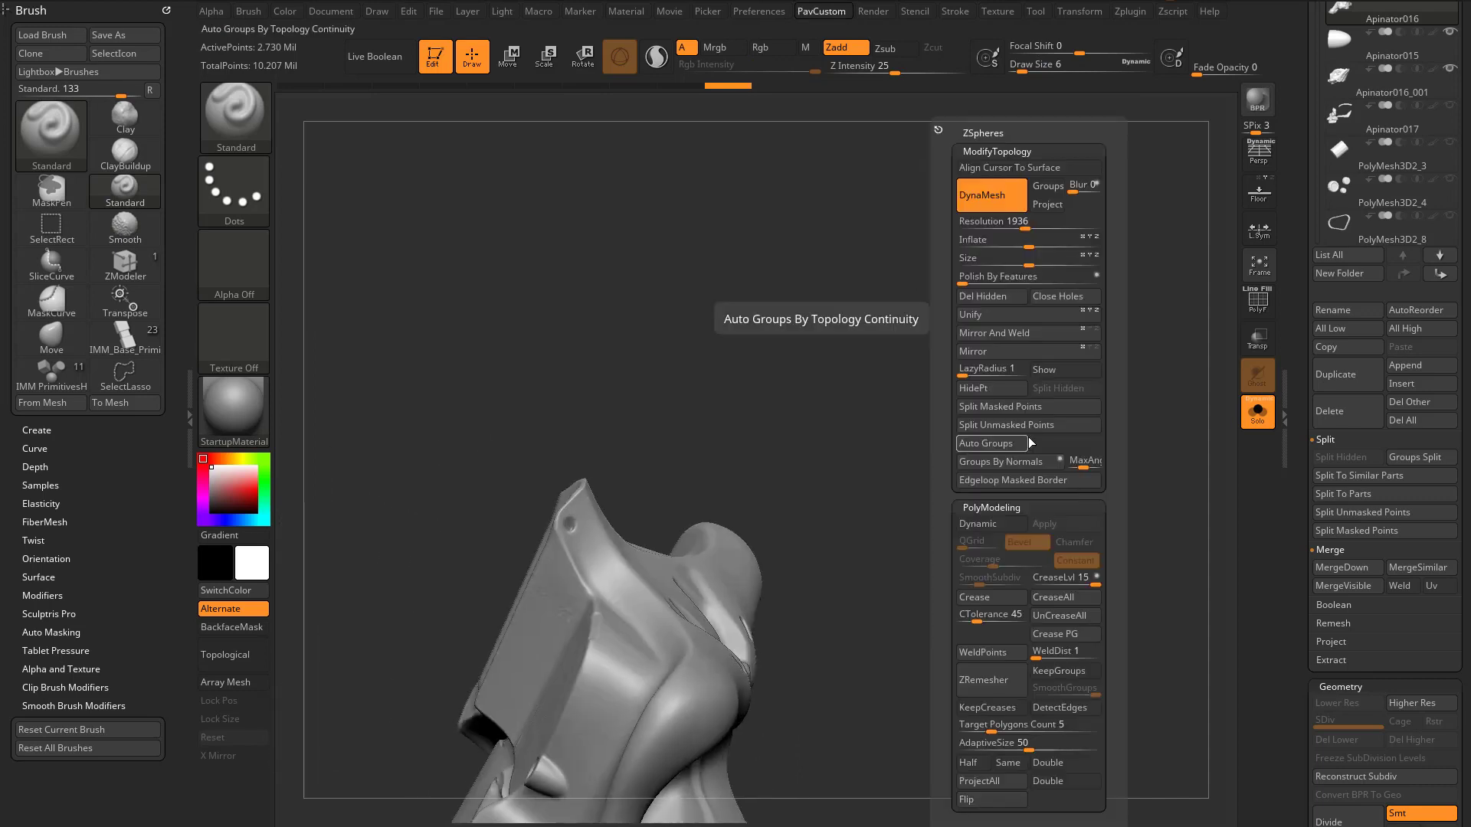
click(1018, 353)
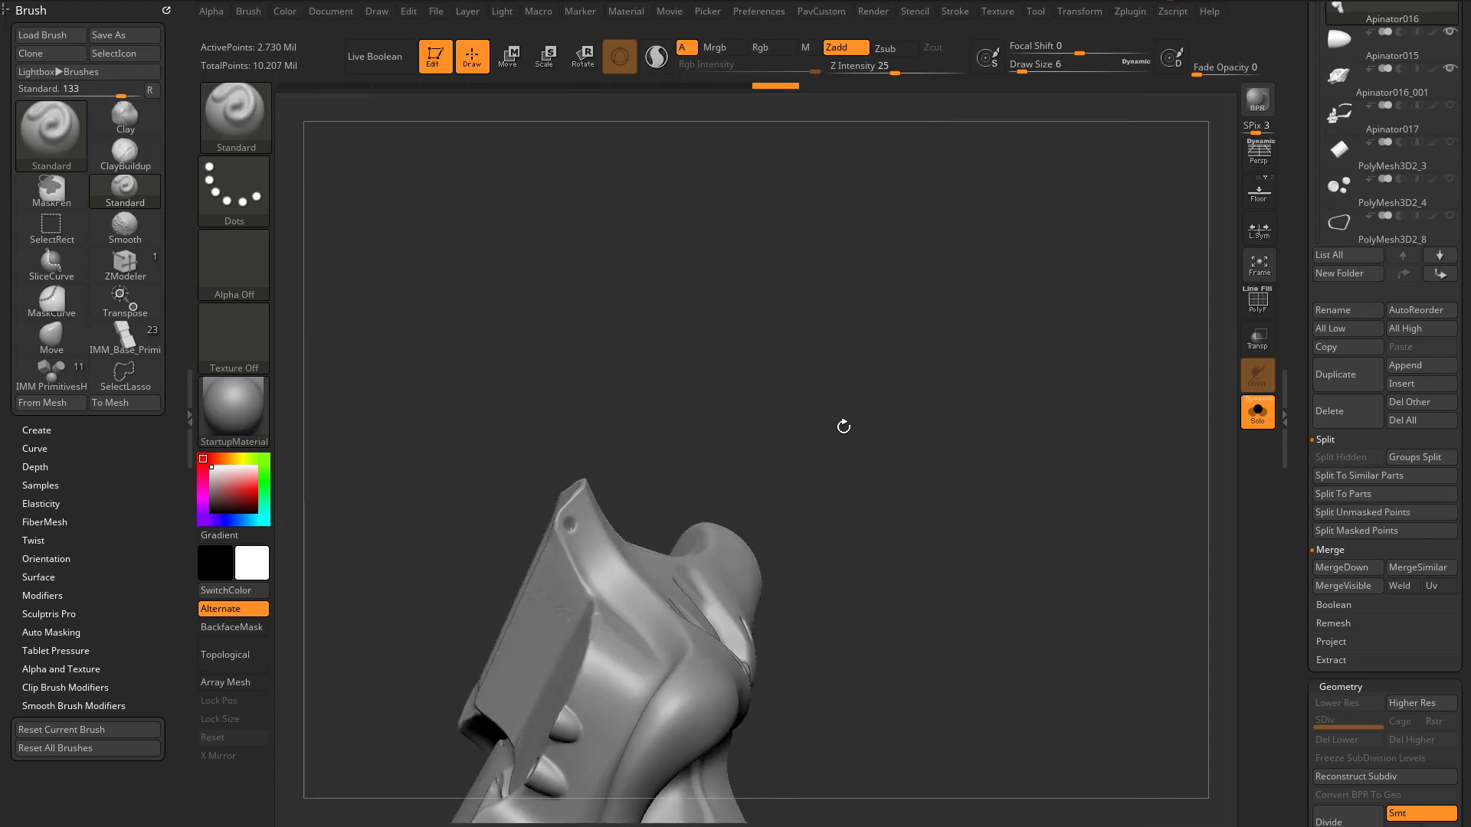
mouse_move(946, 436)
mouse_down()
mouse_move(954, 488)
mouse_move(583, 595)
mouse_up()
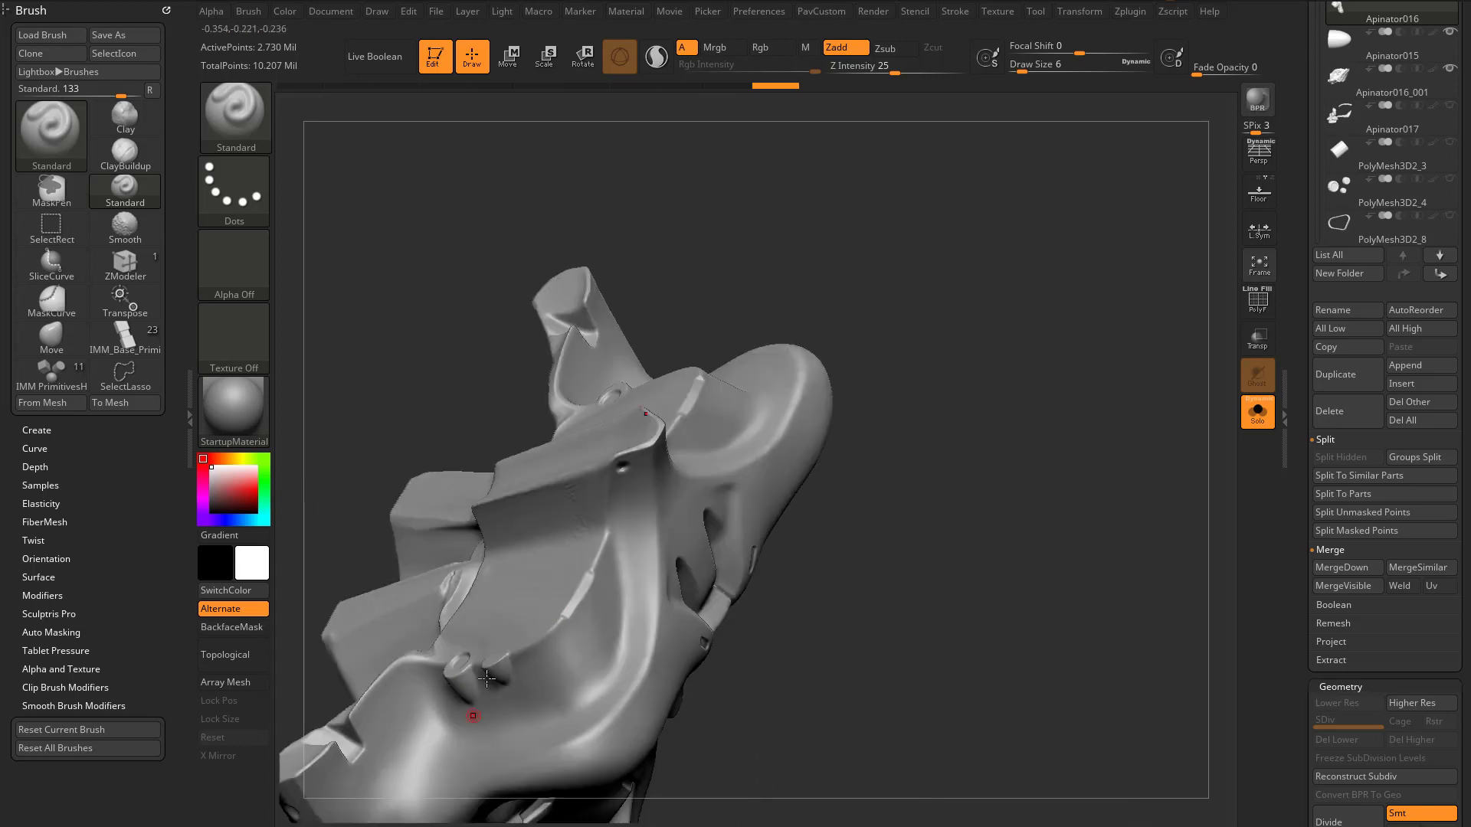
mouse_move(989, 465)
mouse_down()
mouse_move(1019, 318)
mouse_move(904, 399)
mouse_up()
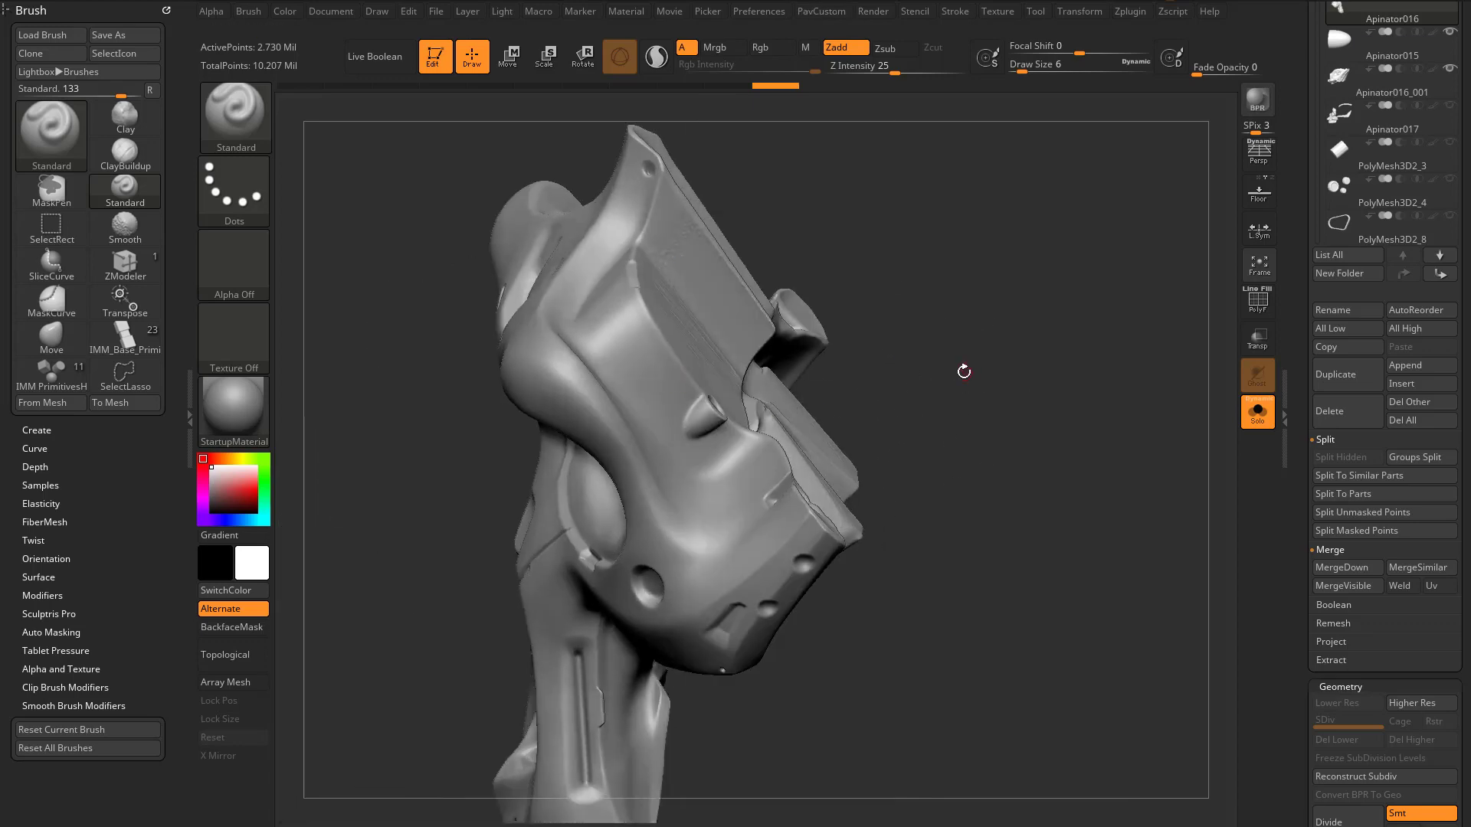
key(grave)
click(978, 334)
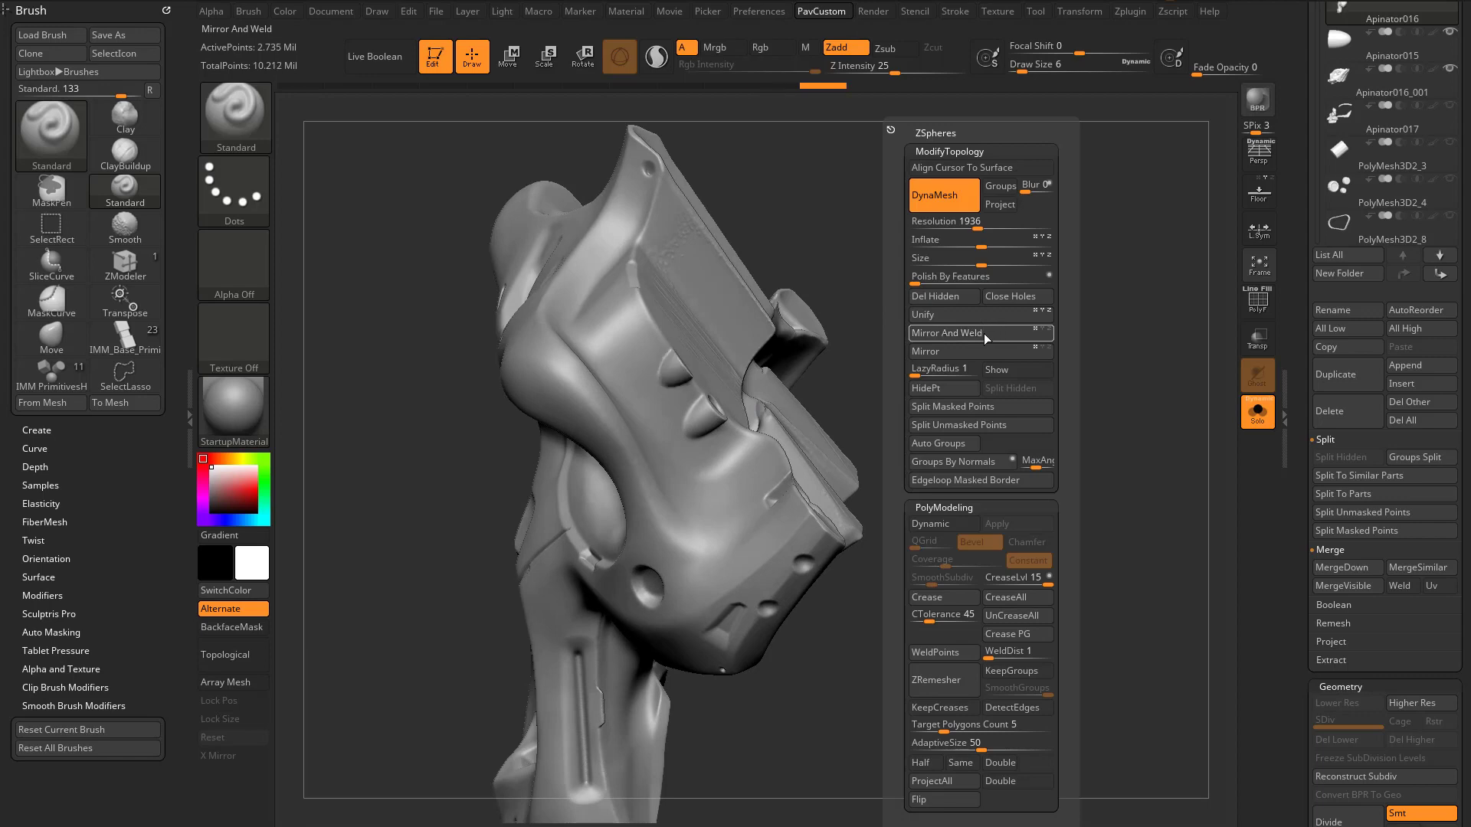
Try pressing a recess into the new port's flat face with the Clay brush at draw size 17
mouse_move(959, 263)
mouse_down()
mouse_move(1057, 335)
mouse_move(1051, 302)
mouse_move(943, 350)
mouse_move(1014, 325)
mouse_move(740, 360)
mouse_up()
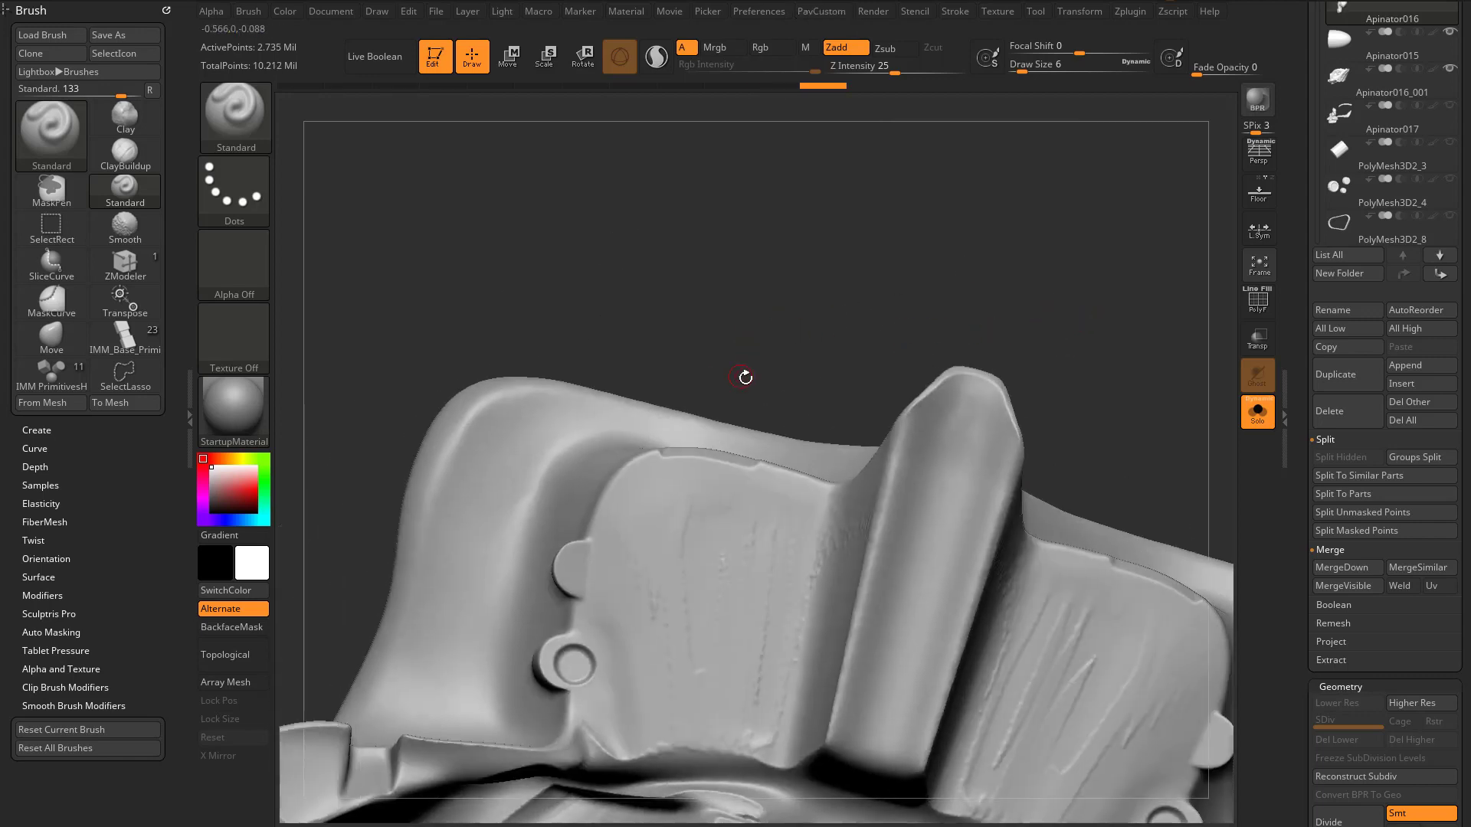
key(b)
key(c)
key(l)
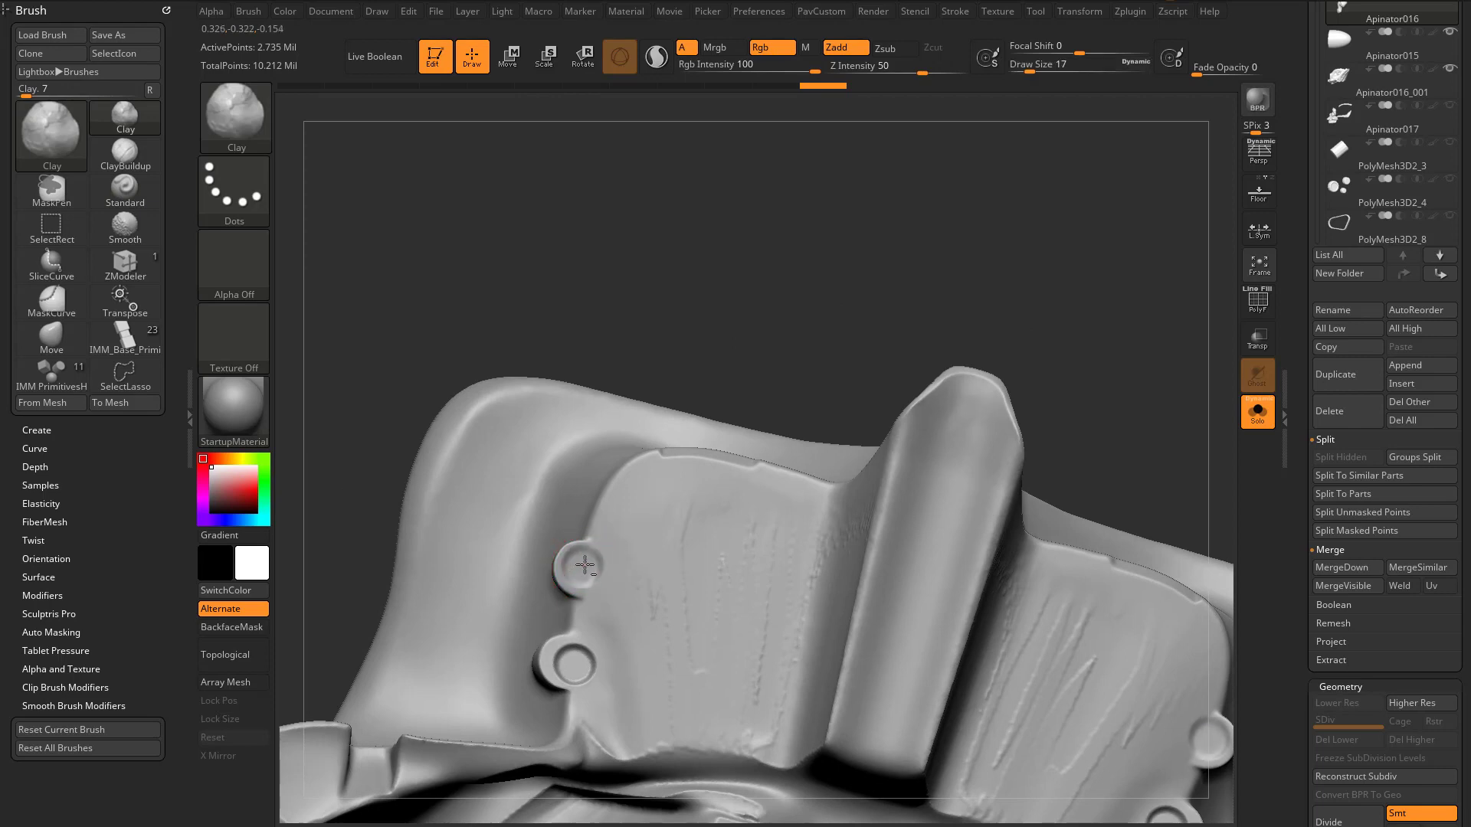
alt+drag(588, 564, 593, 560)
key(ctrl+z)
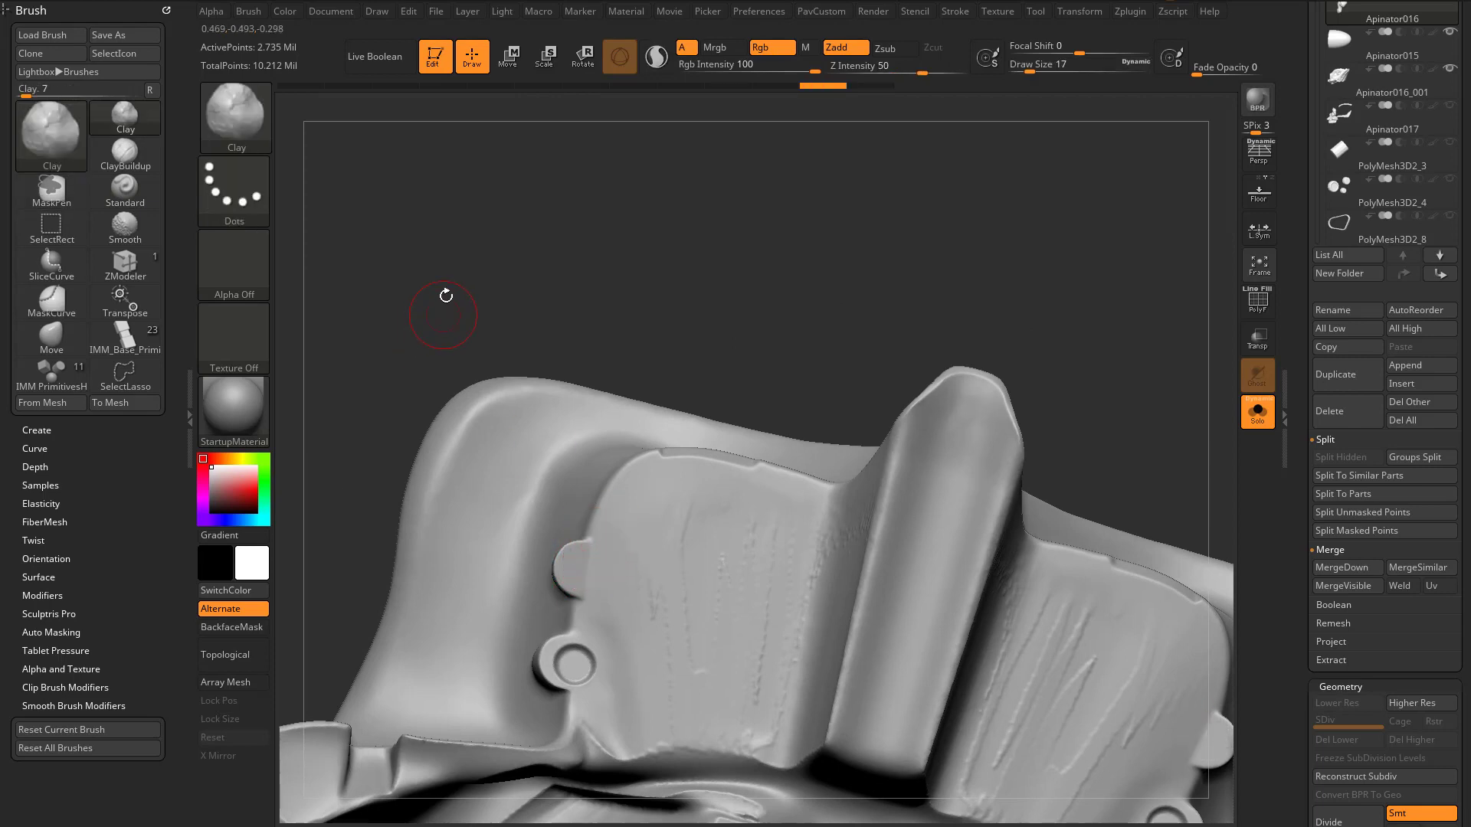
Clone the Standard brush and assign Alpha 06 to the copy
key(b)
key(s)
key(t)
click(252, 125)
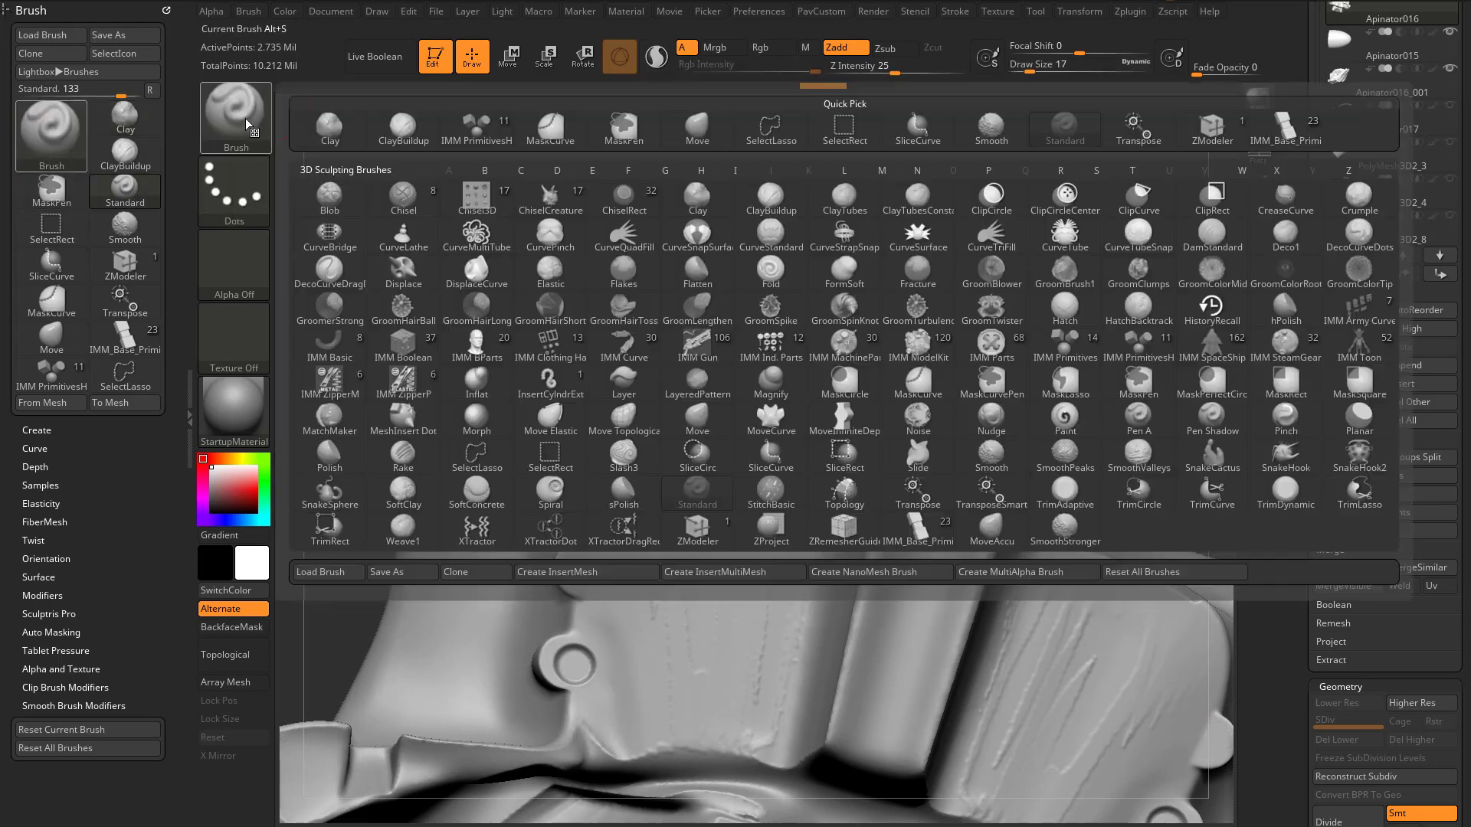
click(476, 572)
click(234, 264)
click(770, 342)
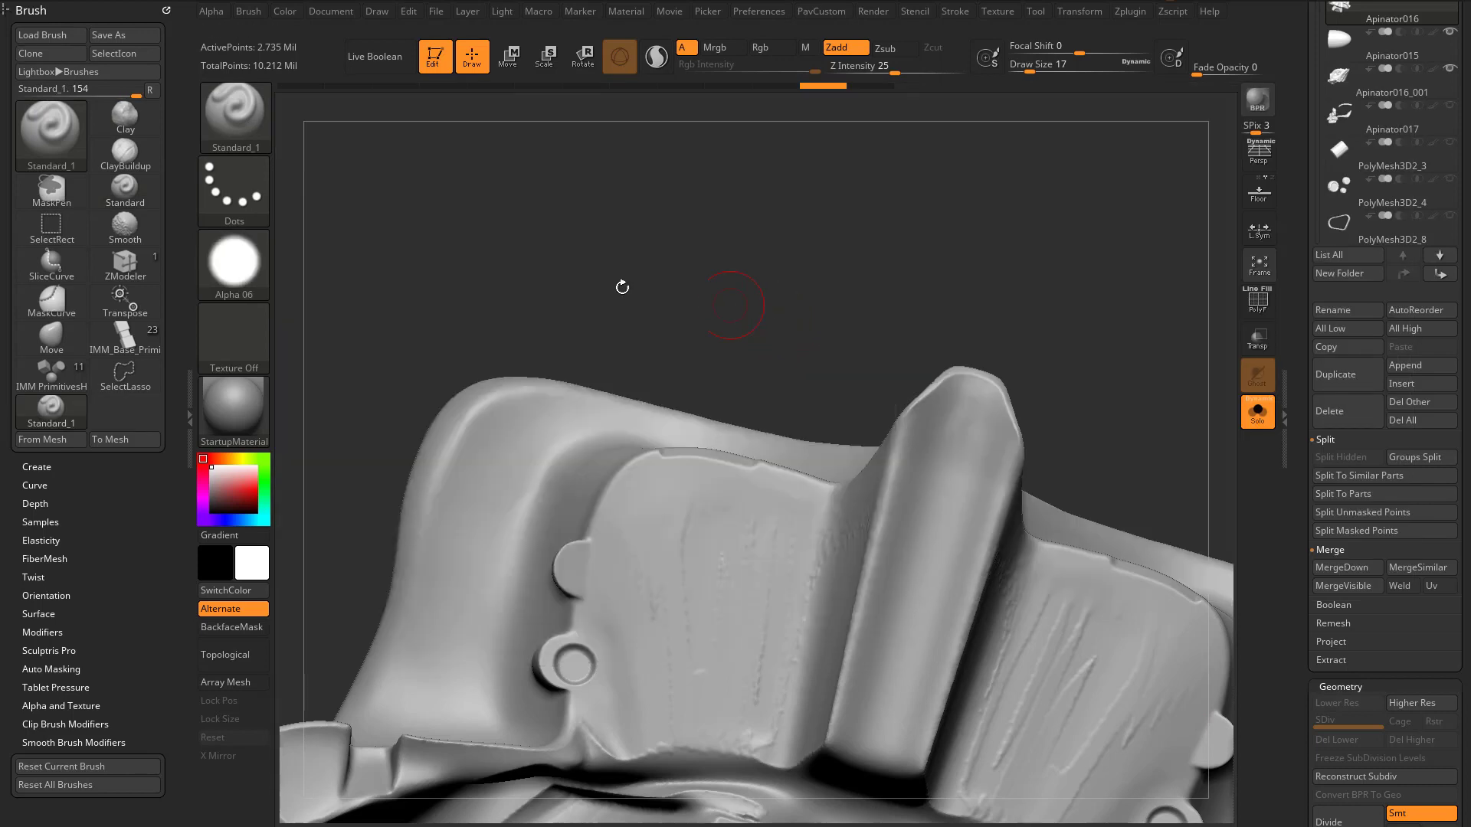
Give the cloned brush a DragDot stroke, Focal Shift -53, Z Intensity 42 and draw size 14, and stamp a recess into the port's flat face
click(257, 201)
click(697, 212)
key(s)
drag(596, 563, 591, 563)
click(943, 74)
click(1043, 51)
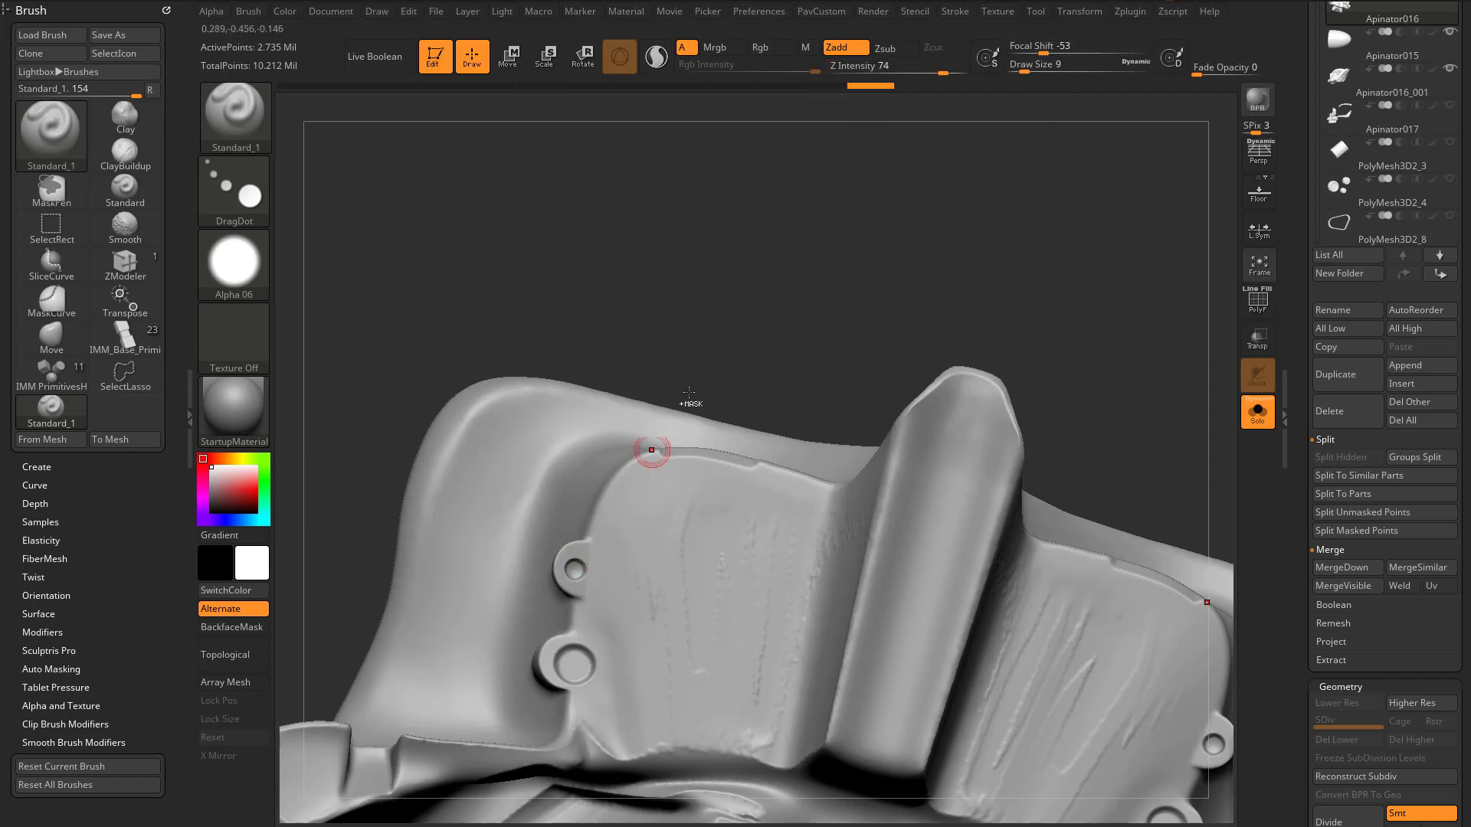
key(bracketright)
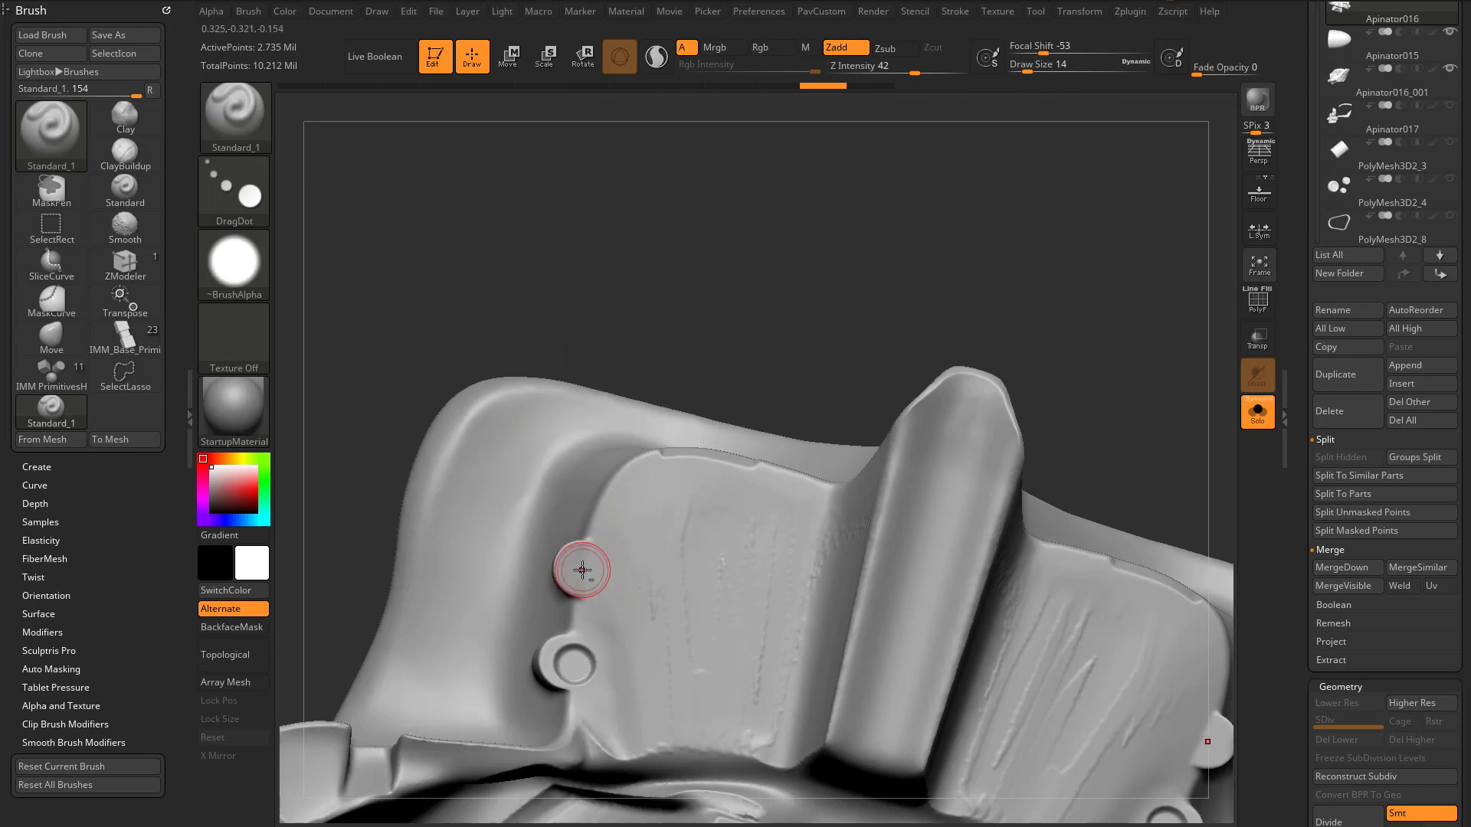
drag(582, 565, 580, 568)
mouse_move(764, 381)
mouse_down()
mouse_move(818, 342)
mouse_move(757, 337)
mouse_move(699, 391)
mouse_up()
drag(855, 324, 801, 329)
Show all subtools again, return to the Standard brush and re-DynaMesh the Apinator016_001 side panel
click(1257, 411)
drag(765, 200, 816, 218)
key(b)
key(s)
key(t)
alt+click(619, 496)
drag(674, 230, 786, 230)
key(s)
mouse_move(1101, 170)
alt+mouse_down()
mouse_move(1073, 220)
mouse_move(1059, 202)
alt+mouse_up()
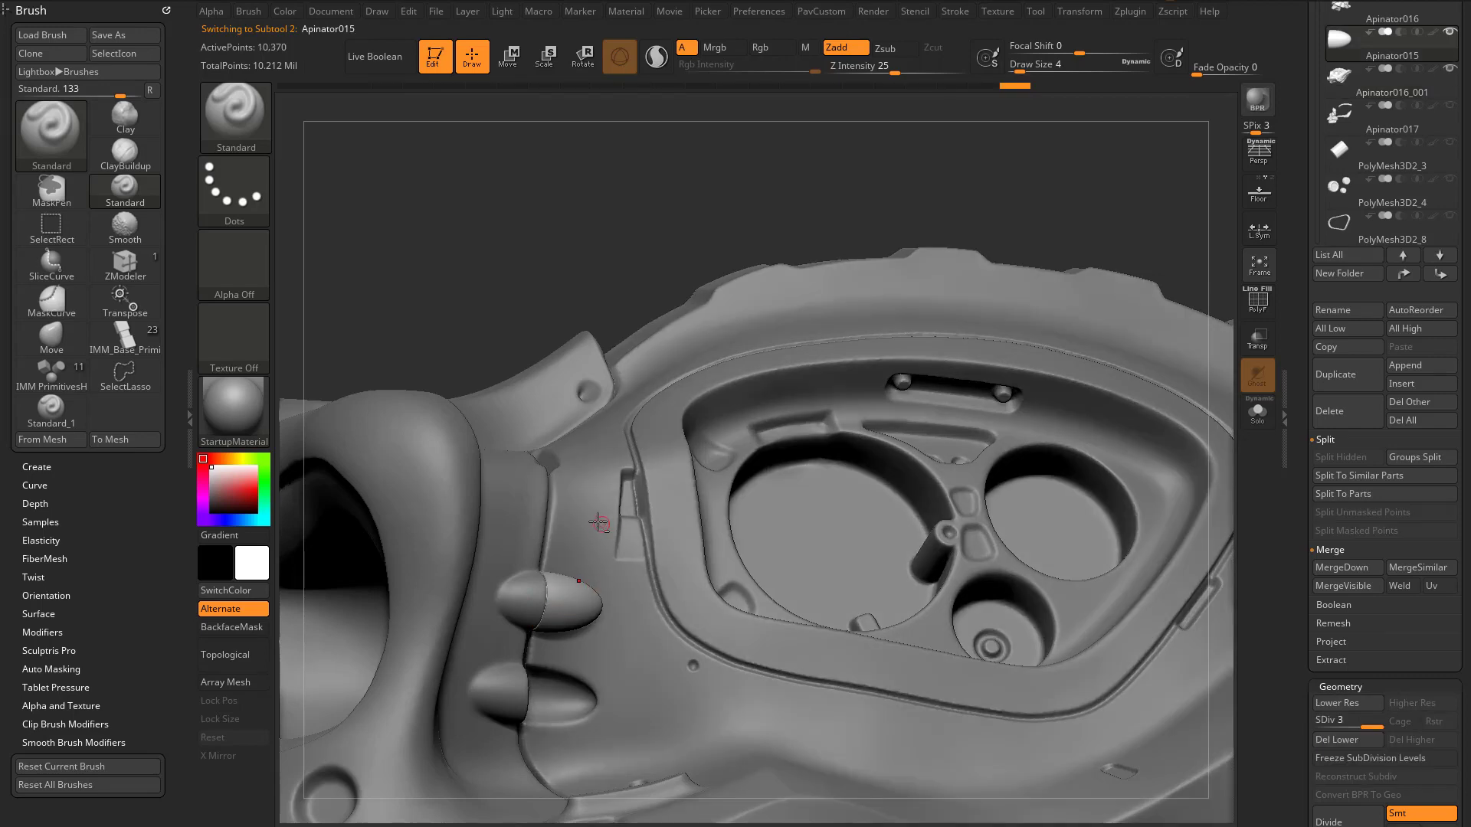
alt+click(619, 500)
key(g)
click(835, 195)
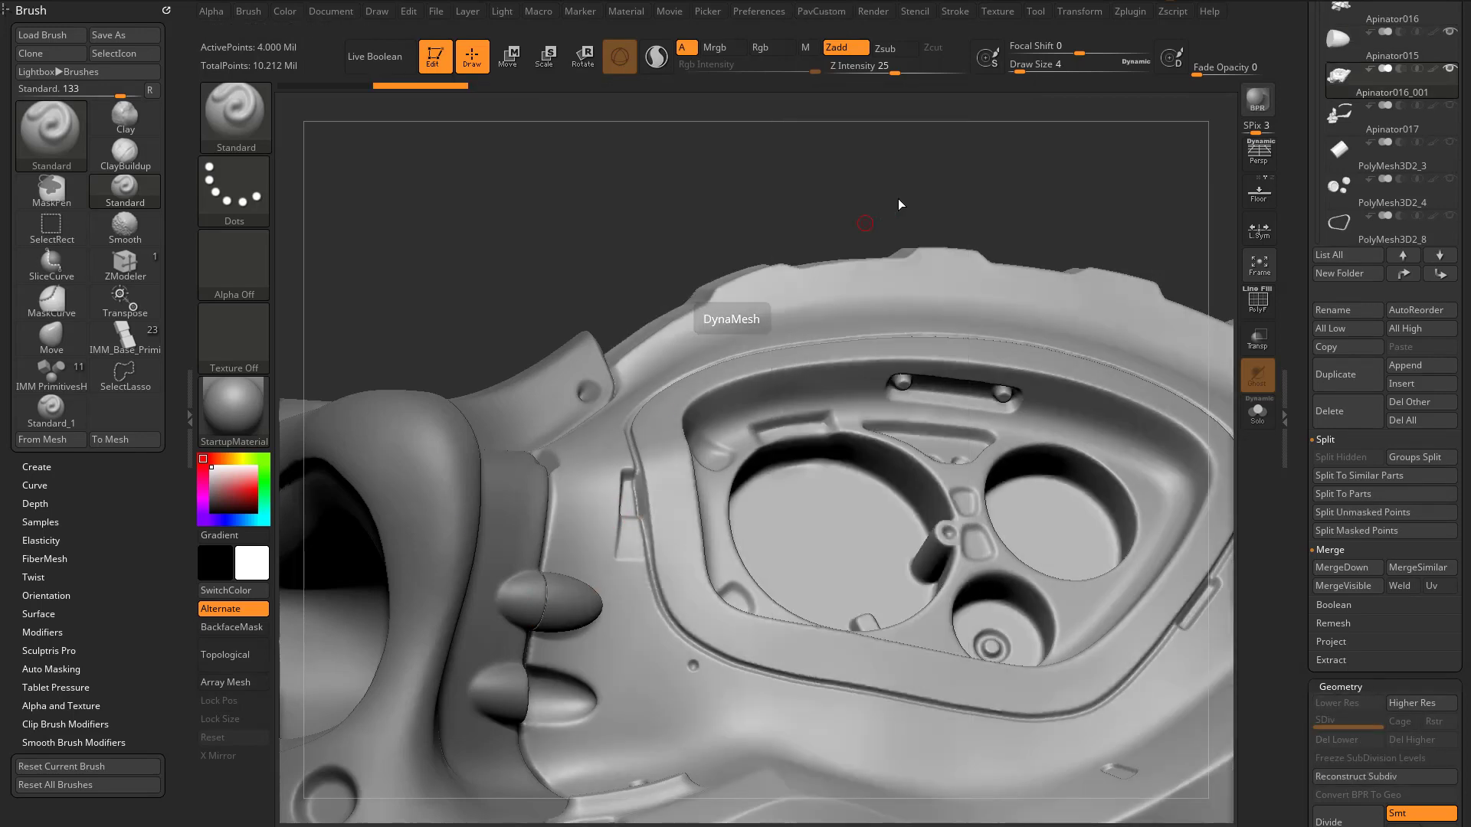
Reorder the subtools so Apinator016_001 is first in the list and the Apinator015 half-ellipsoid sits directly beneath it
key(shift)
shift+click(1410, 277)
alt+click(573, 598)
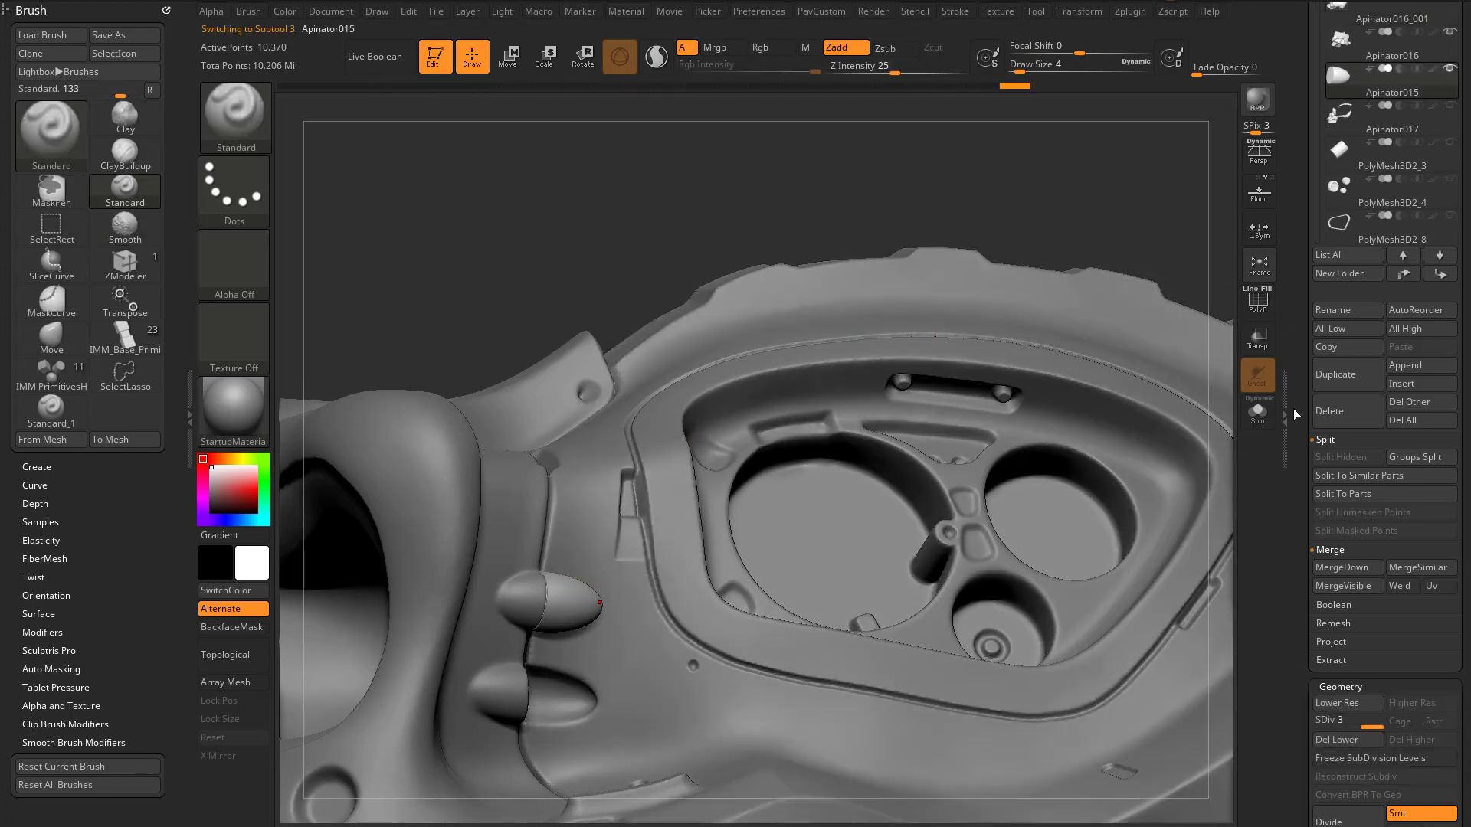
shift+click(1402, 277)
drag(1298, 280, 1294, 502)
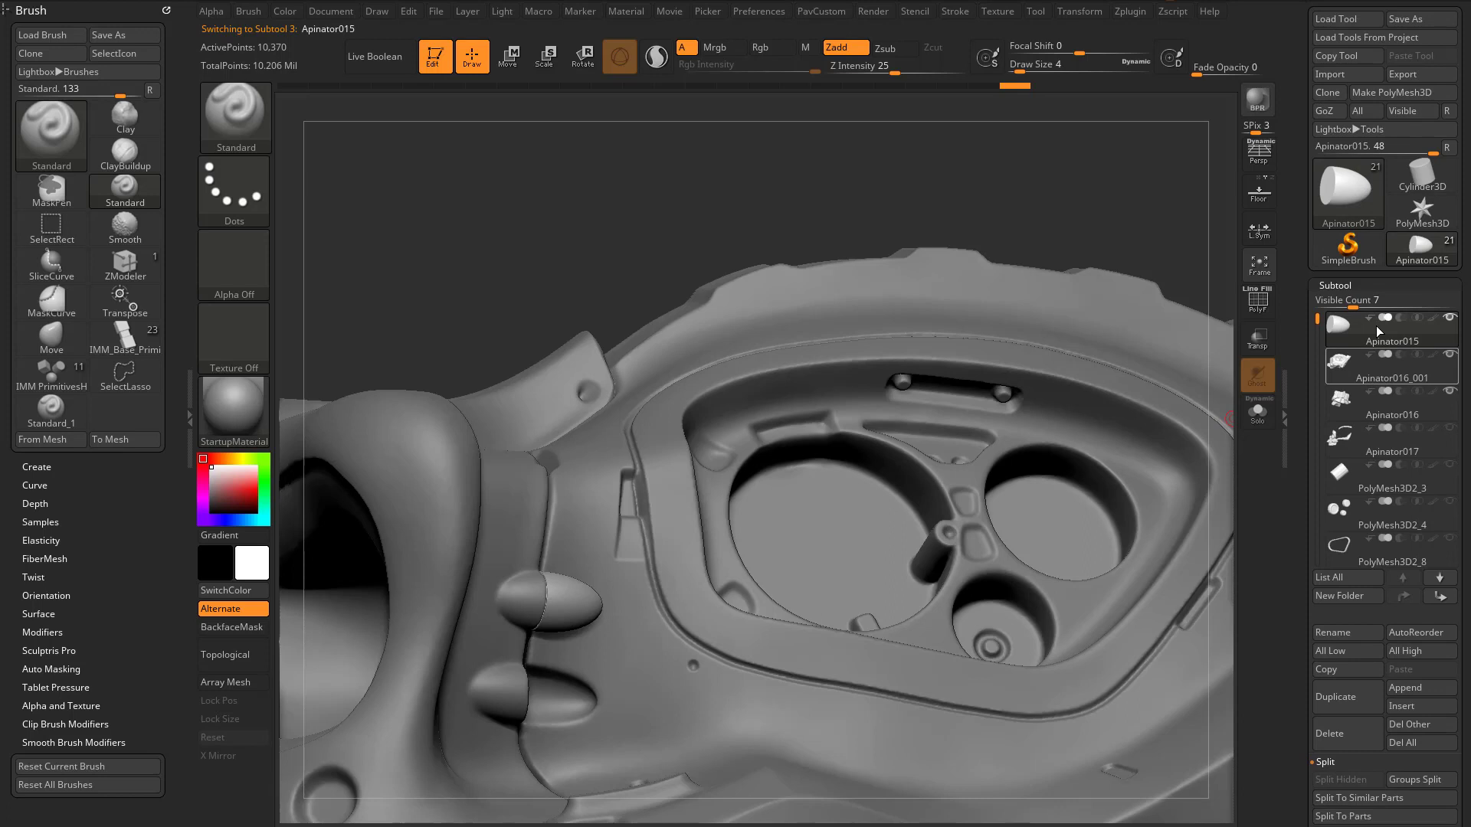
click(1440, 597)
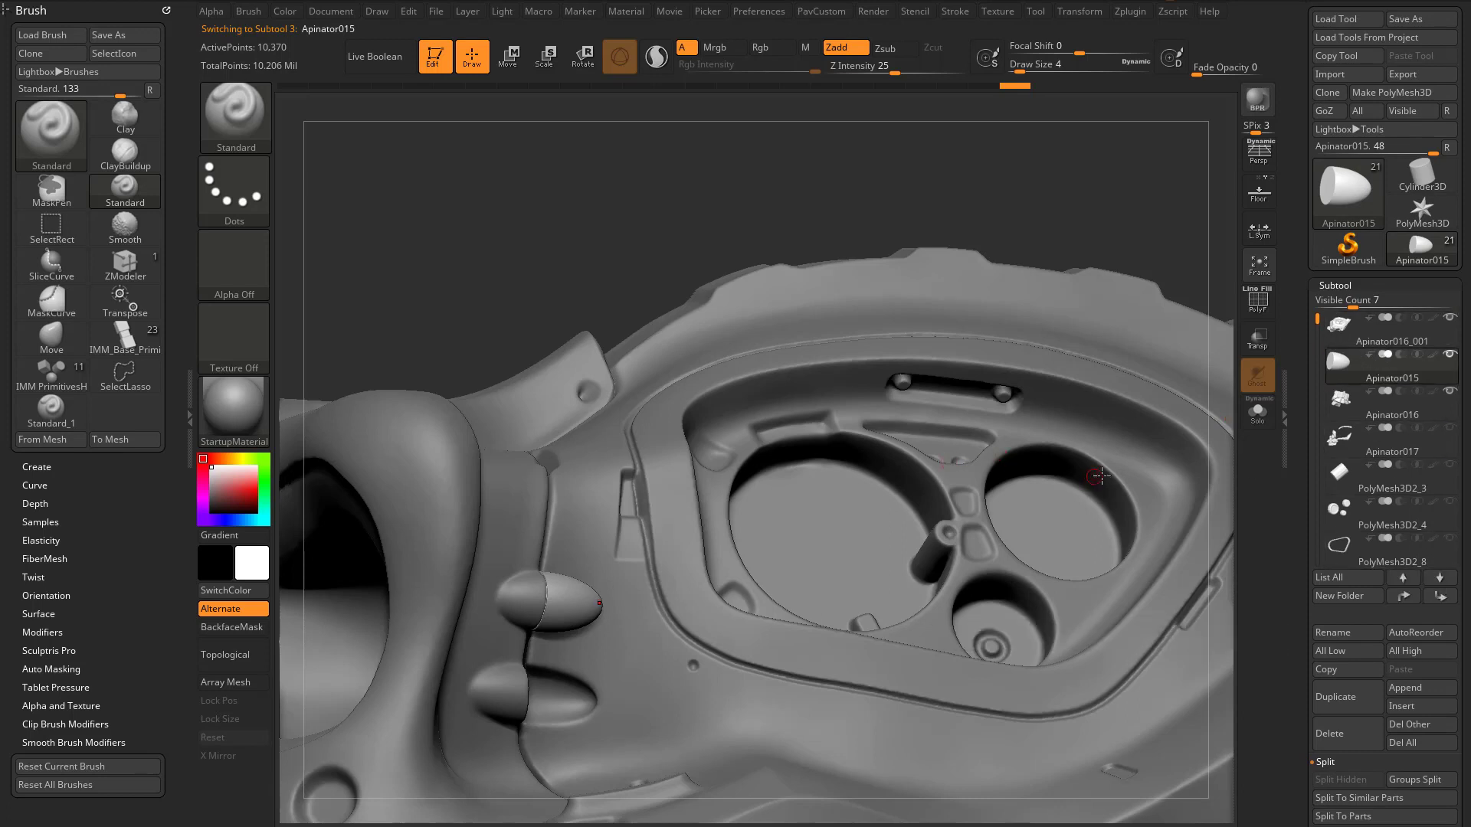
Set the Apinator015 half-ellipsoid to subtraction and preview its cut with Live Boolean
click(1401, 355)
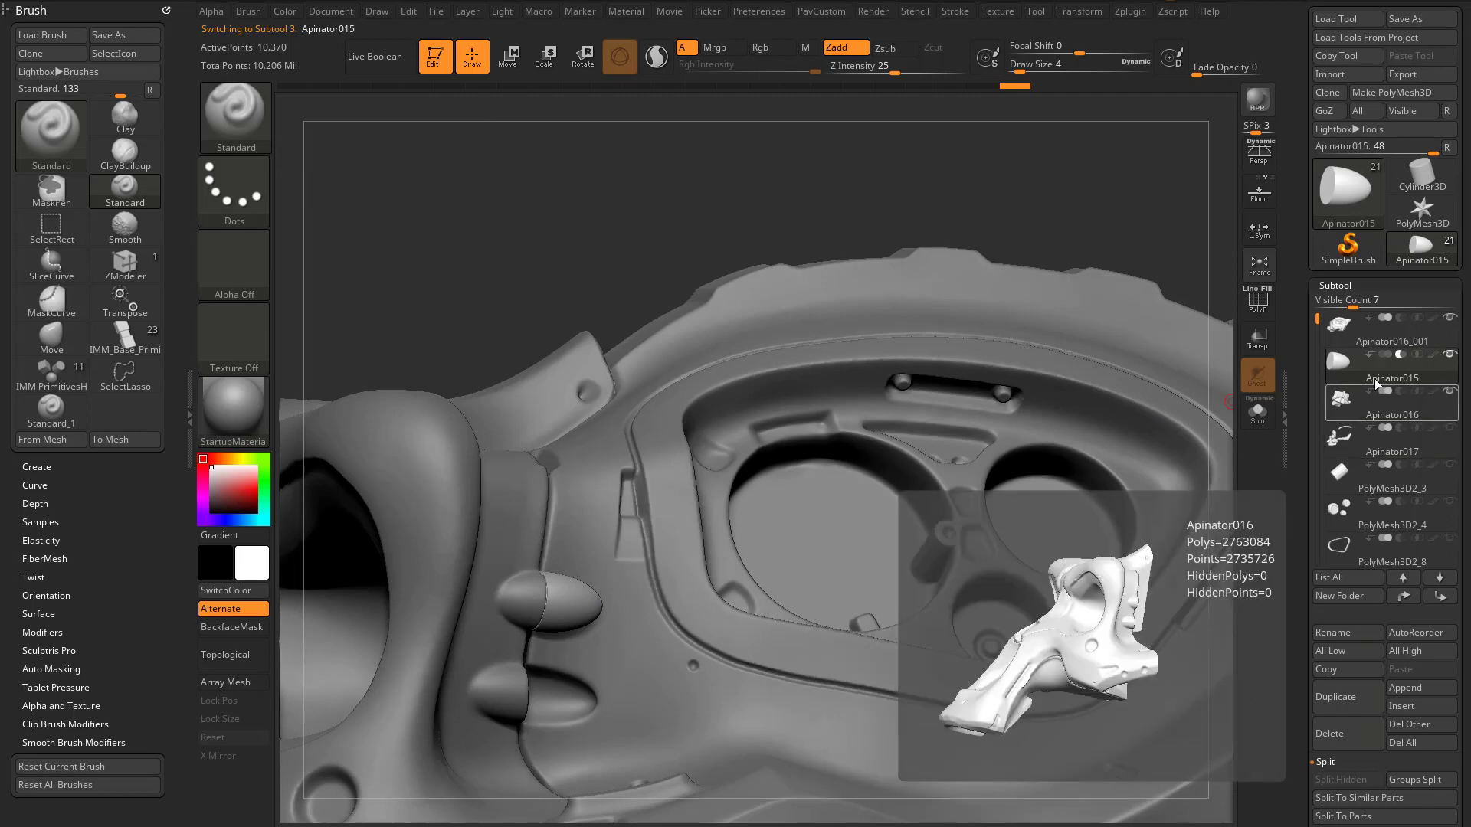
drag(607, 233, 544, 236)
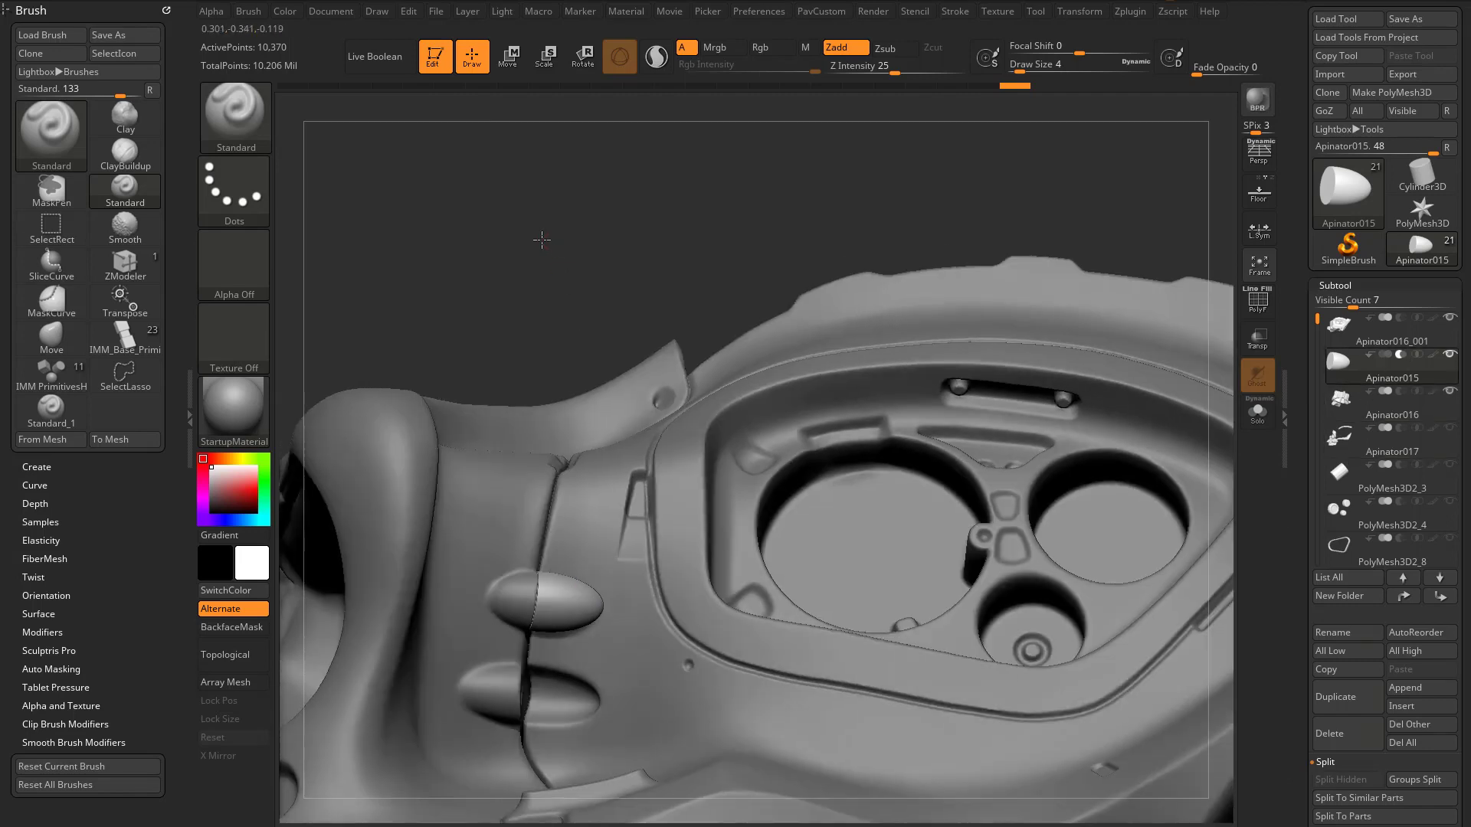
click(377, 69)
drag(840, 204, 805, 210)
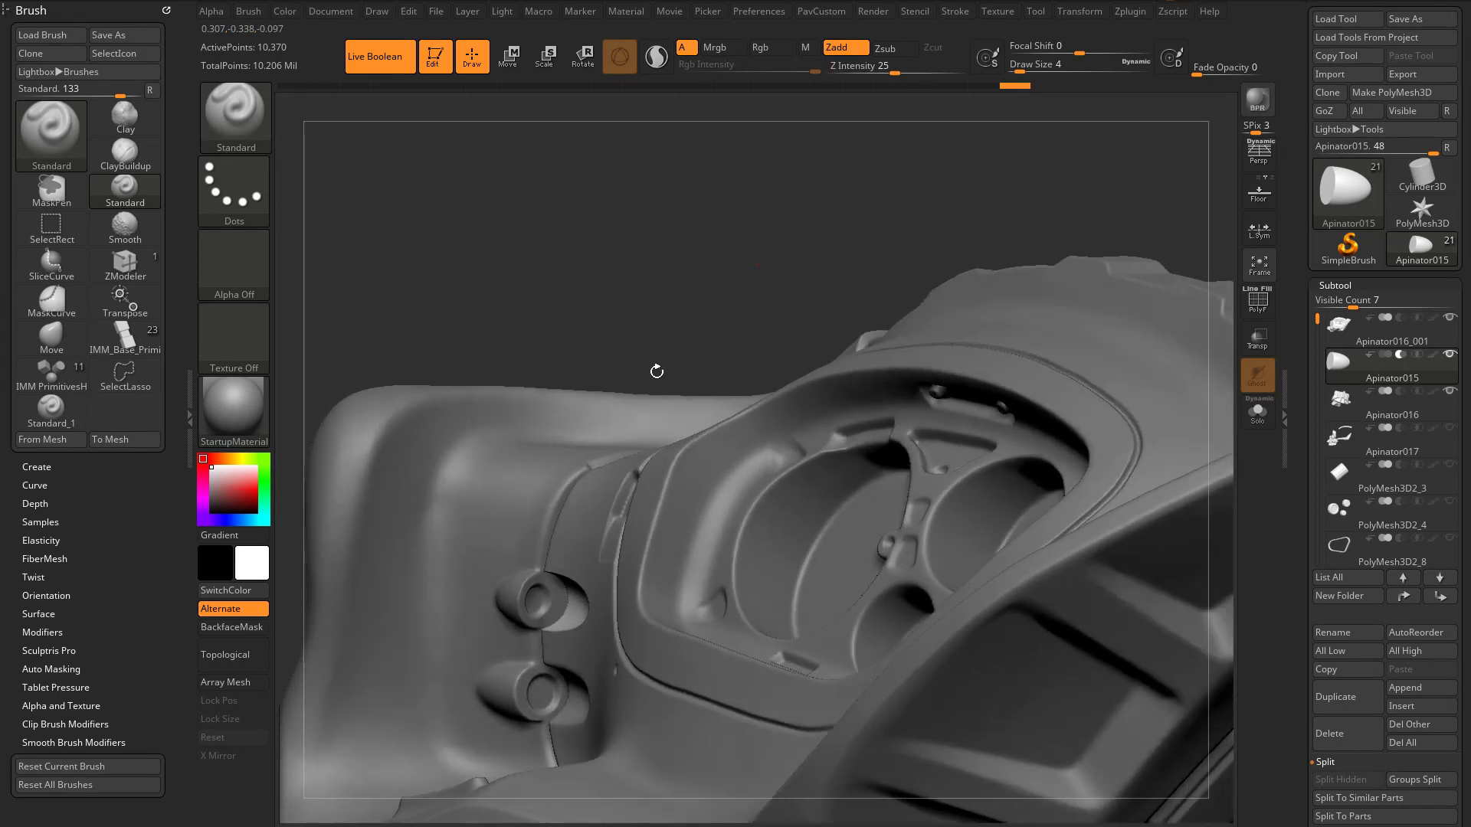
Nudge the subtractive half-ellipsoid with the Move gizmo to fine-tune its cut beside the recessed port
key(w)
drag(640, 562, 631, 561)
drag(578, 488, 573, 461)
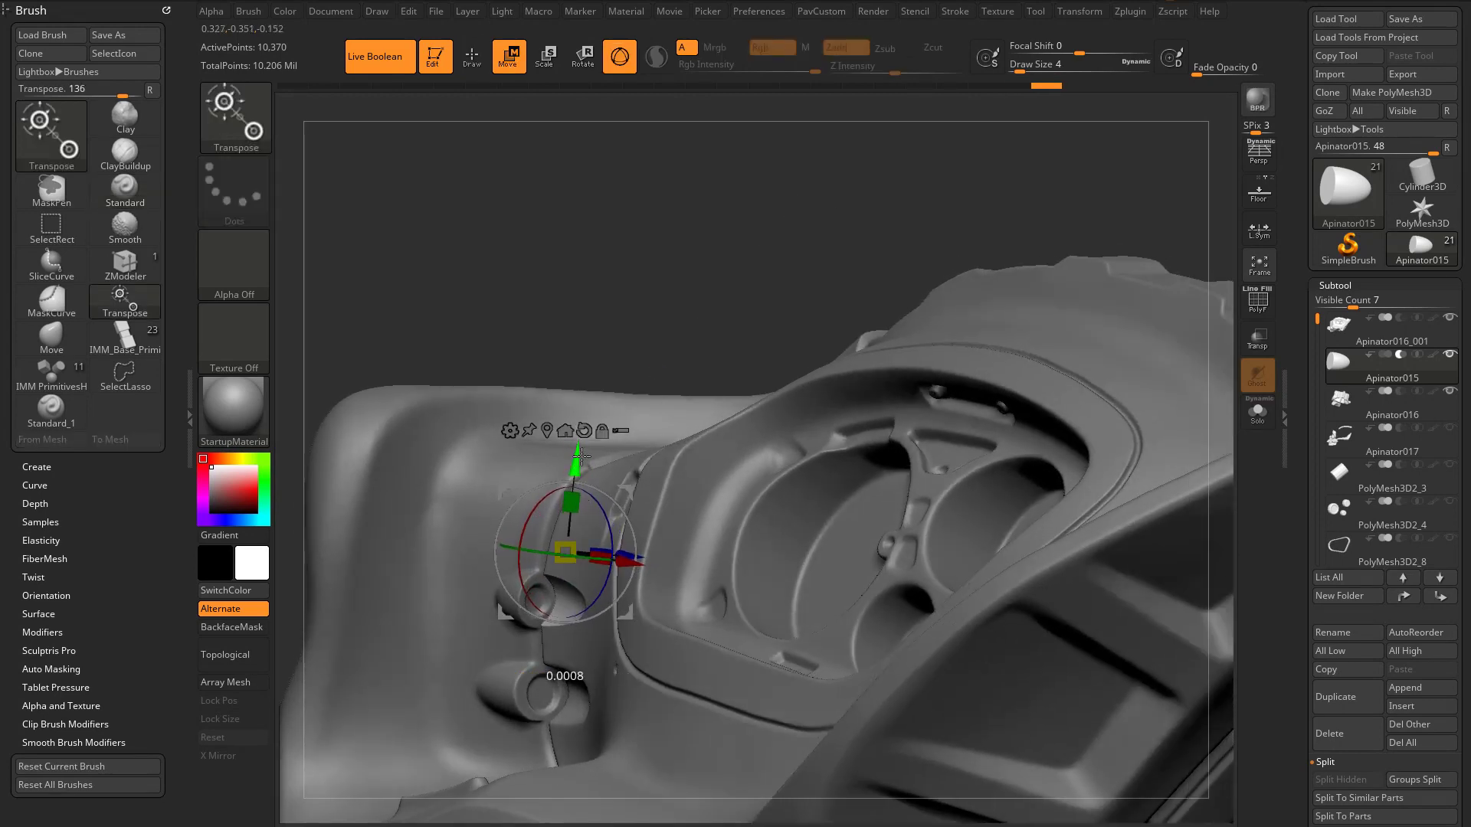
key(q)
mouse_move(716, 262)
mouse_down()
mouse_move(736, 210)
mouse_move(735, 239)
mouse_up()
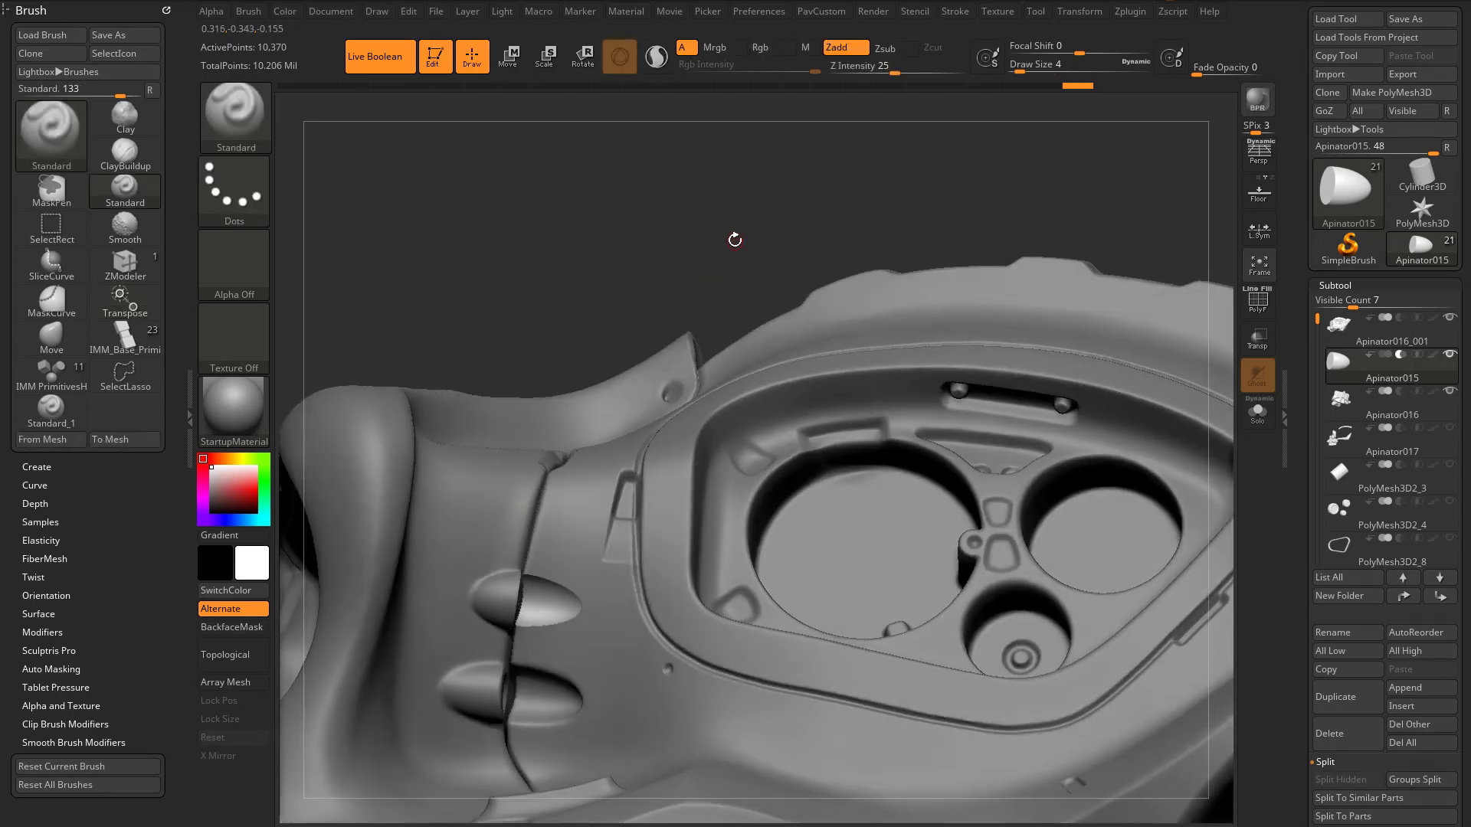
Turn off Live Boolean, show polyframes and merge the subtractive Apinator015 half-ellipsoid into Apinator016_001
click(378, 68)
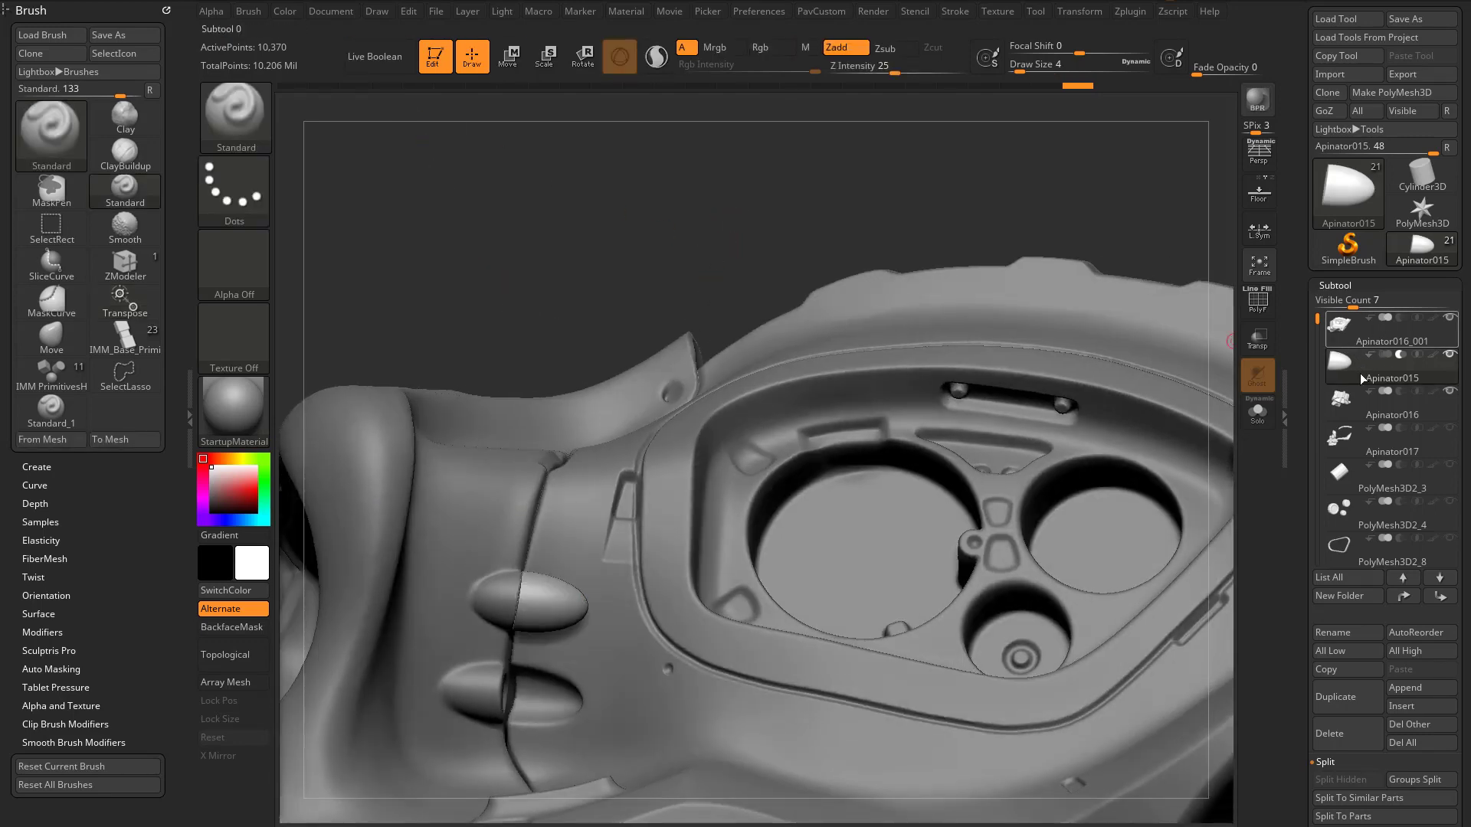
click(1383, 342)
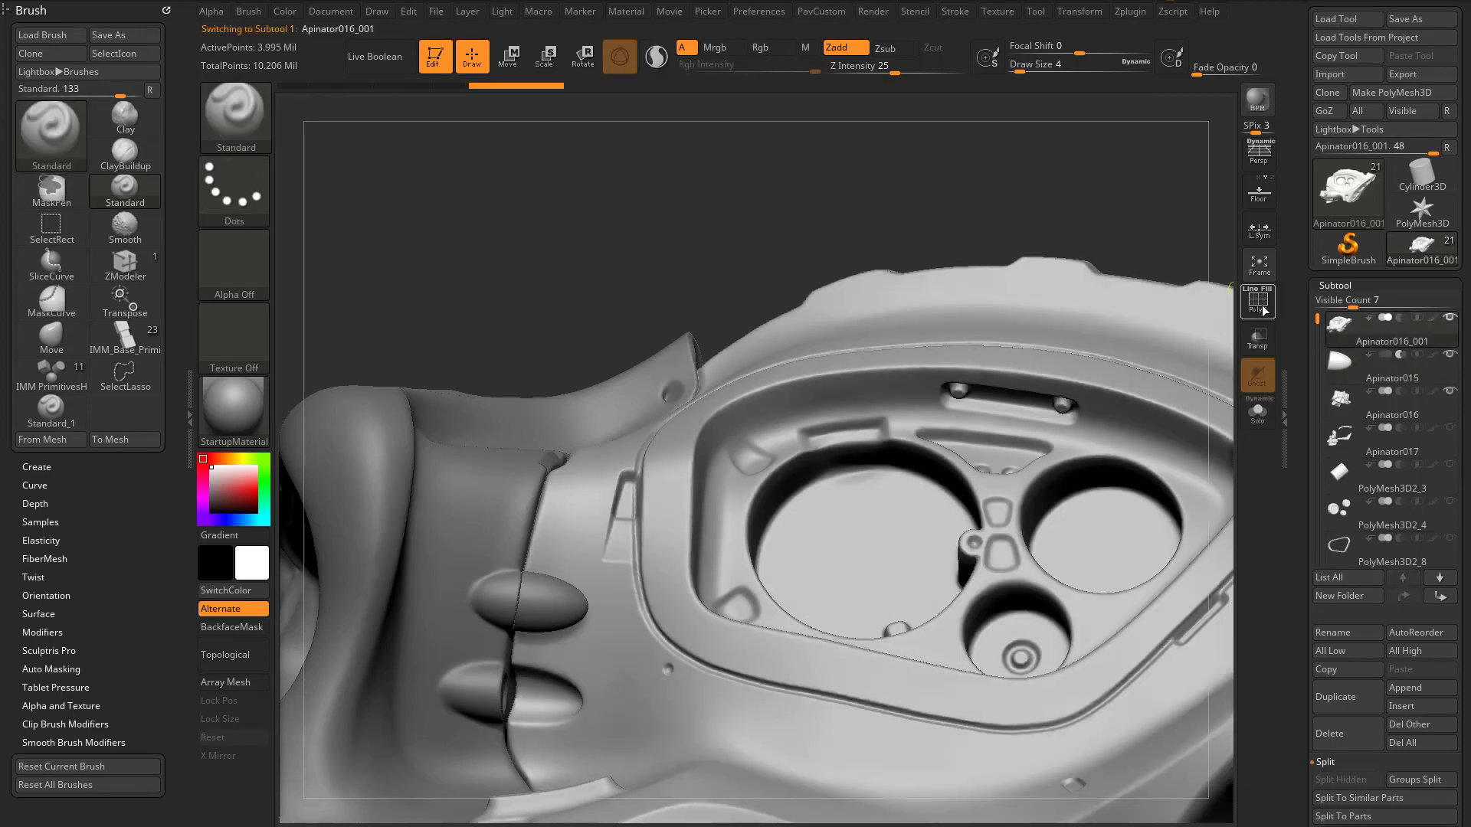
key(shift+f)
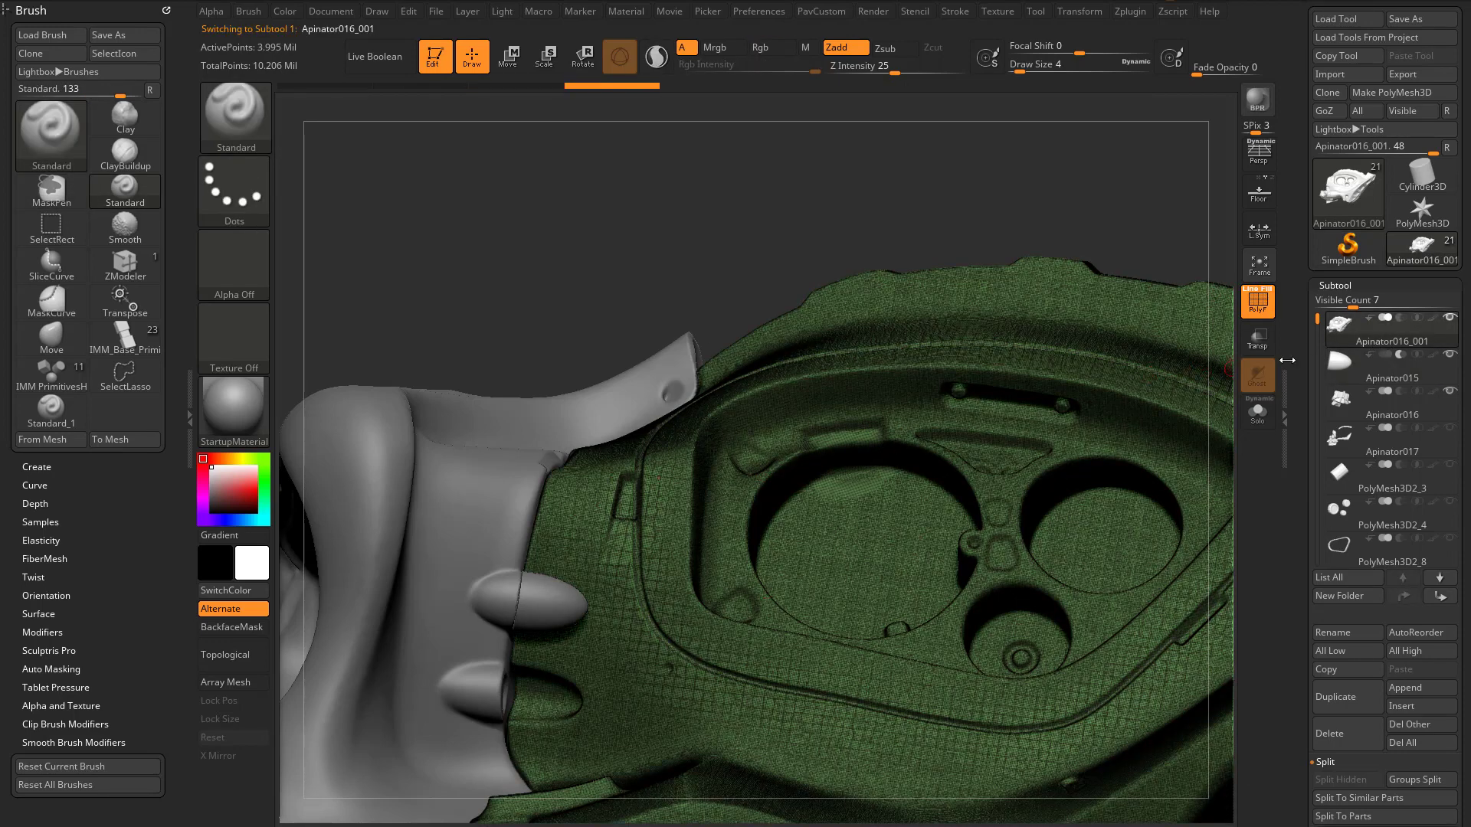
click(1390, 378)
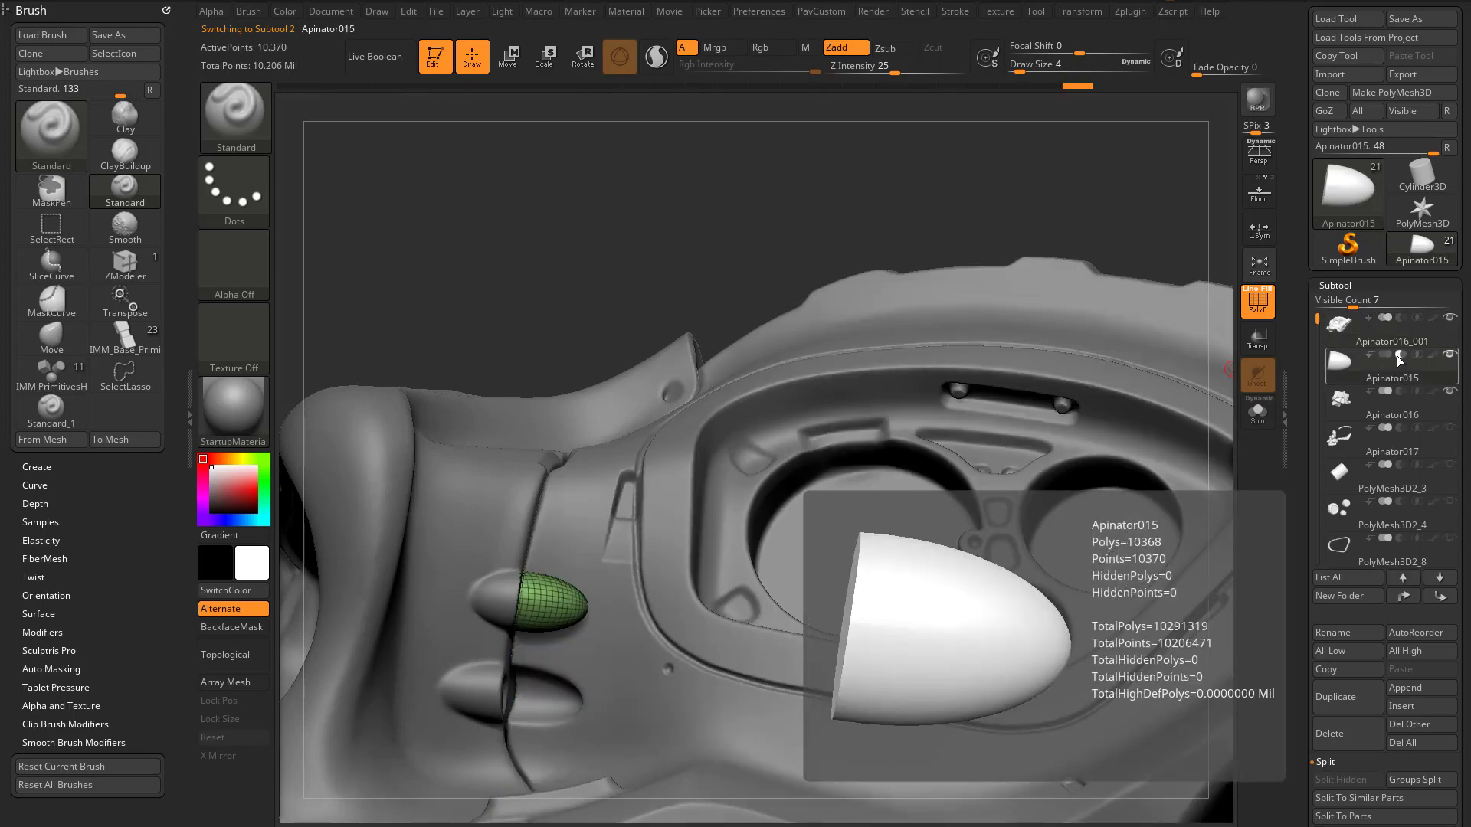
click(1394, 339)
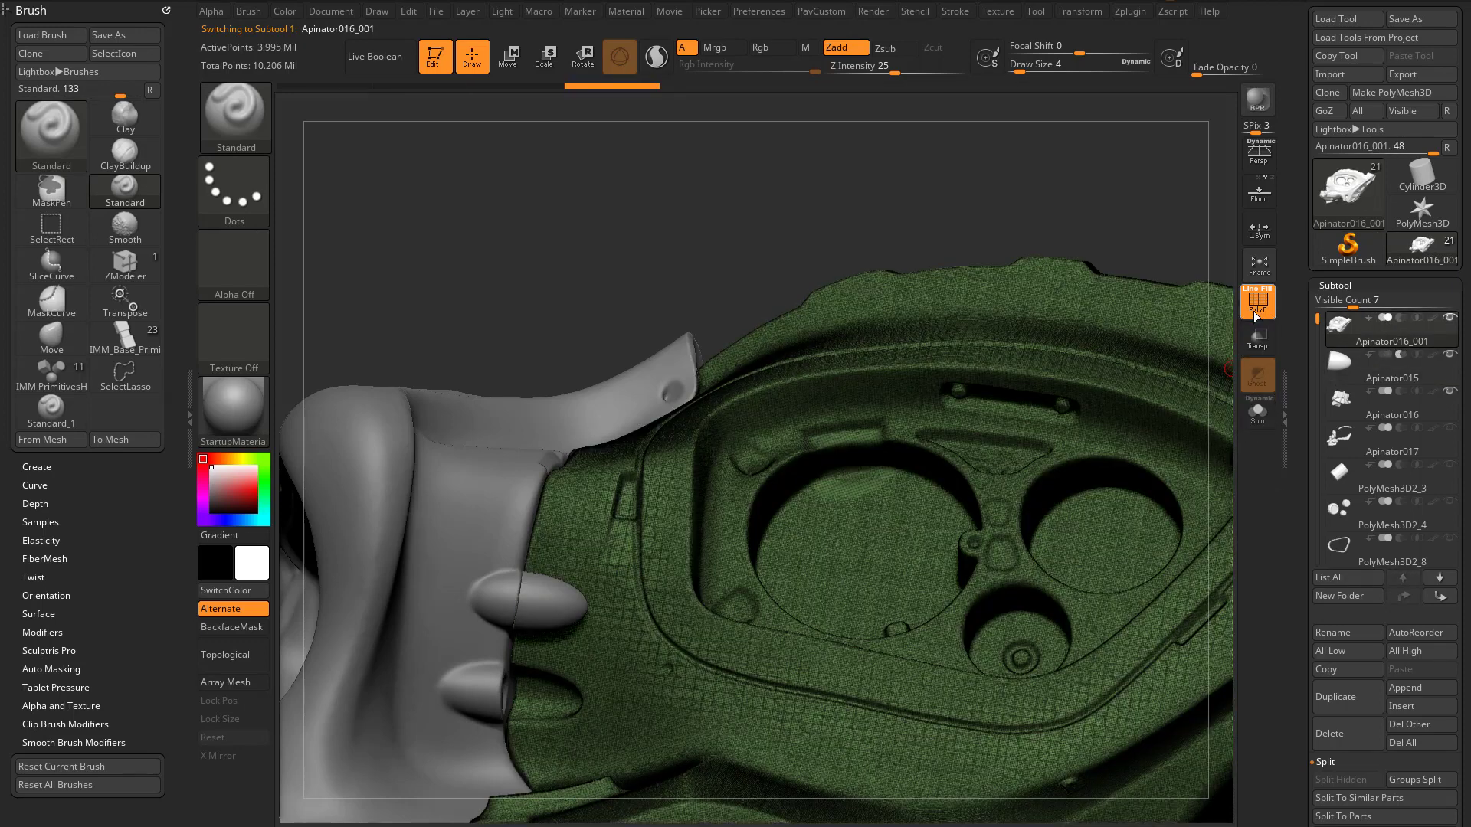
drag(1309, 363, 1313, 534)
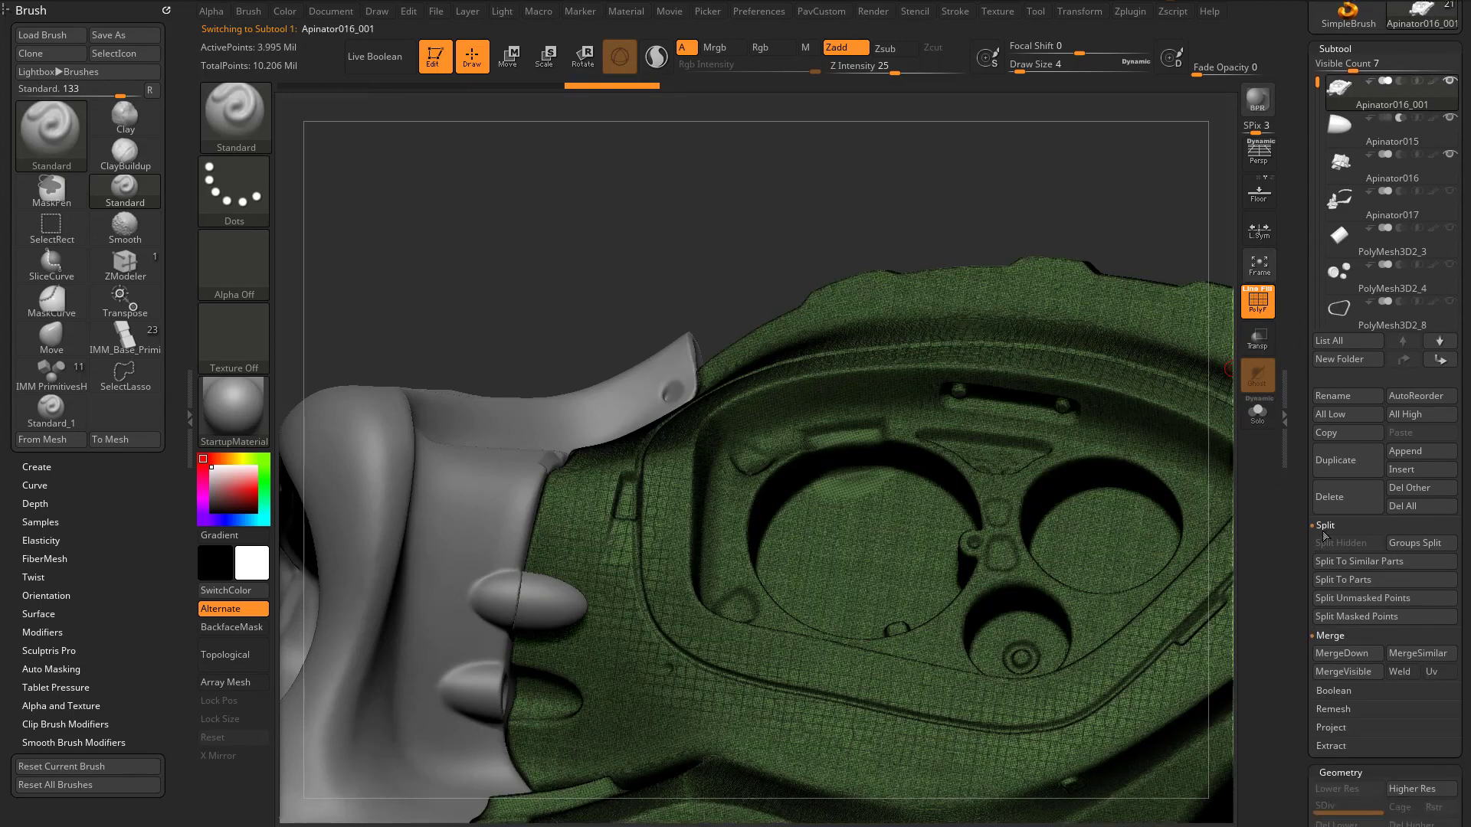
click(1342, 653)
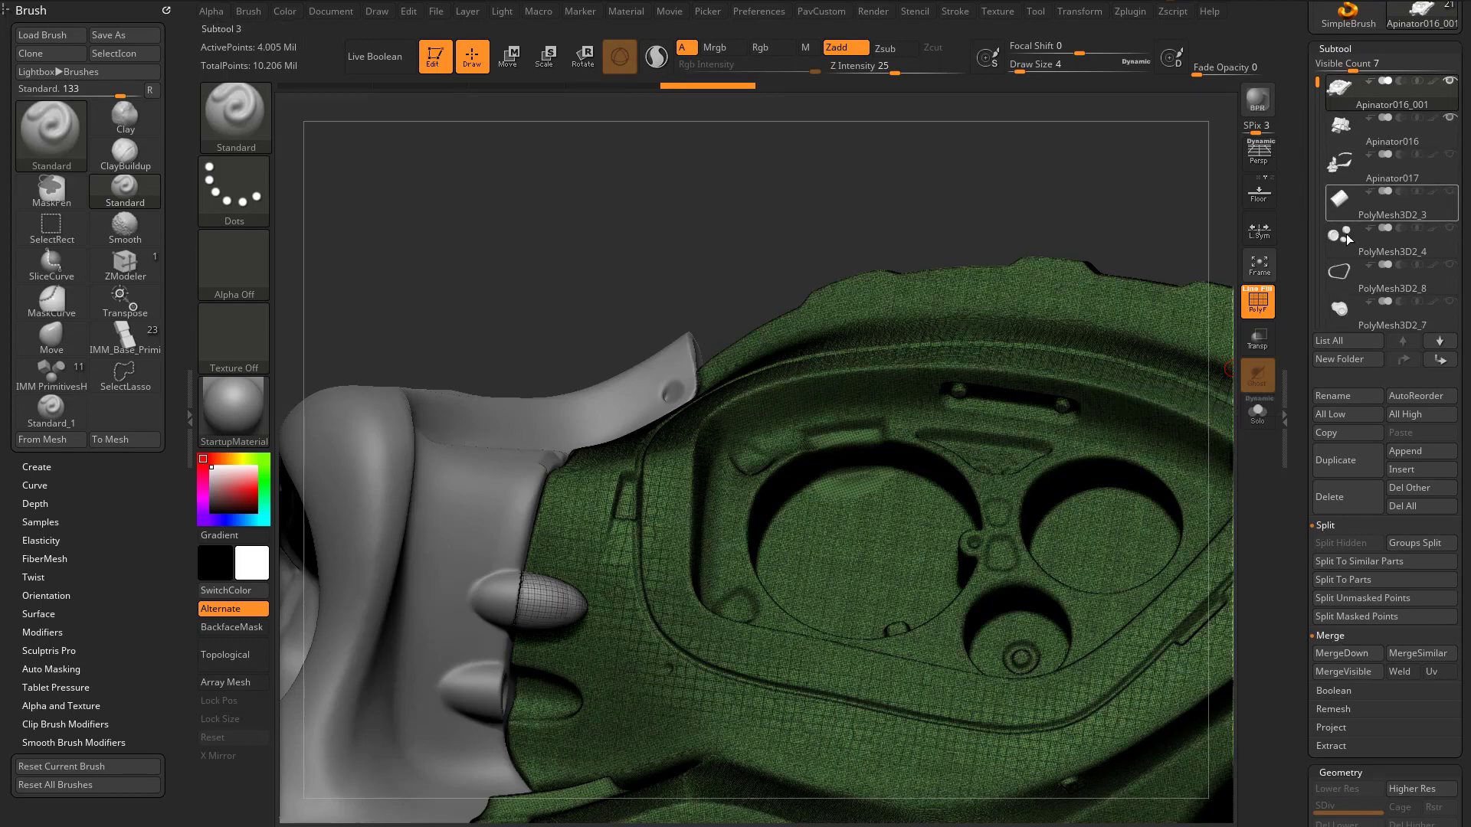
Solo the merged Apinator016_001 panel and re-DynaMesh it to carve out the half-ellipsoid
mouse_move(684, 259)
mouse_down()
mouse_move(644, 233)
mouse_move(671, 247)
mouse_up()
click(1257, 413)
drag(1002, 278, 1186, 515)
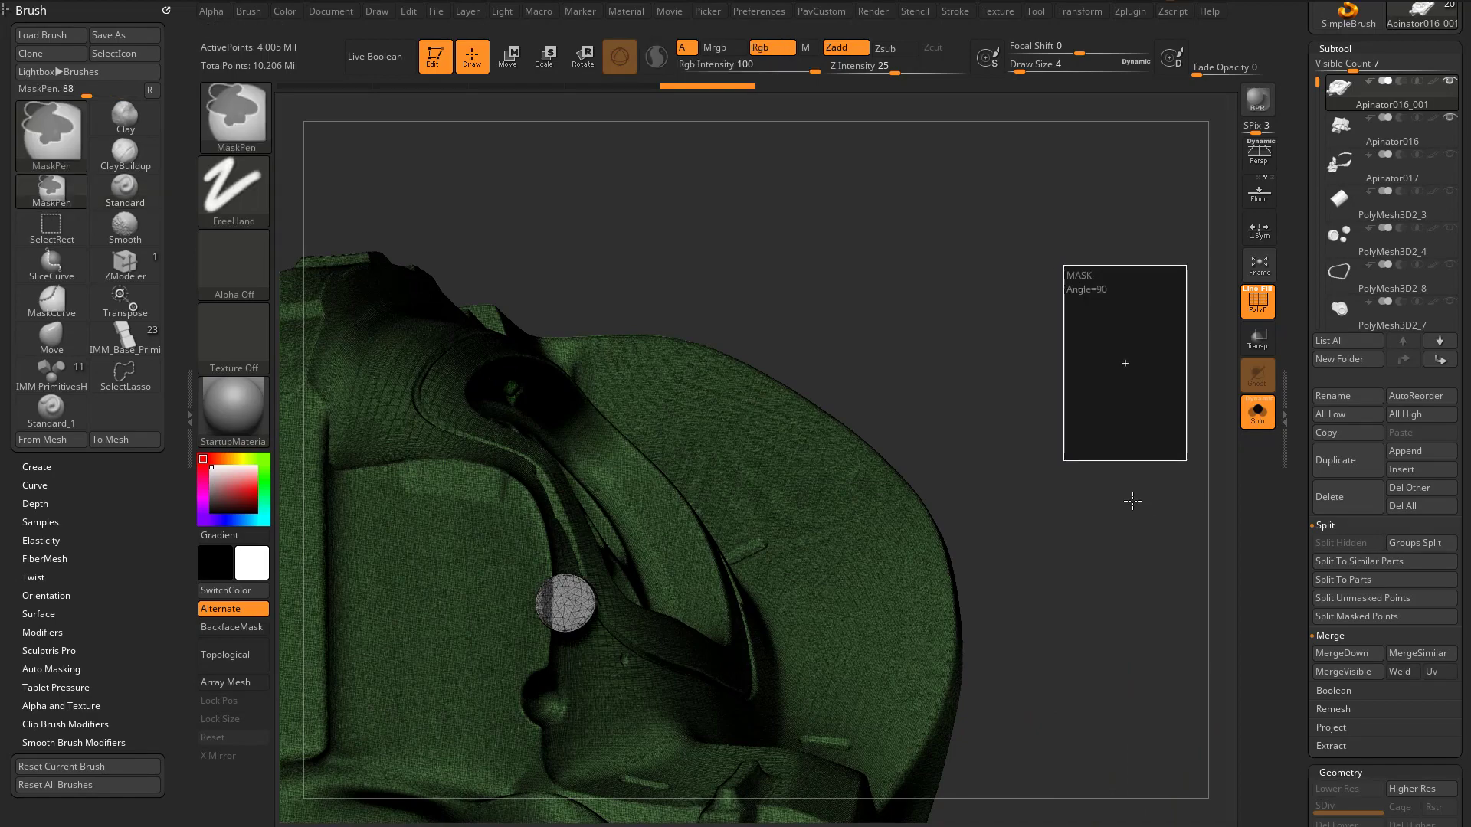
mouse_move(1103, 477)
mouse_down()
mouse_move(1021, 421)
mouse_move(1098, 451)
mouse_move(1070, 383)
mouse_move(505, 488)
mouse_up()
drag(987, 444, 1035, 389)
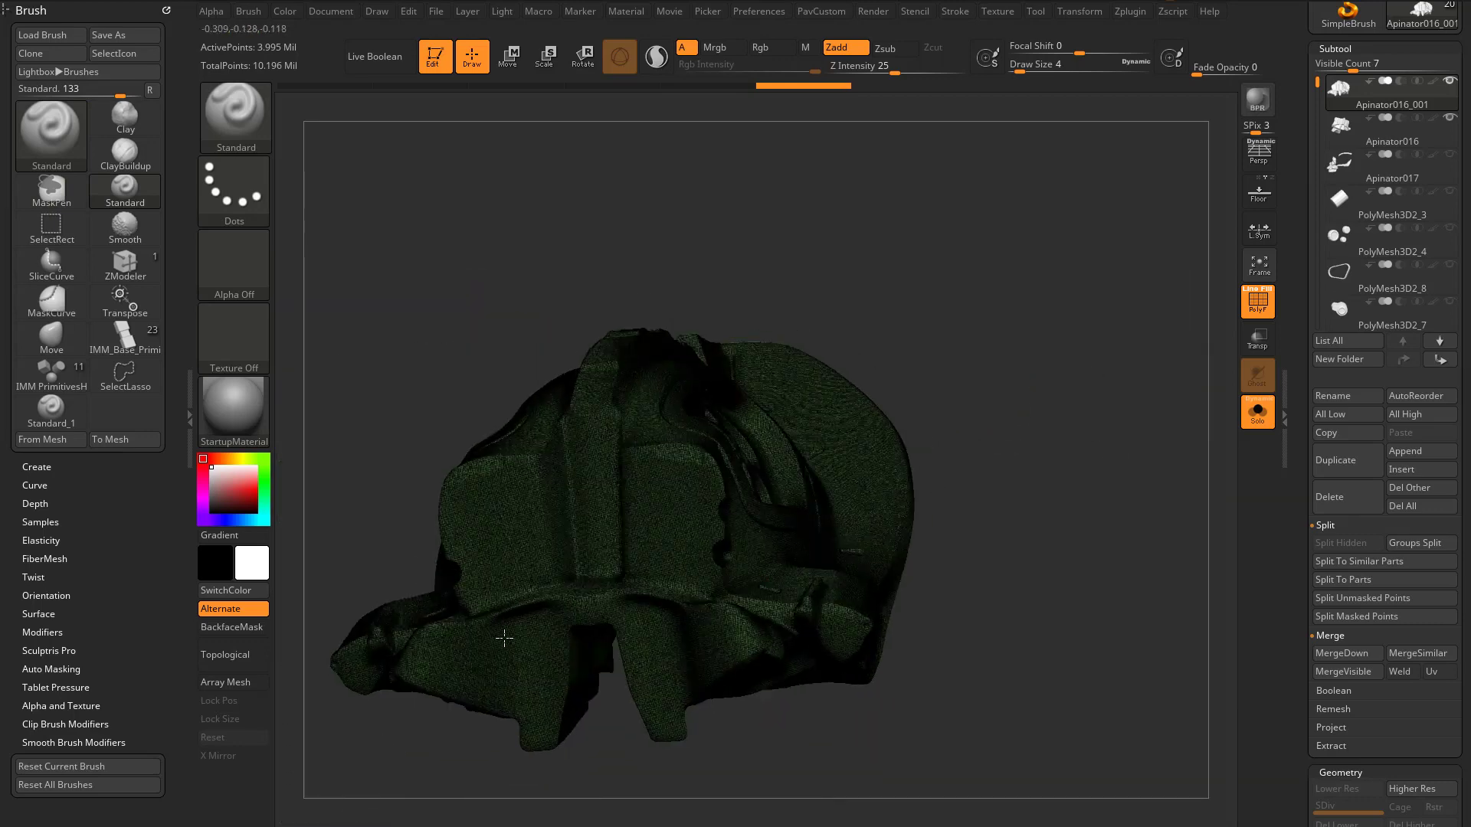
Mirror the panel and apply Mirror And Weld to copy the cutout to the other side, and turn off polyframes and Solo
key(3)
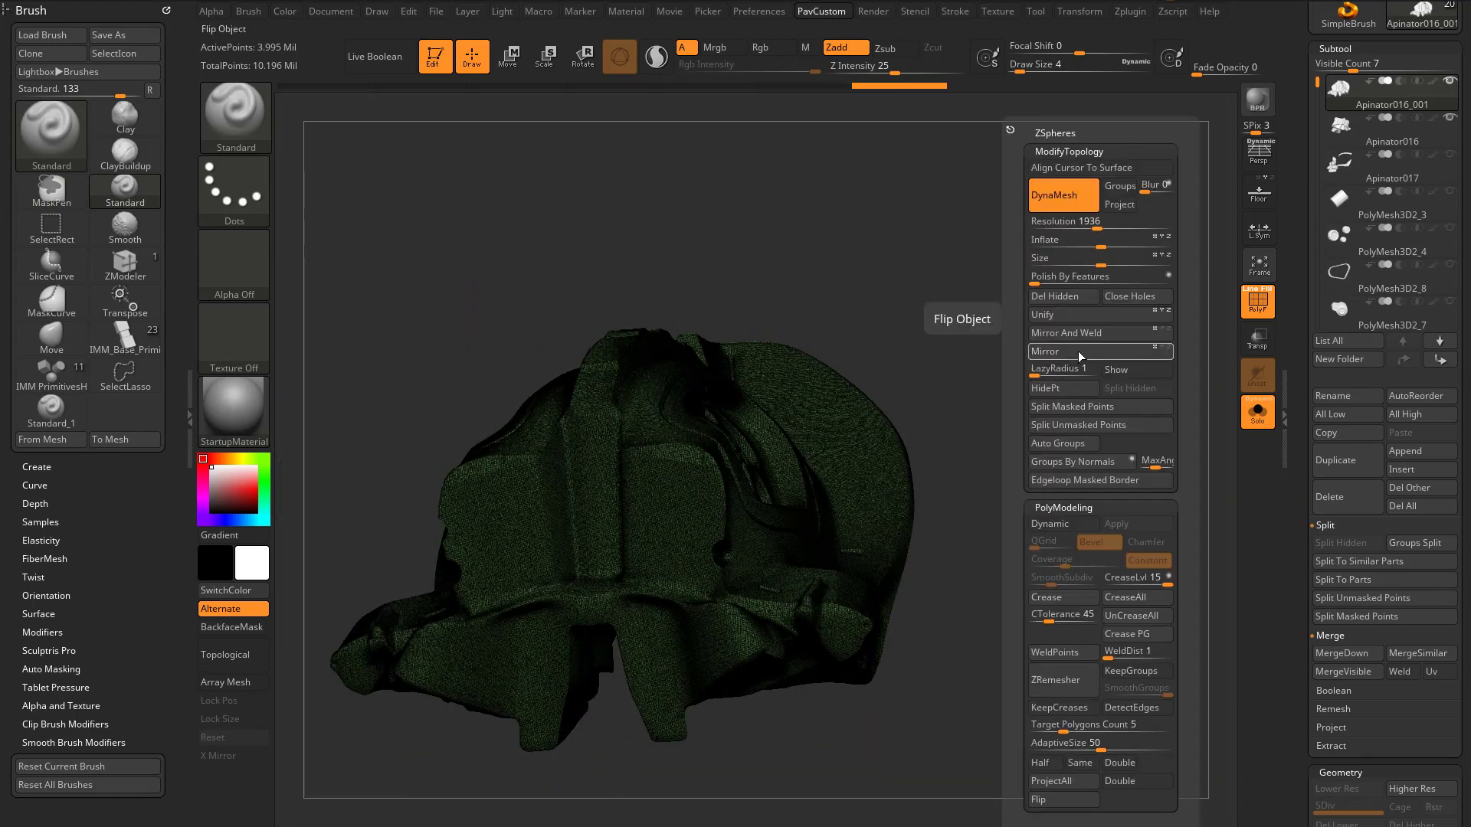
click(1086, 334)
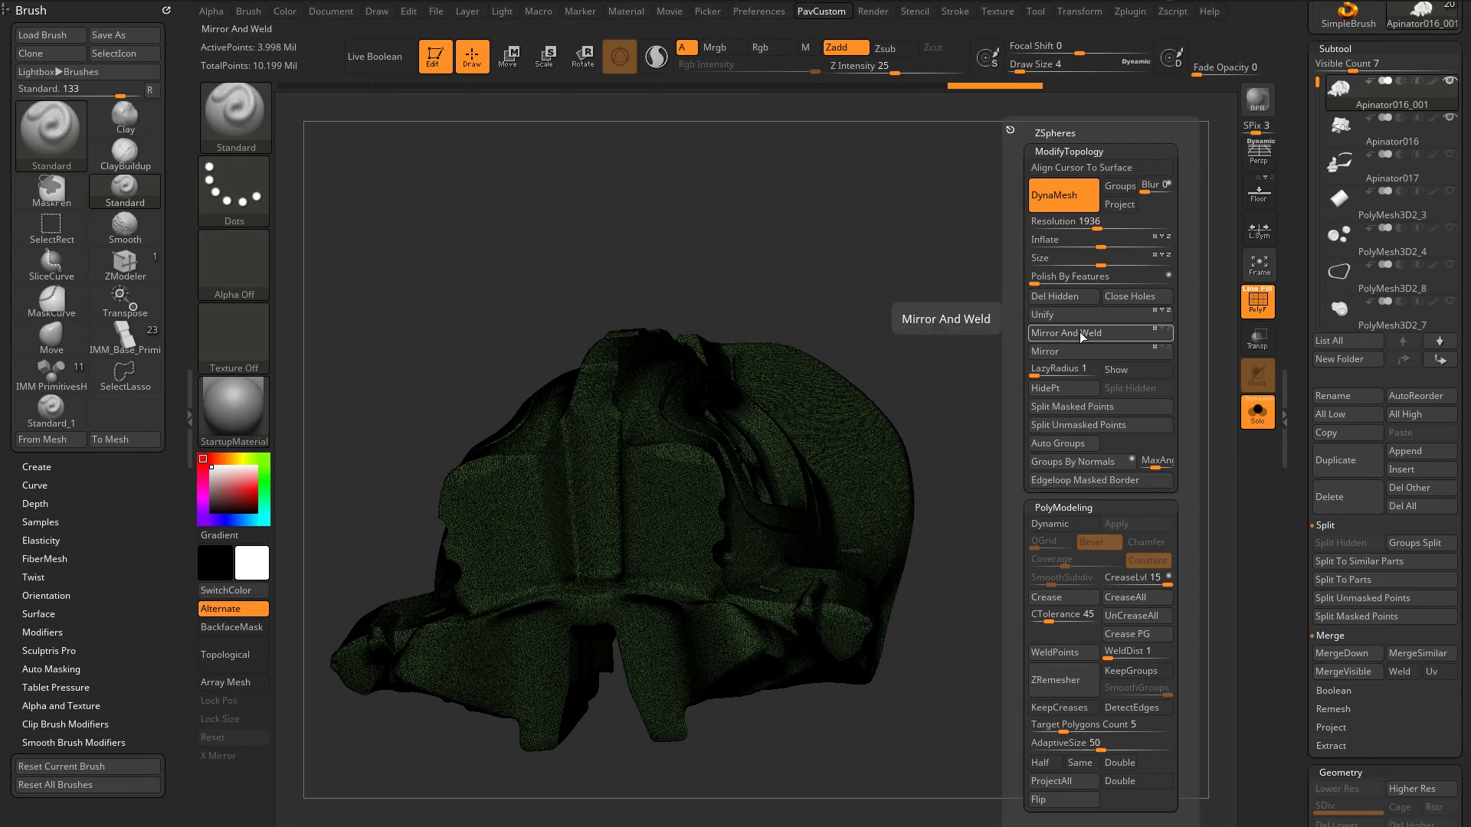
drag(1001, 354, 1218, 338)
click(1260, 305)
click(1258, 413)
Smooth the new cutout's edge beside the port on the side panel, reducing the draw size to 2
mouse_move(686, 245)
alt+mouse_down()
mouse_move(752, 299)
mouse_move(758, 383)
alt+mouse_up()
key(s)
drag(724, 517, 743, 514)
key(s)
drag(744, 515, 732, 516)
key(shift)
shift+drag(708, 634, 722, 622)
key(s)
drag(724, 569, 713, 570)
drag(797, 264, 724, 285)
Select the Apinator016 panel and choose the Philips Type01 screw from the IMM Ind. Parts brush
alt+click(681, 606)
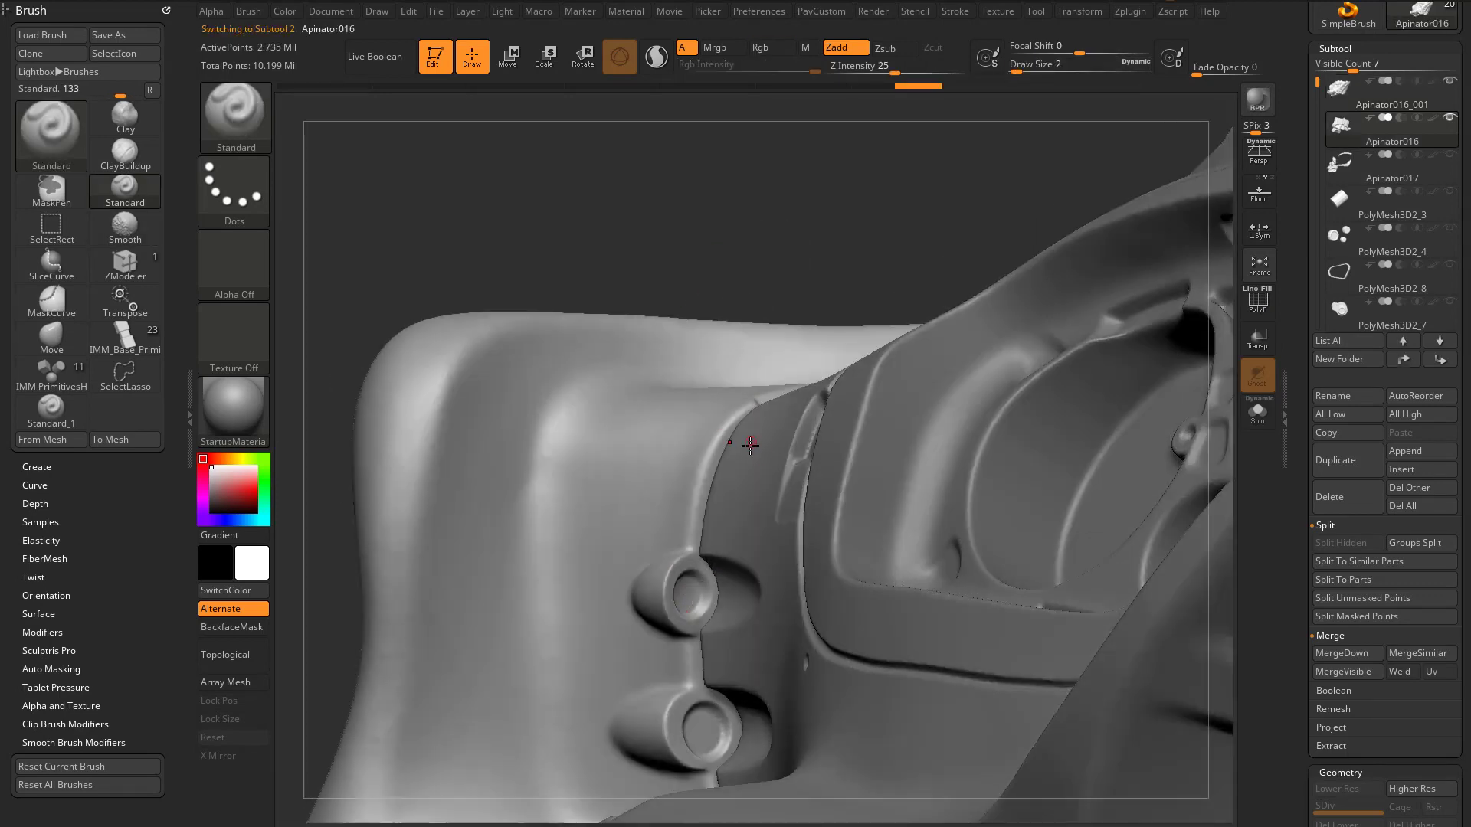
key(b)
key(i)
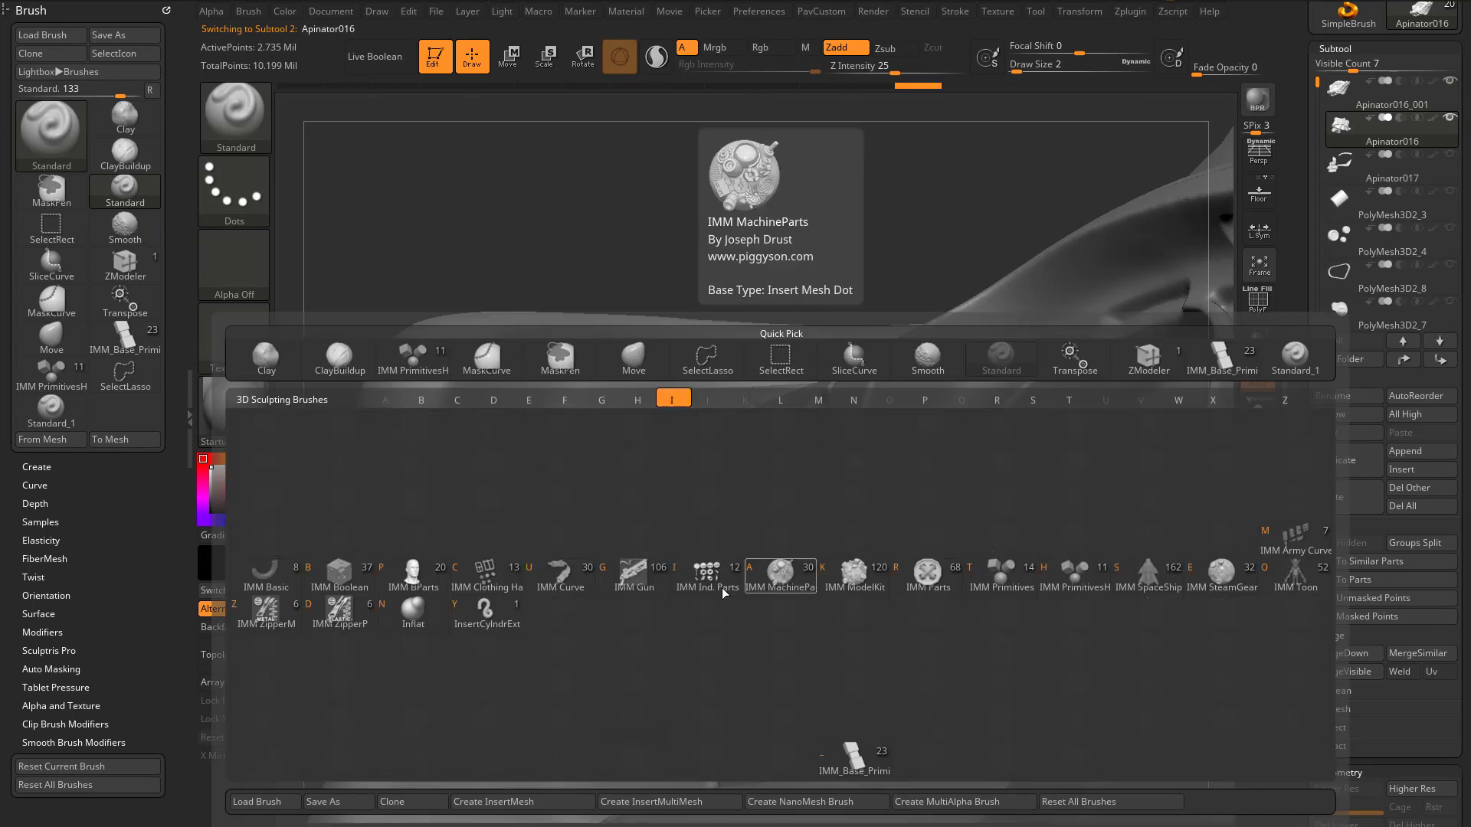
click(711, 574)
key(m)
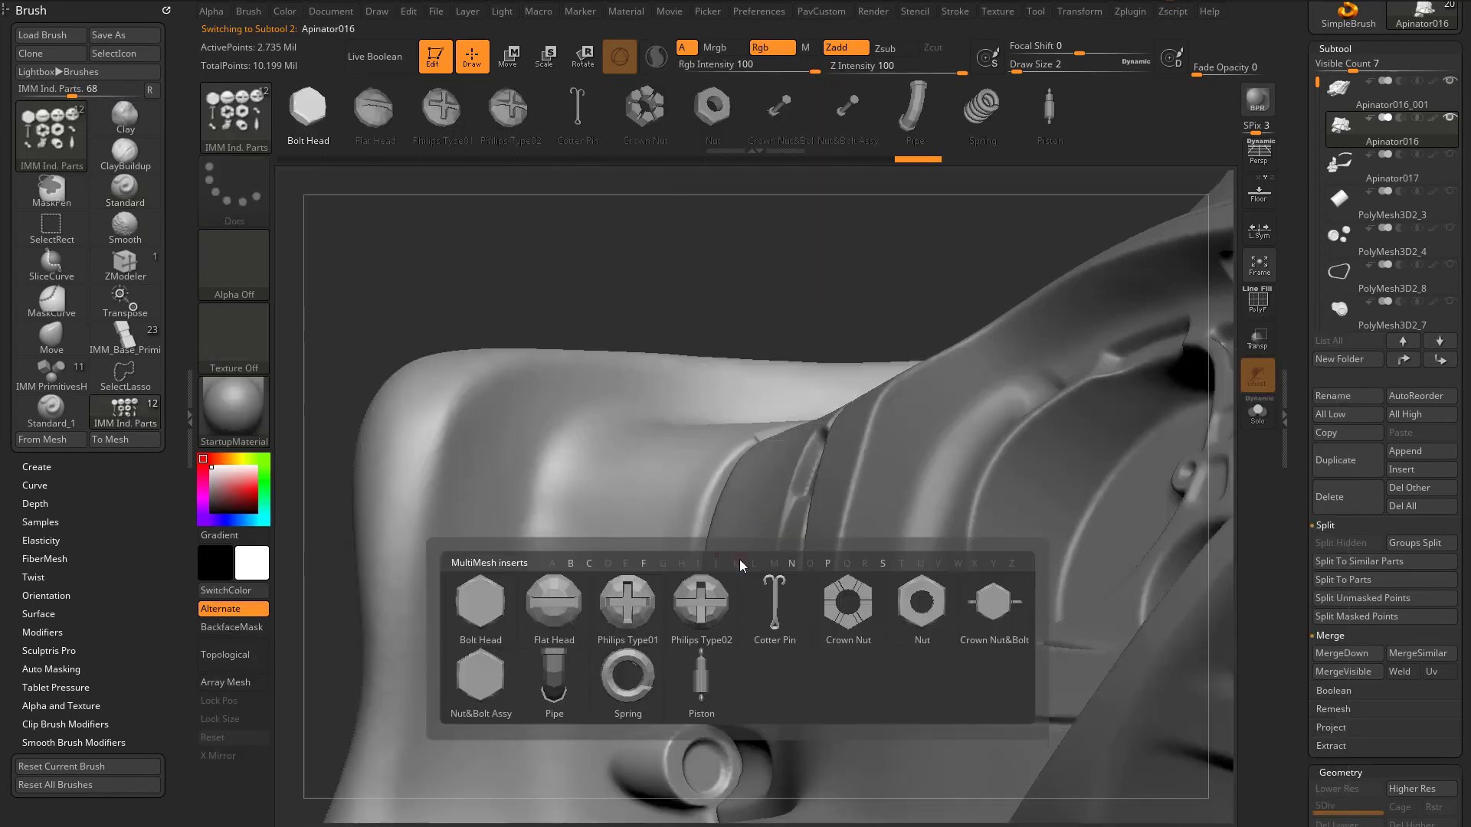
click(628, 596)
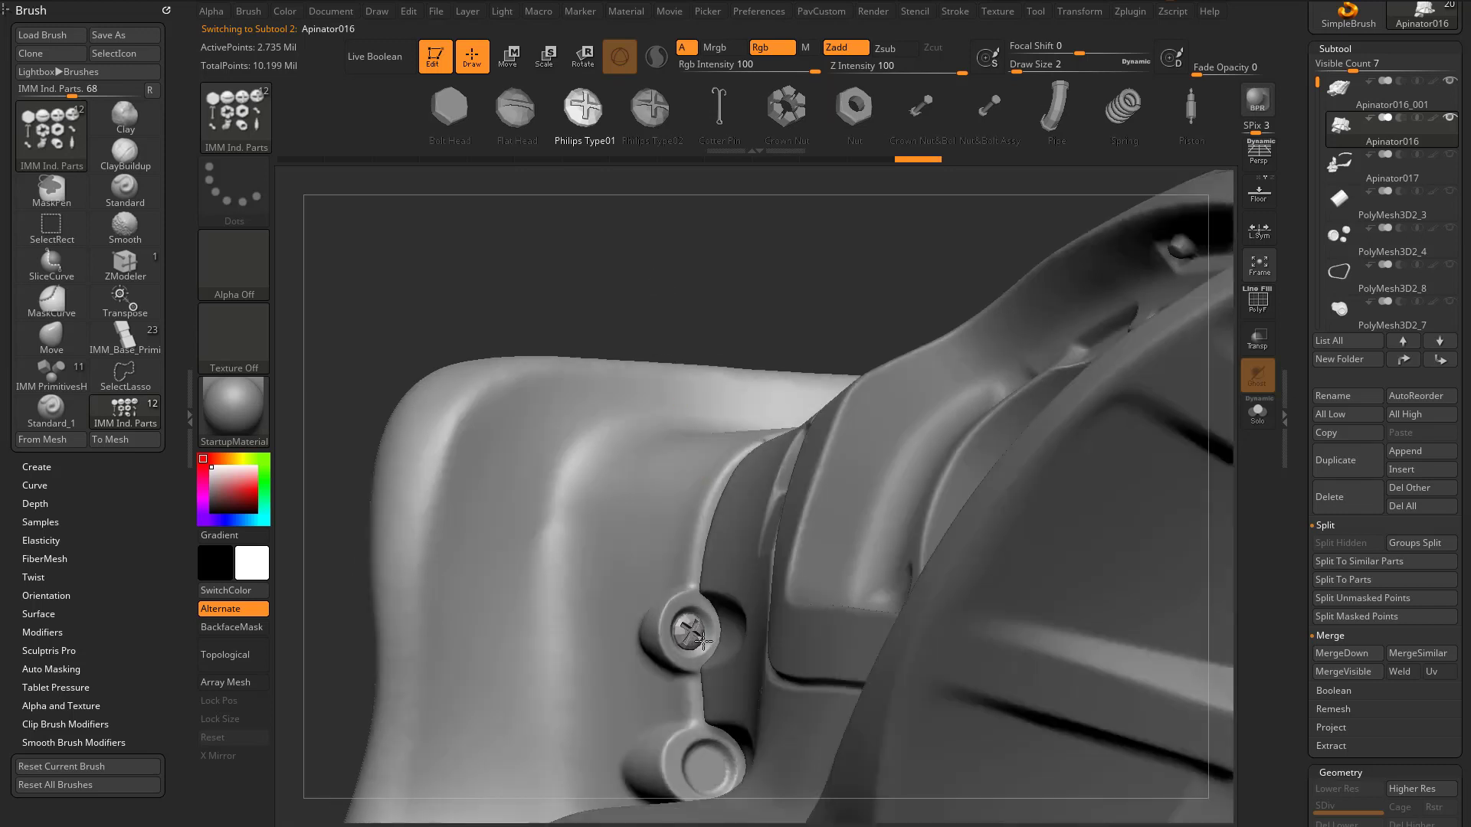
Insert the Philips Type01 screw into the recess of the upper port, redoing the placement from an adjusted view
key(2)
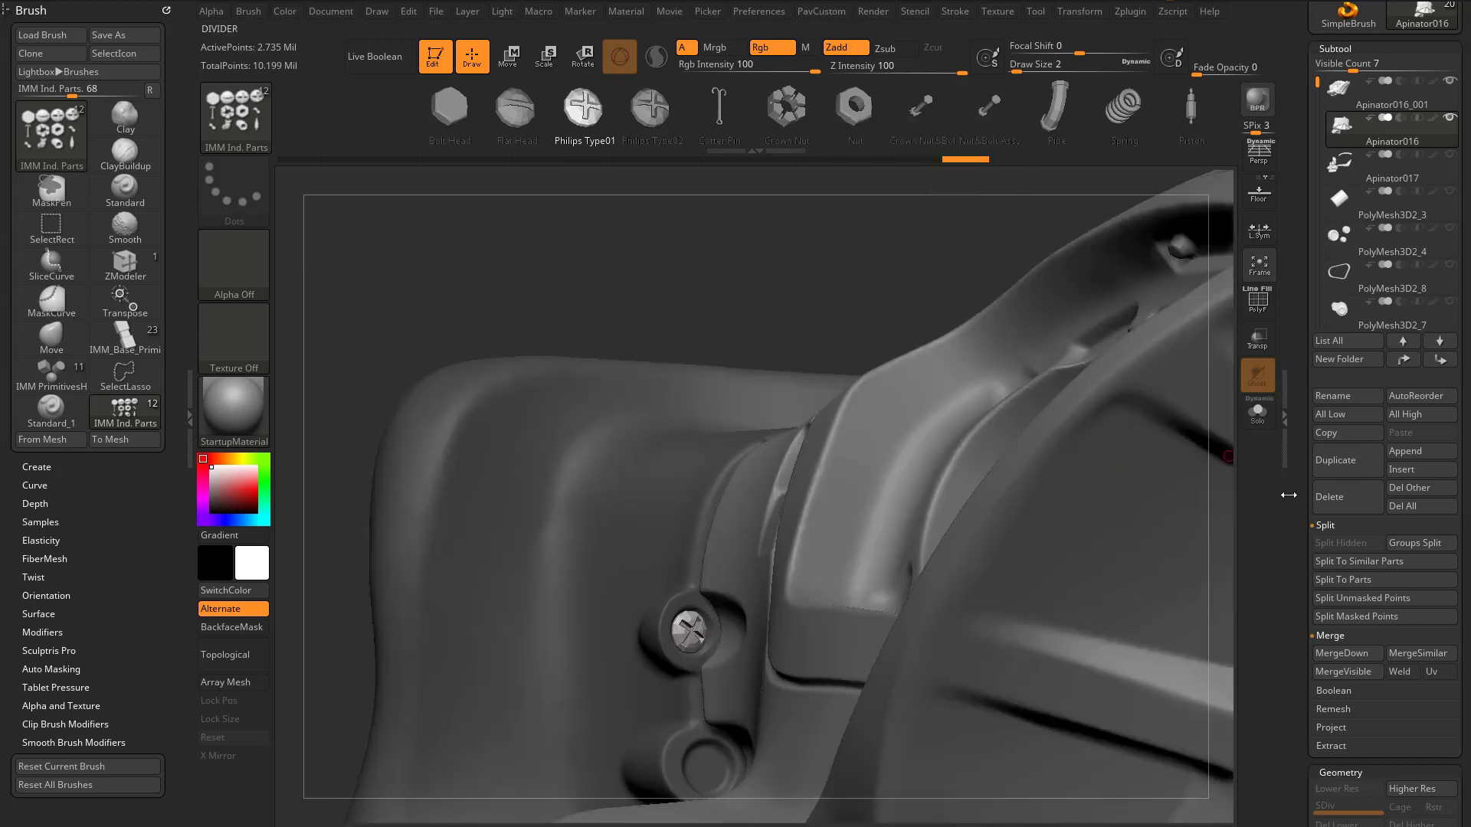
drag(1329, 545, 1330, 440)
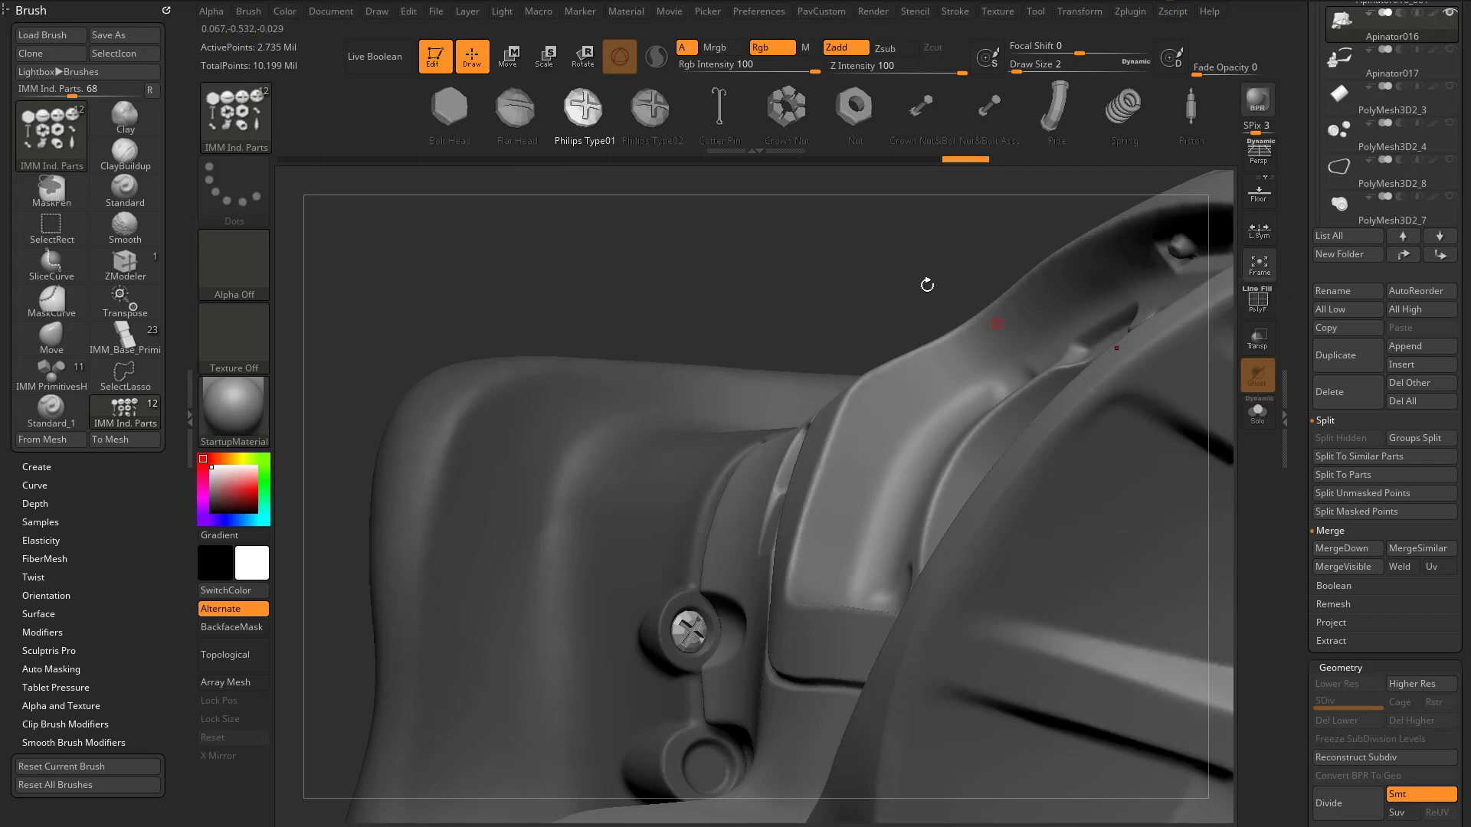
ctrl+right_drag(791, 261, 841, 559)
right_drag(943, 488, 686, 618)
right_drag(740, 562, 697, 641)
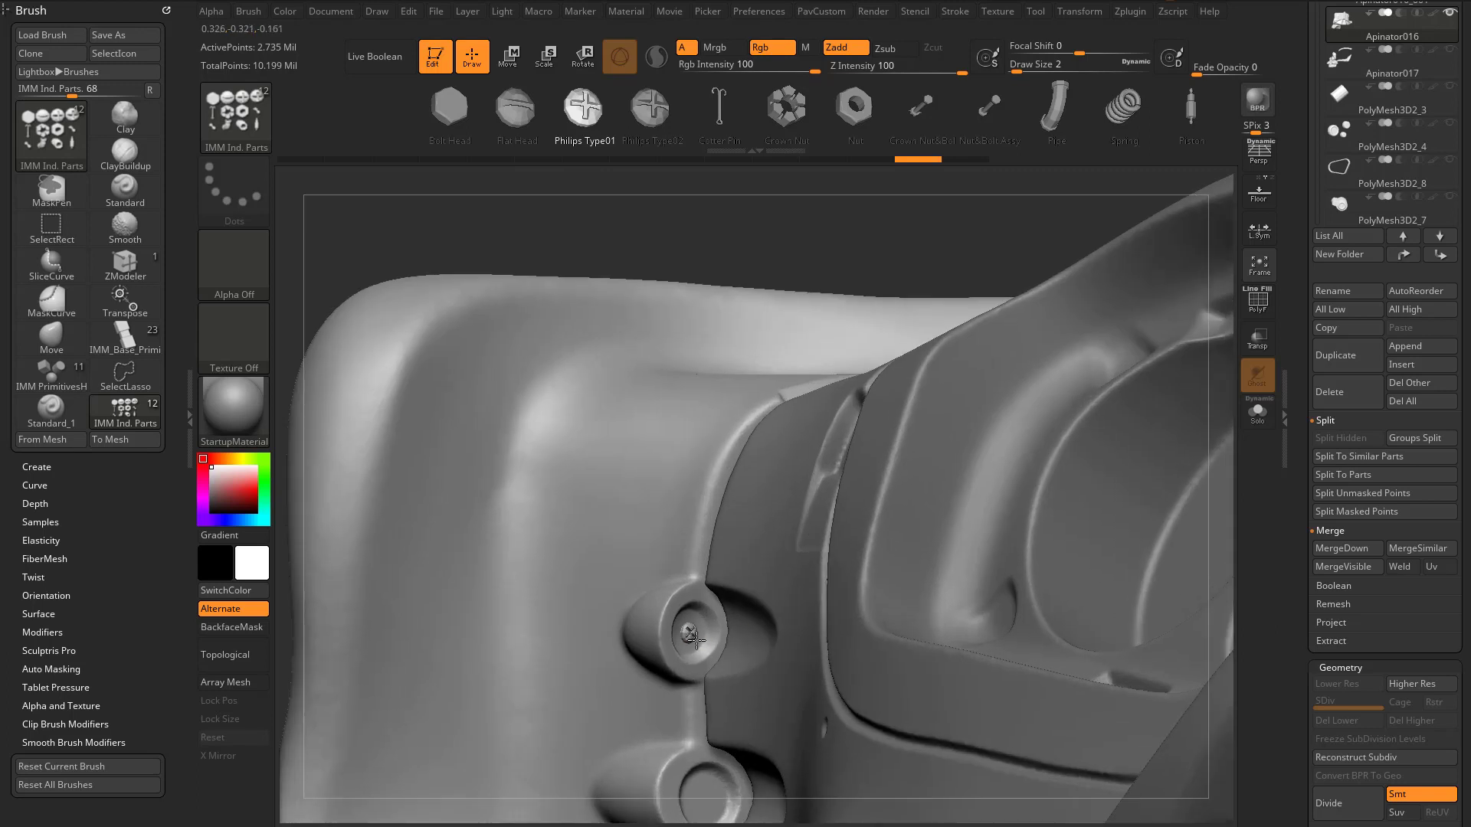
drag(715, 644, 716, 643)
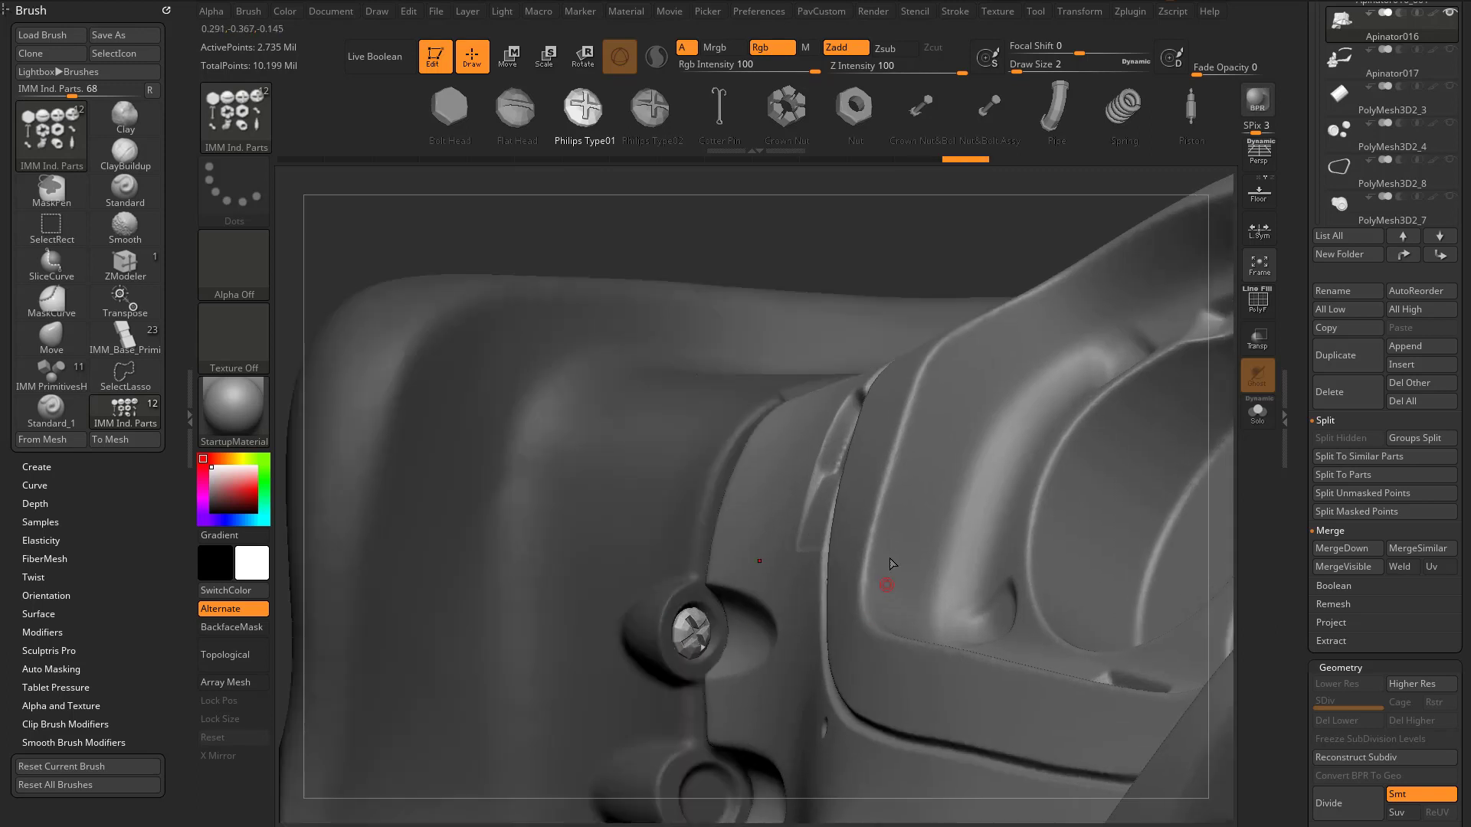
key(2)
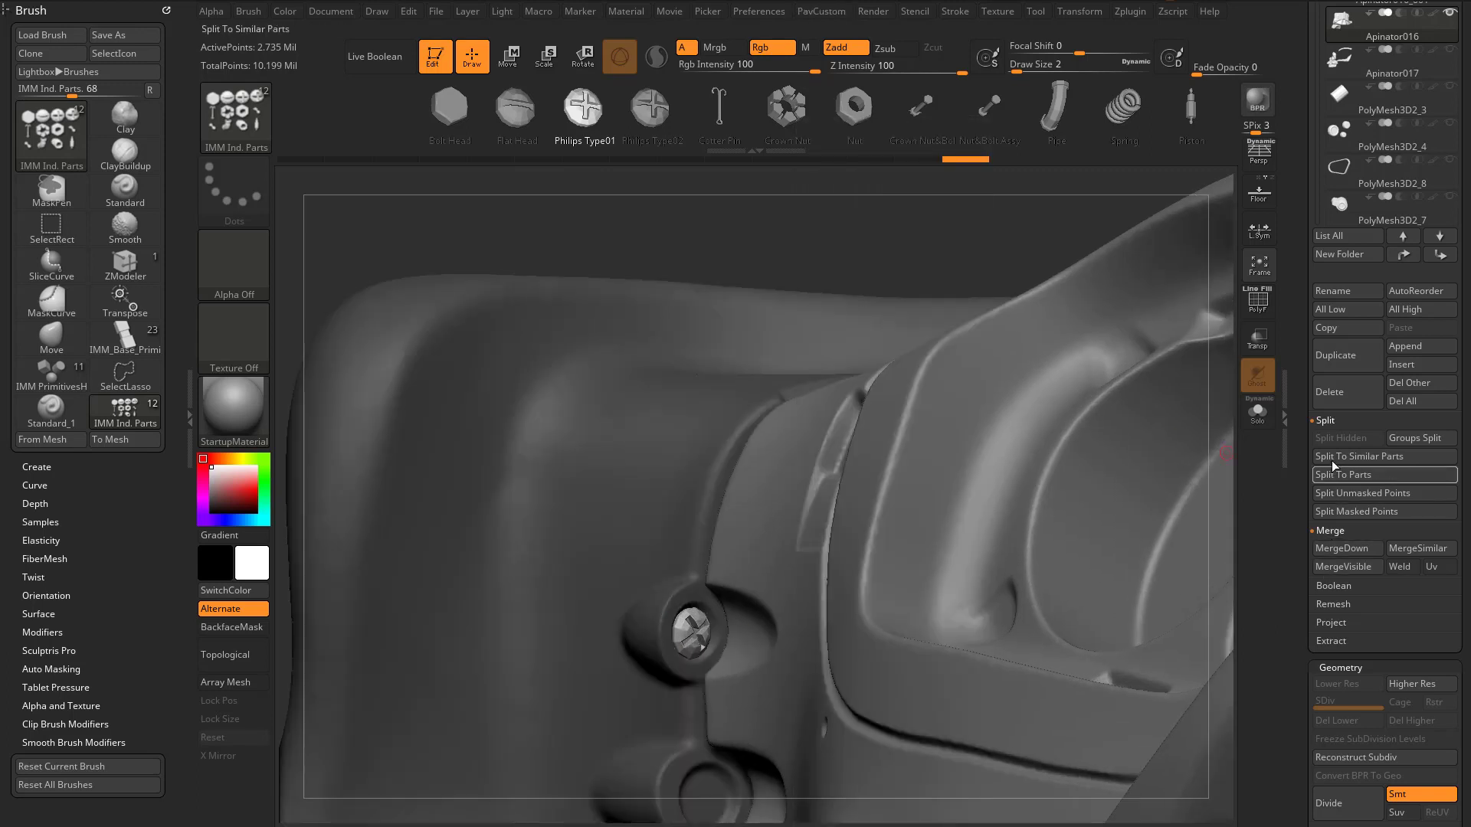
Split the masked panel from the inserted screw, turn on Dynamic Subdiv for the screw and inspect it on the full head
click(1356, 512)
key(d)
click(1257, 411)
click(1257, 411)
drag(810, 237, 571, 215)
key(s)
click(771, 330)
mouse_move(776, 328)
alt+mouse_down()
mouse_move(736, 307)
mouse_move(841, 314)
alt+mouse_up()
mouse_move(1105, 414)
mouse_down()
mouse_move(1144, 428)
mouse_move(1077, 401)
mouse_move(1096, 384)
mouse_up()
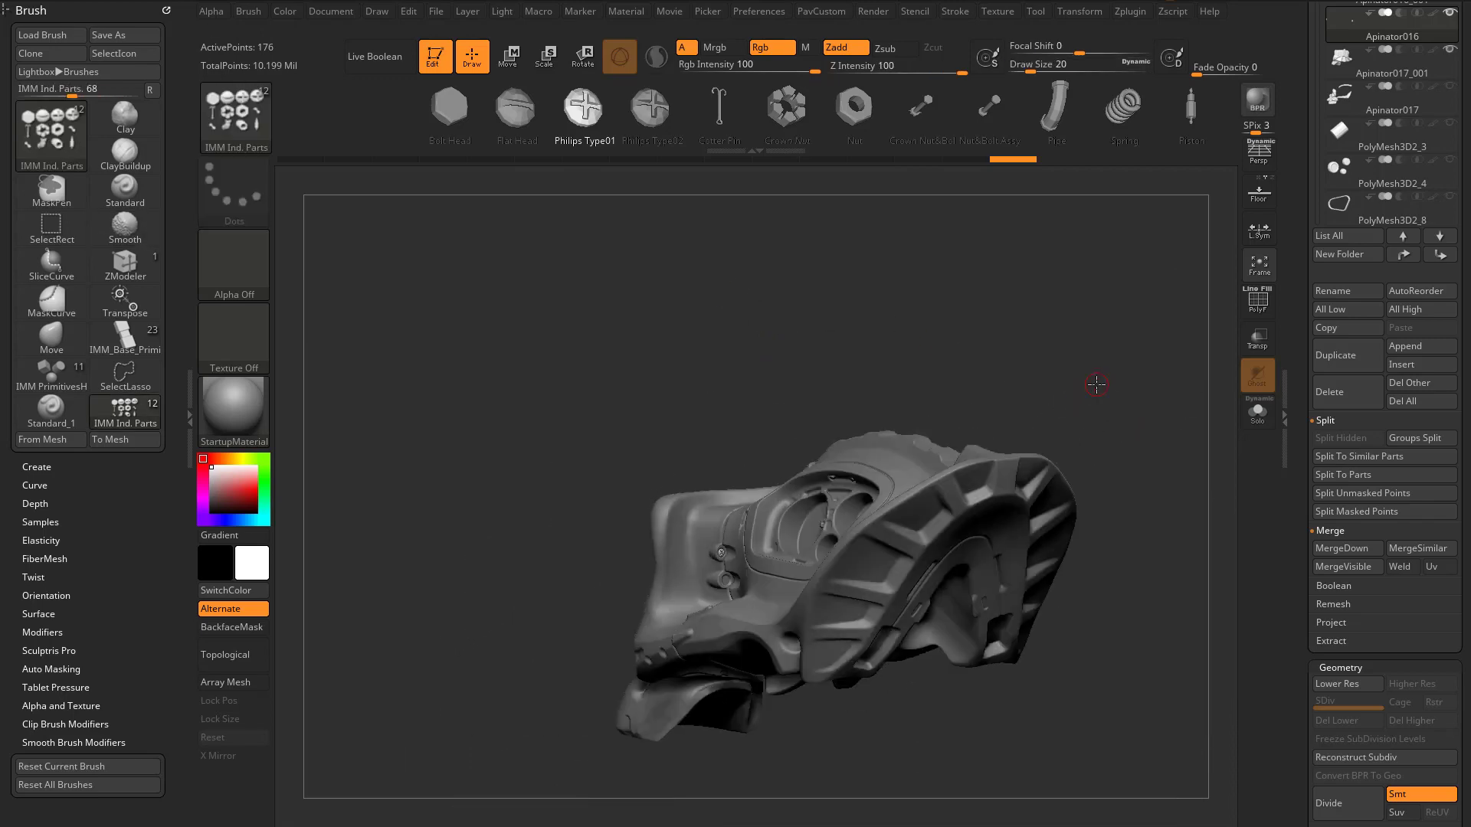